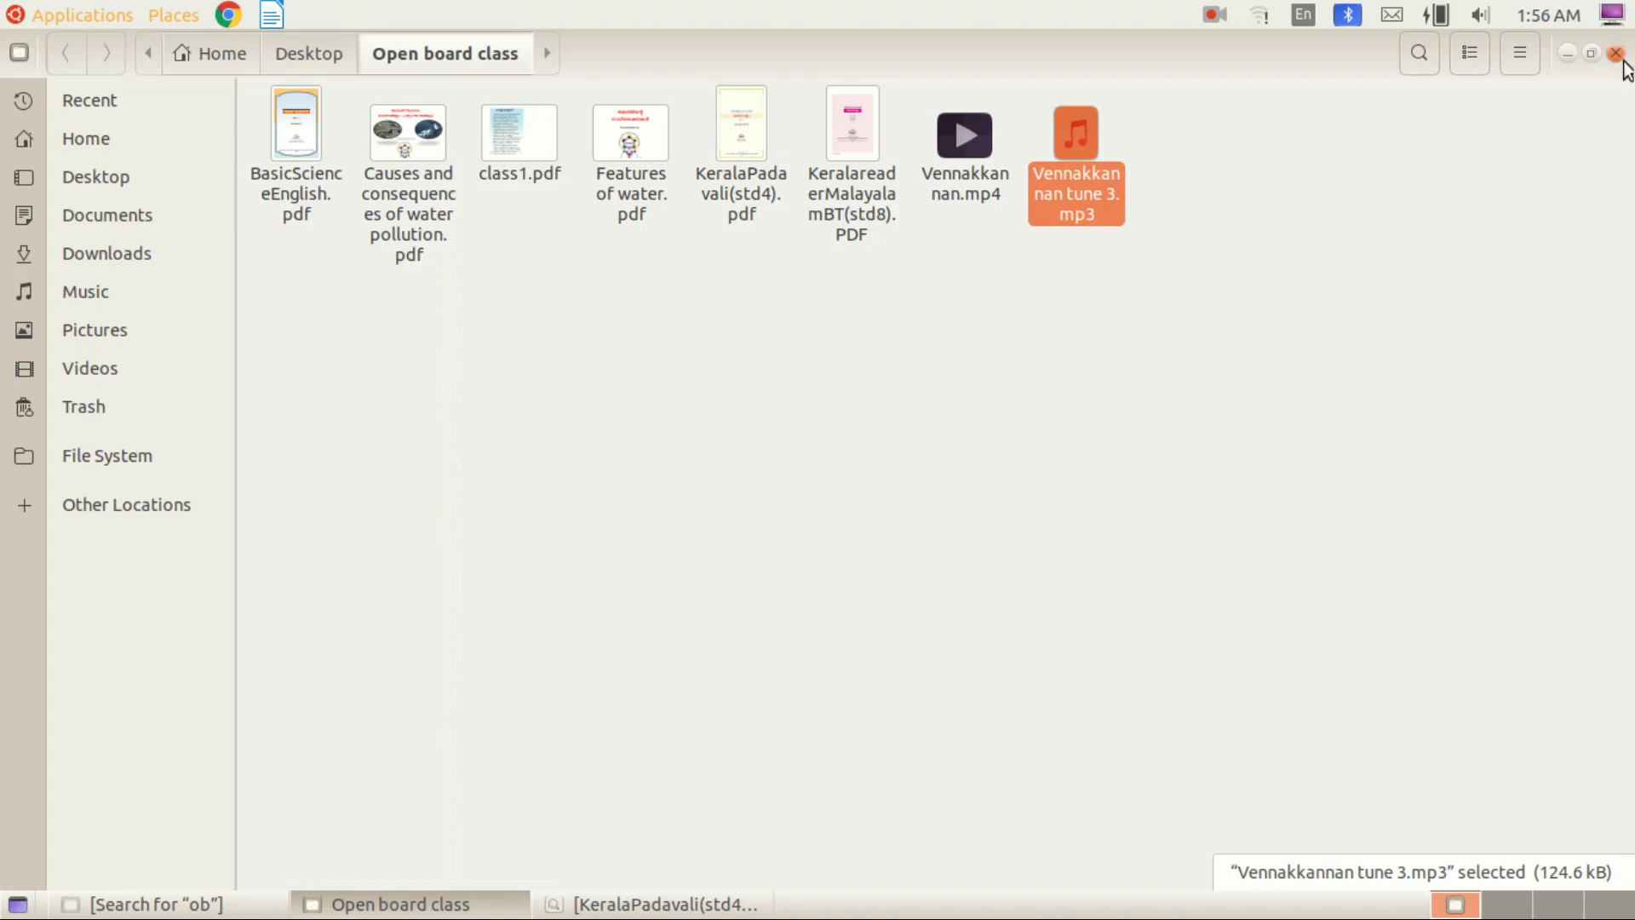
Step: Open the Open board class folder on the desktop and look over its PDF, video and audio files
{"action": "left_click", "coordinate": [1621, 58]}
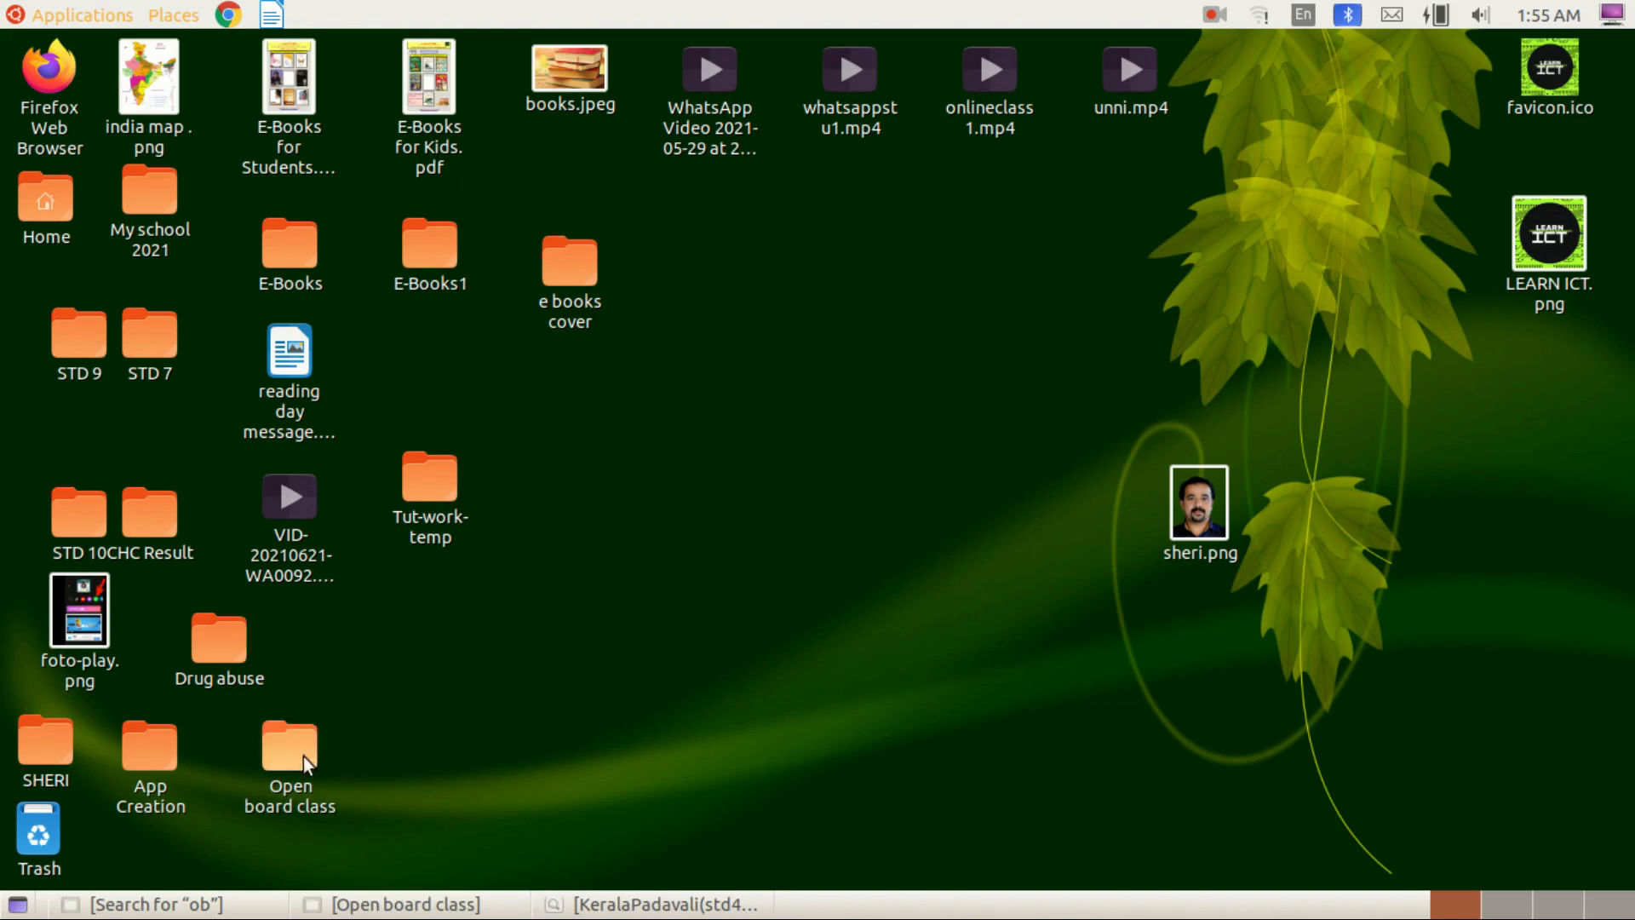
{"action": "double_click", "coordinate": [303, 756]}
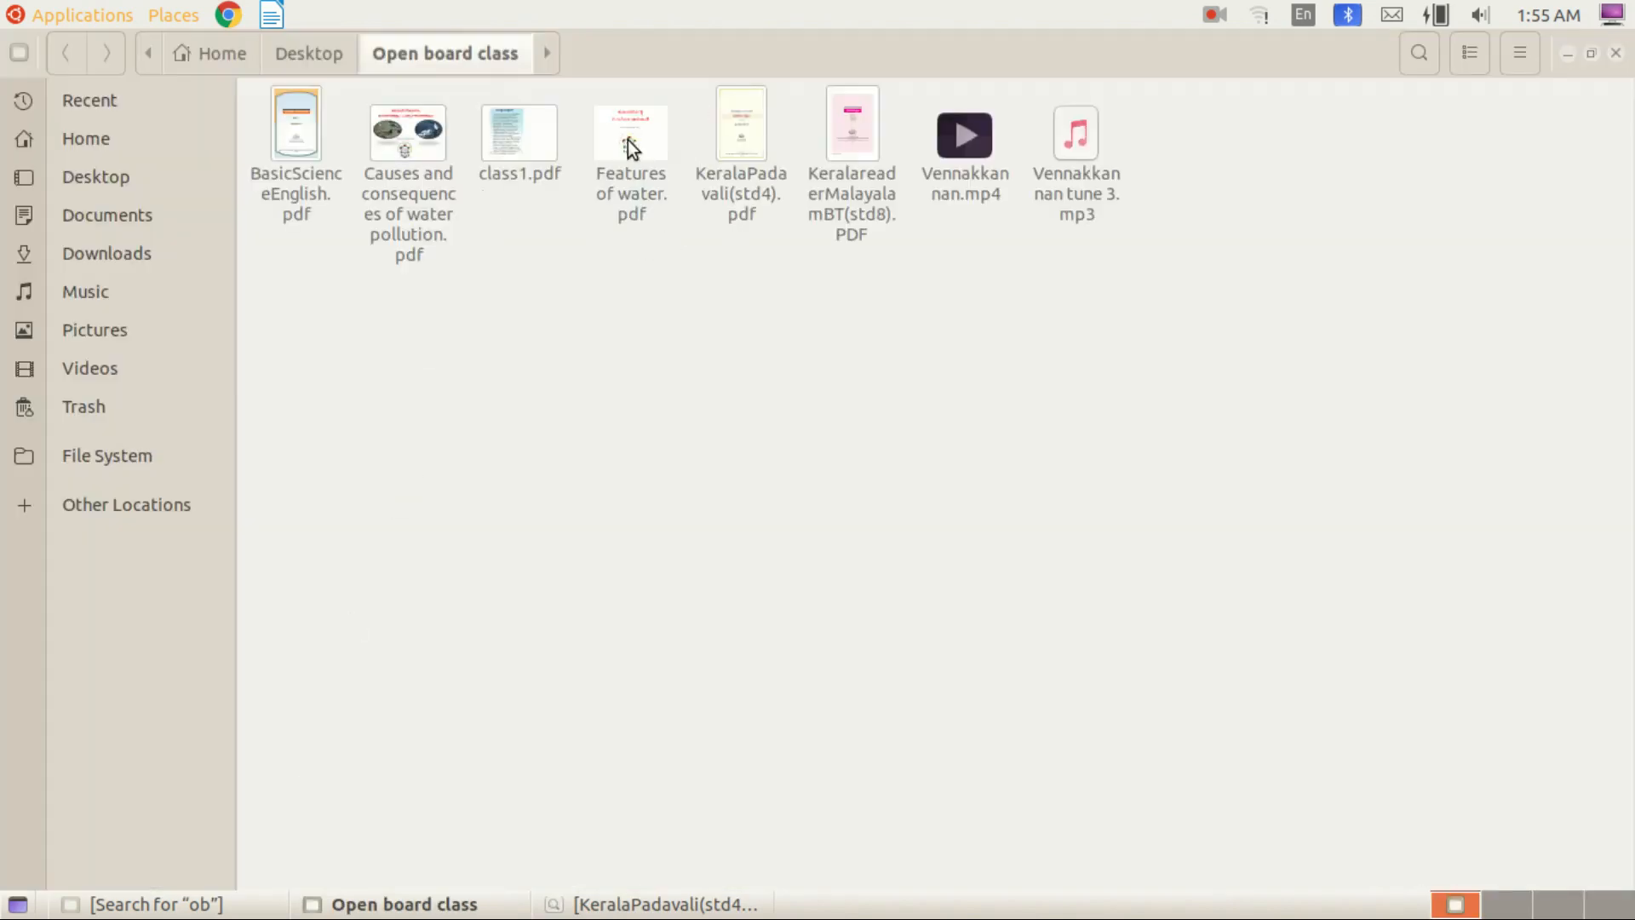
{"action": "left_click", "coordinate": [738, 189]}
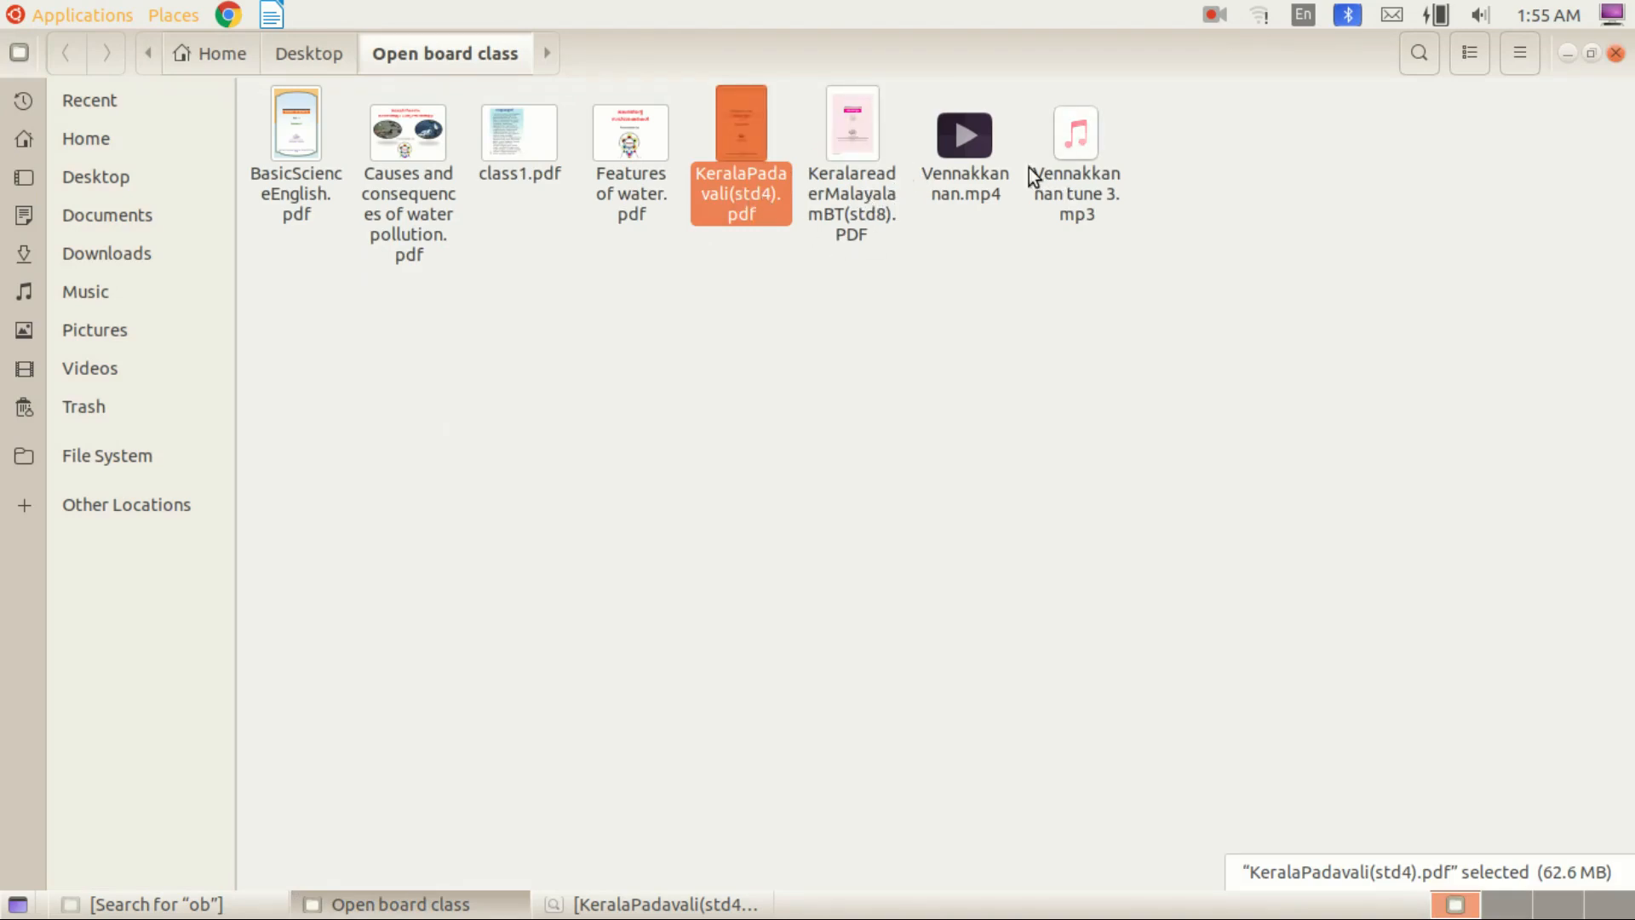
{"action": "left_click", "coordinate": [949, 194]}
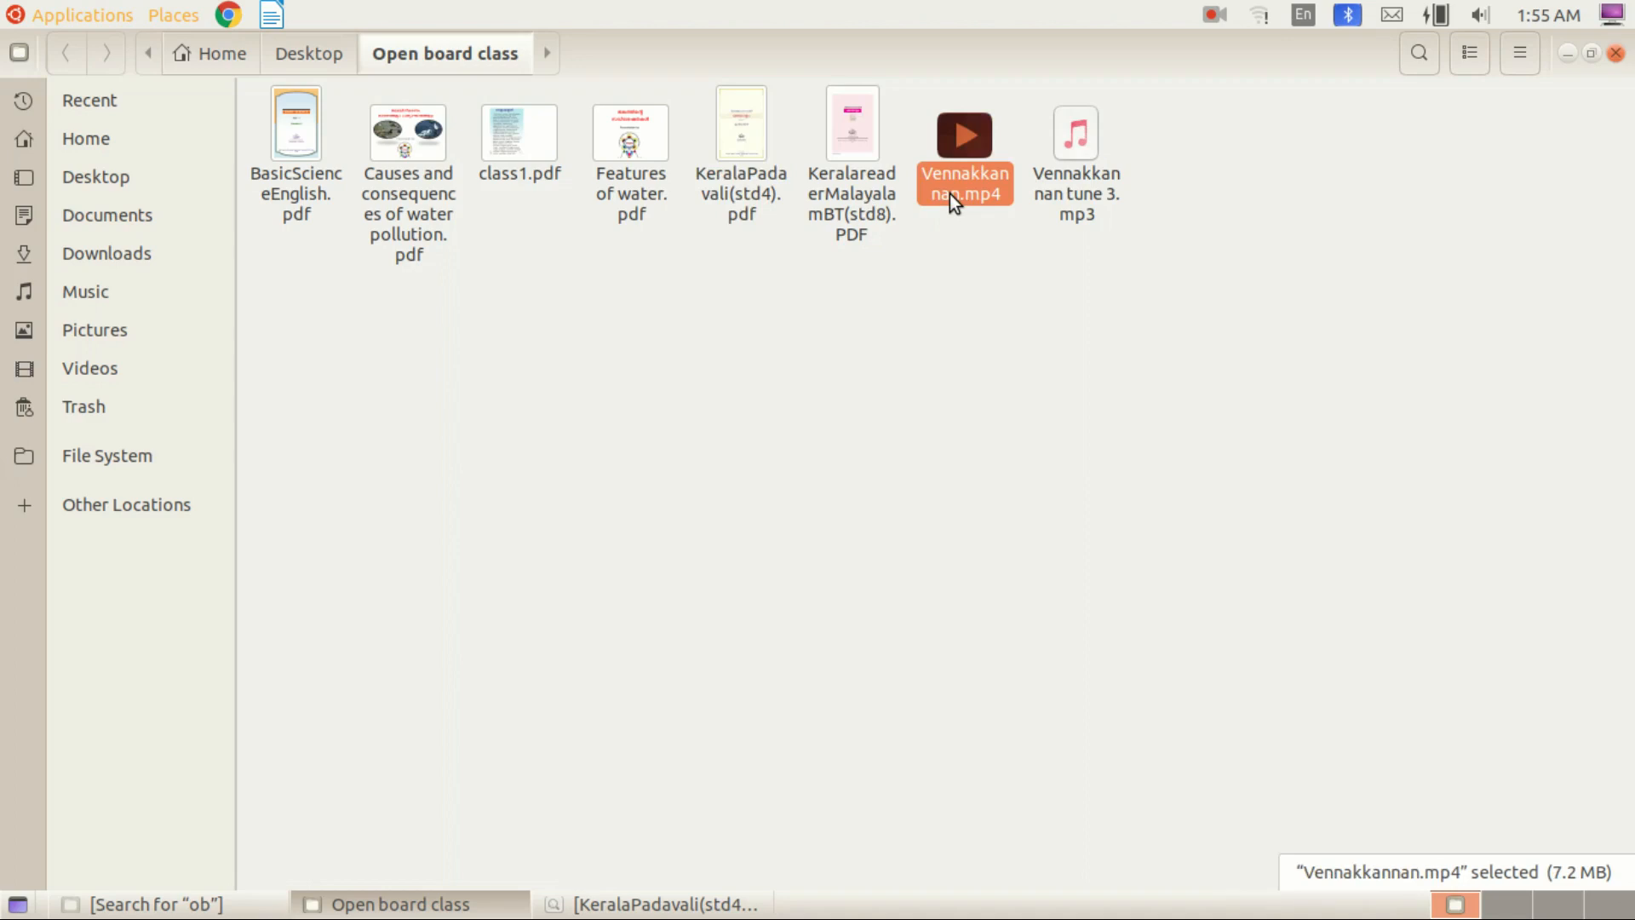
{"action": "left_click", "coordinate": [1097, 201]}
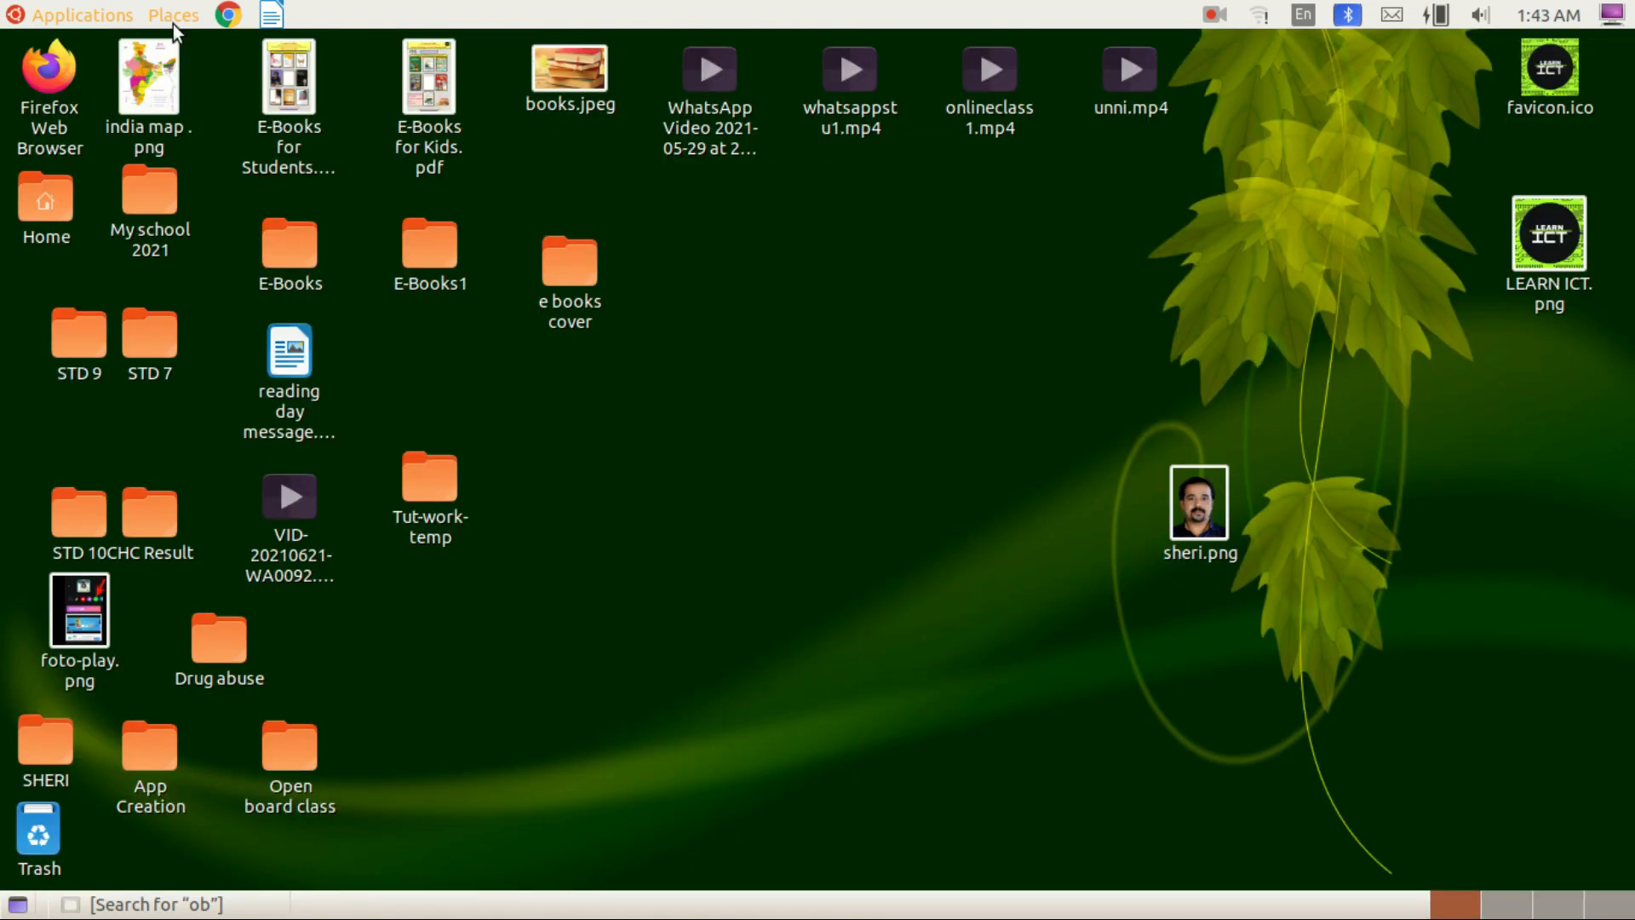
Step: Launch OpenBoard from the Education applications
{"action": "left_click", "coordinate": [89, 15]}
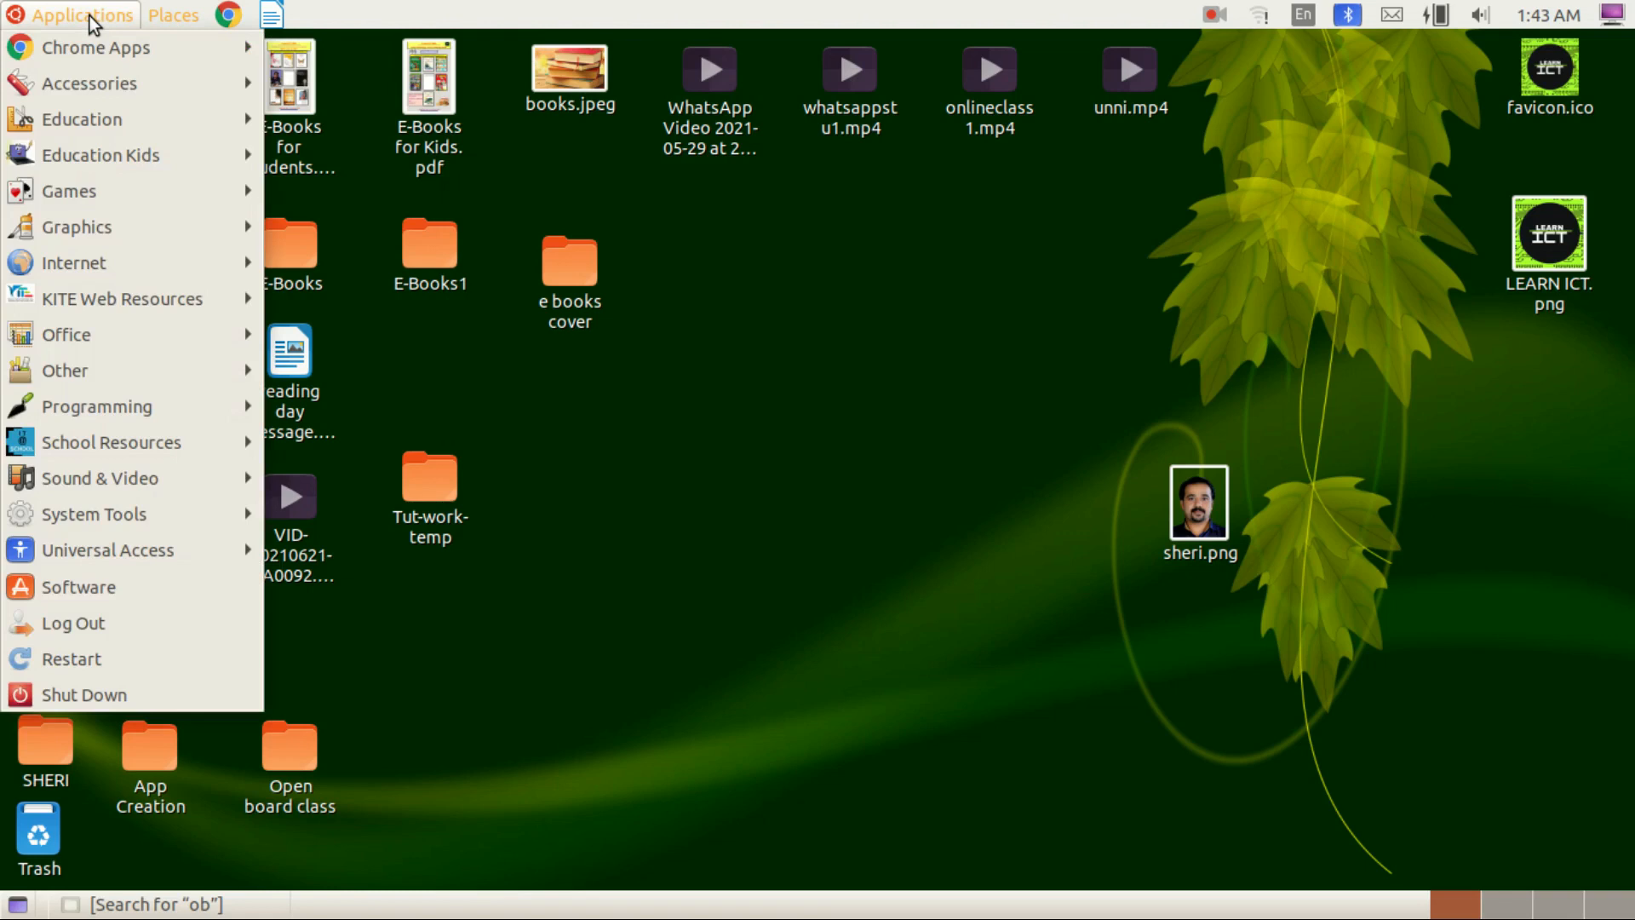
{"action": "mouse_move", "coordinate": [198, 115]}
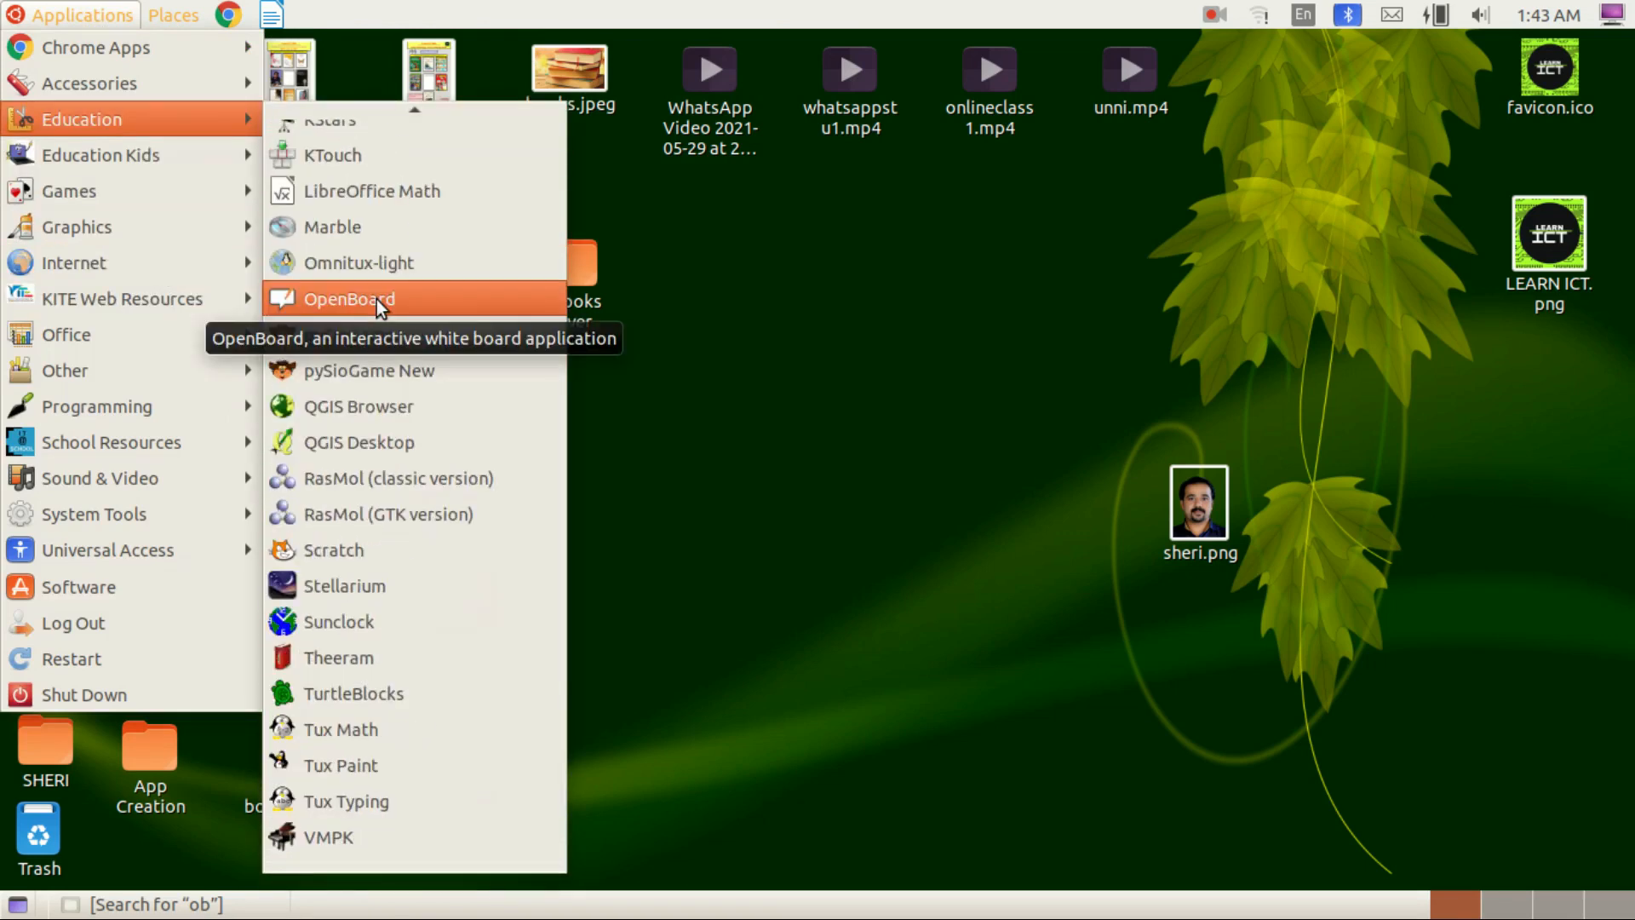
{"action": "left_click", "coordinate": [376, 299]}
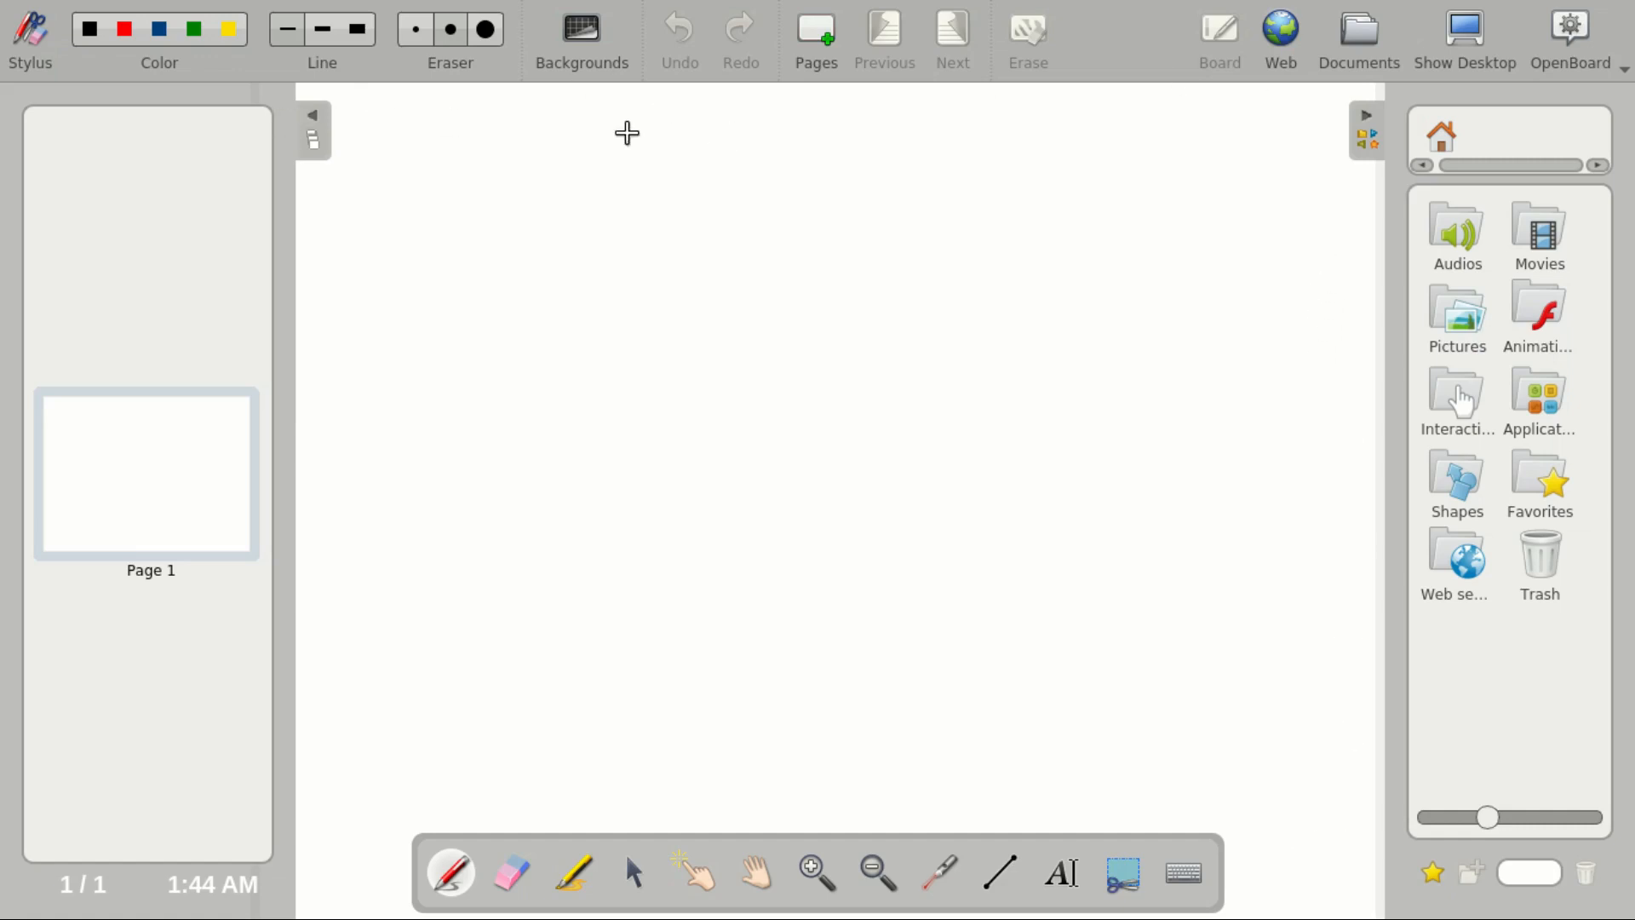
Step: Preview the light grid and light ruled backgrounds, and set the page background to plain dark
{"action": "left_click", "coordinate": [596, 55]}
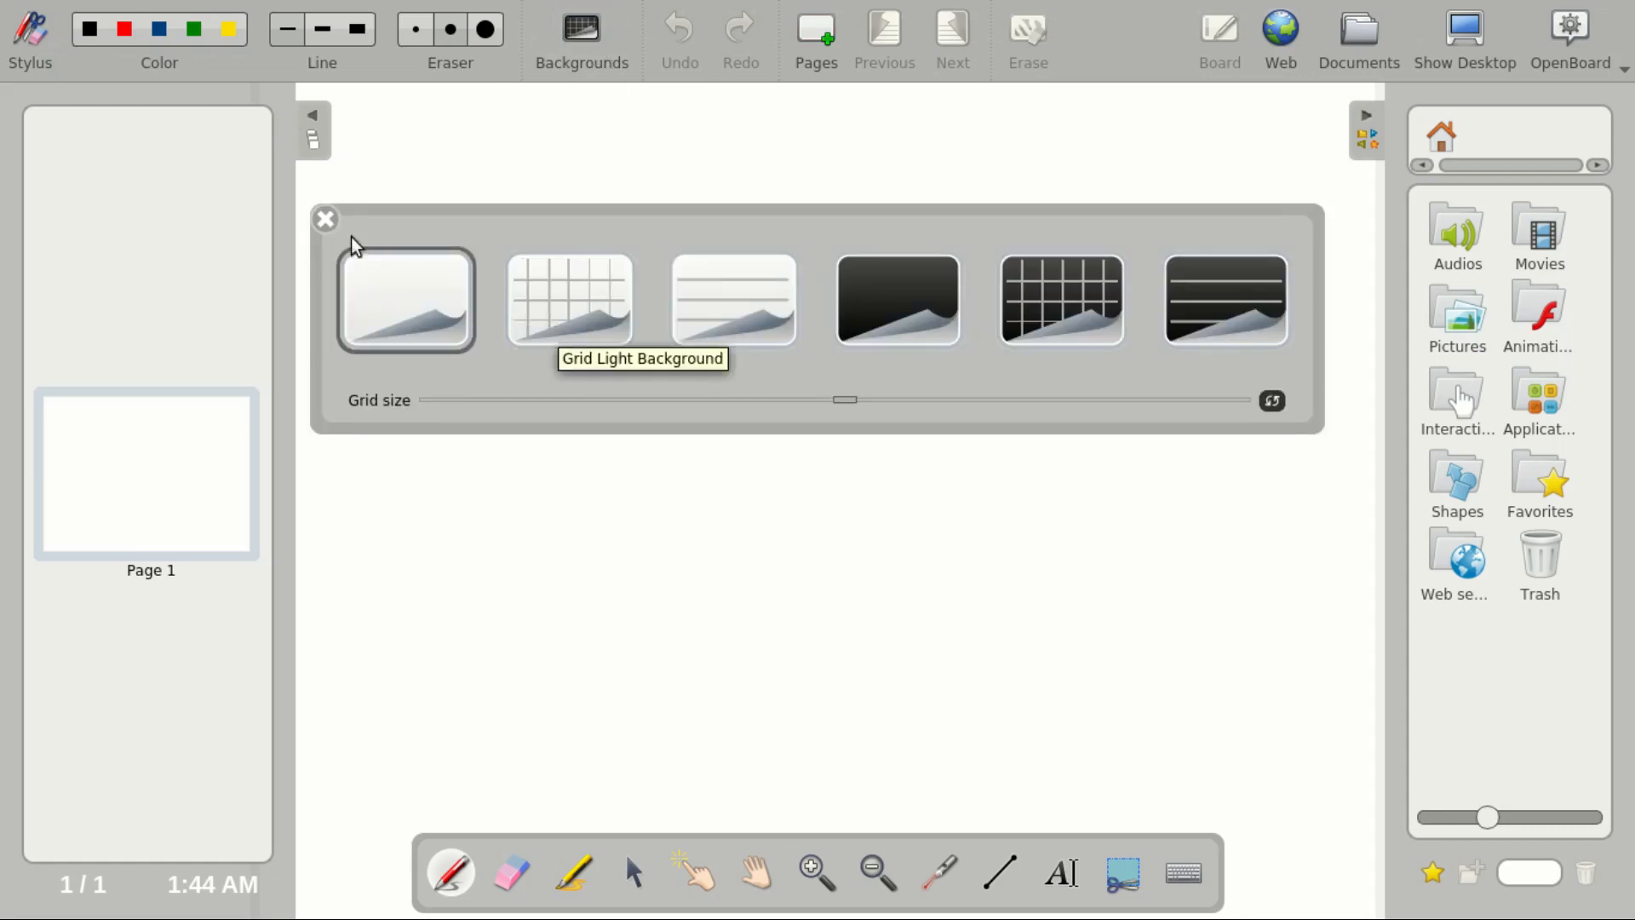
{"action": "left_click", "coordinate": [583, 43]}
{"action": "left_click", "coordinate": [583, 43]}
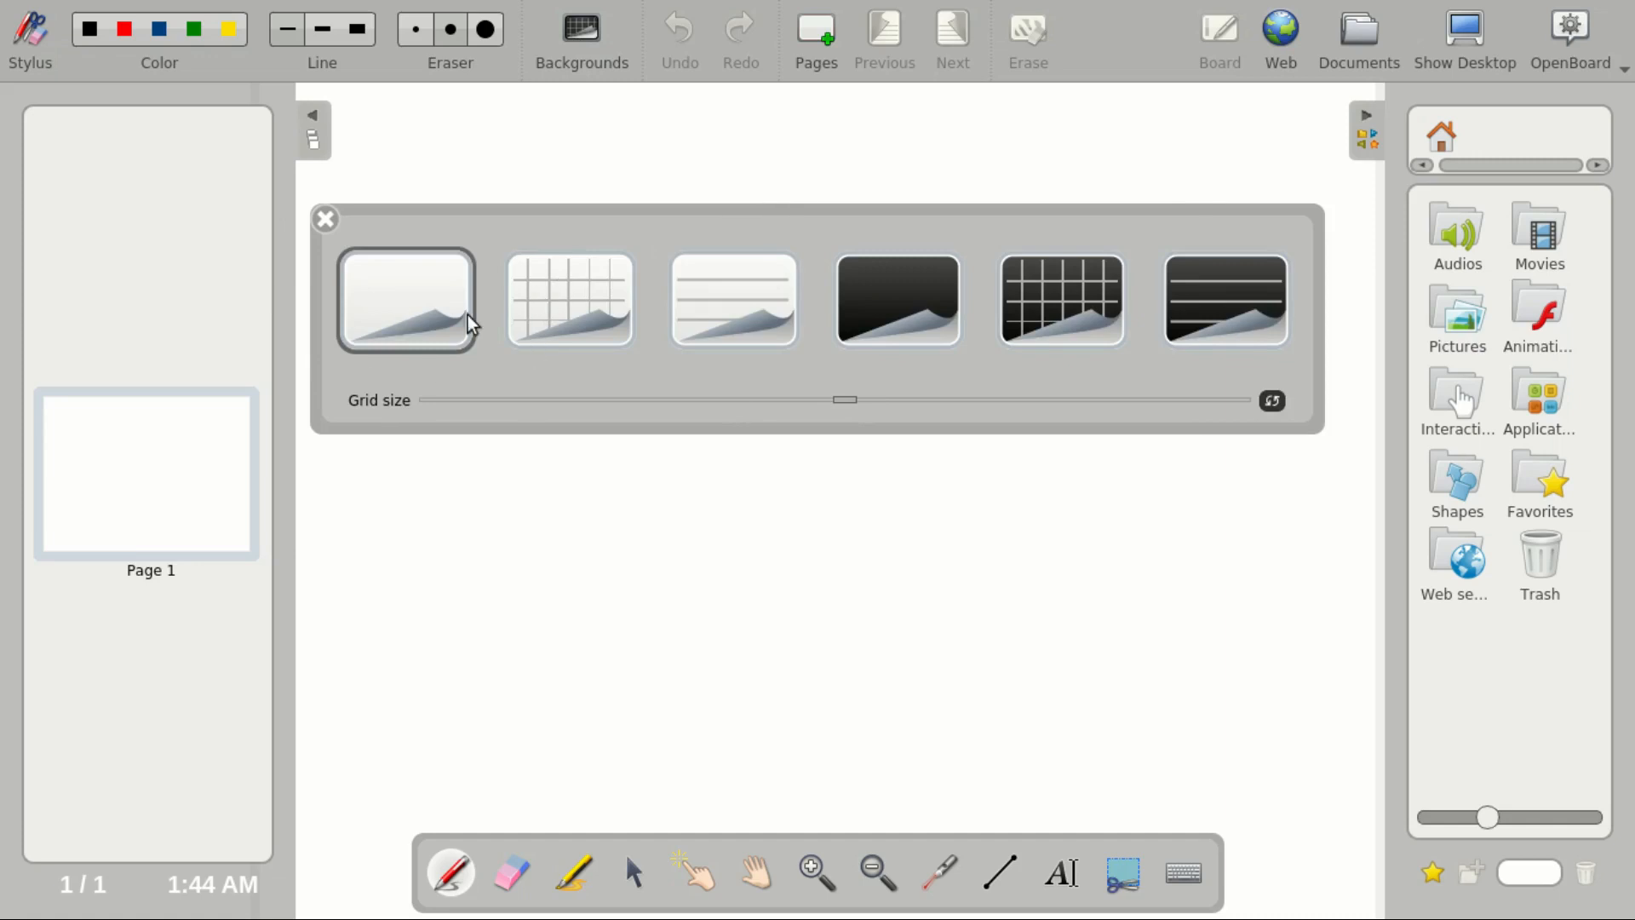
{"action": "left_click", "coordinate": [599, 332]}
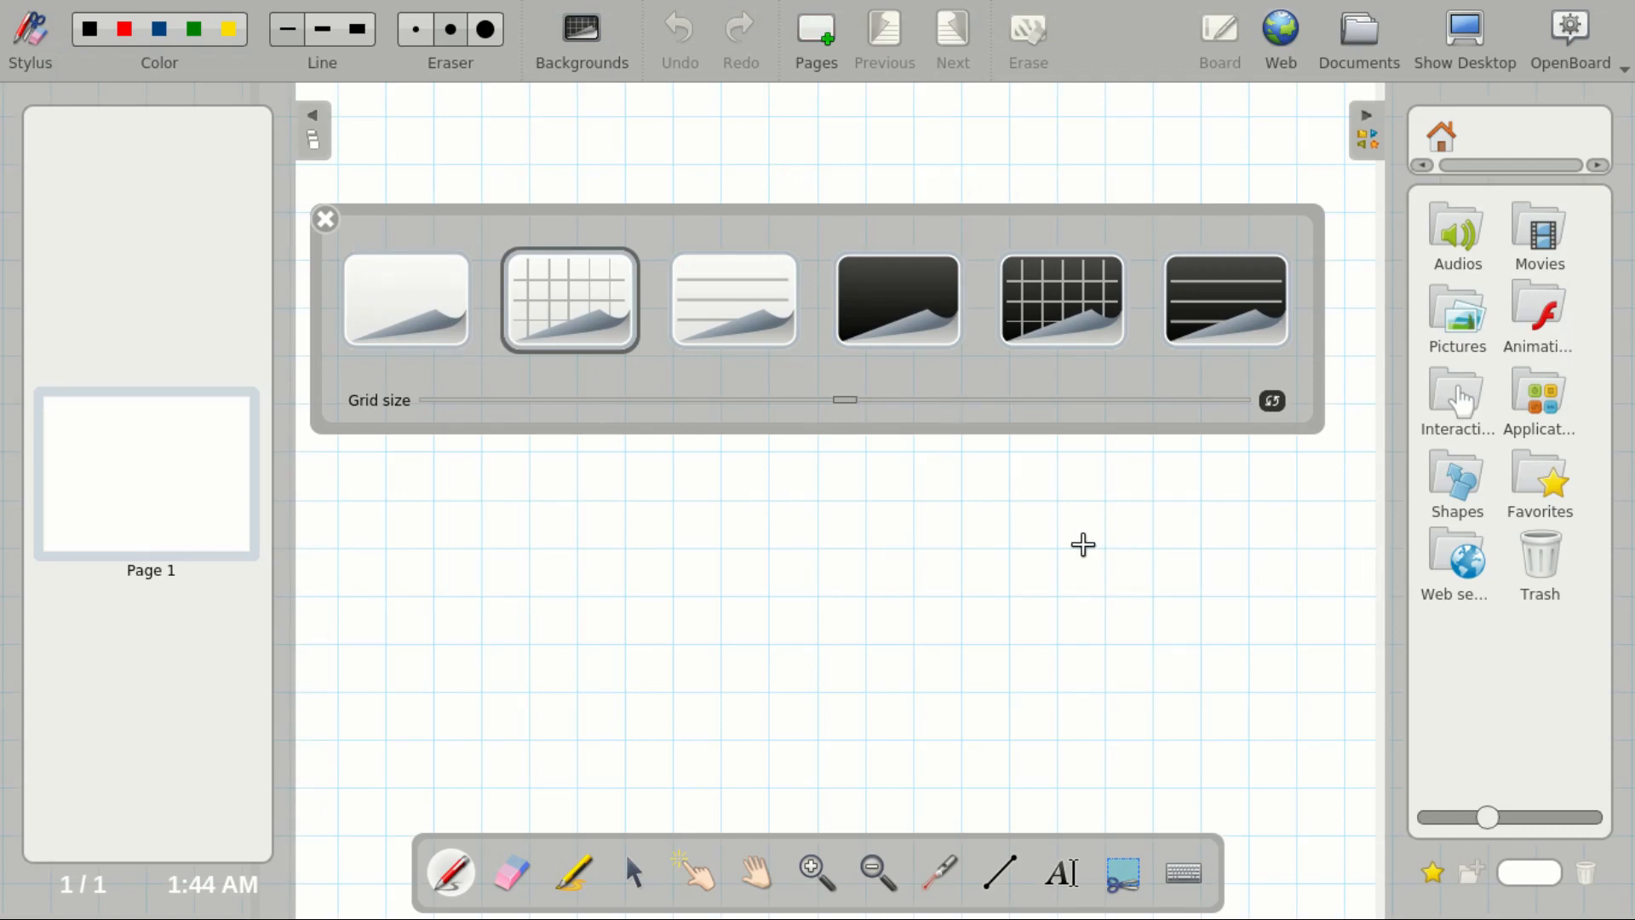
{"action": "left_click", "coordinate": [739, 315]}
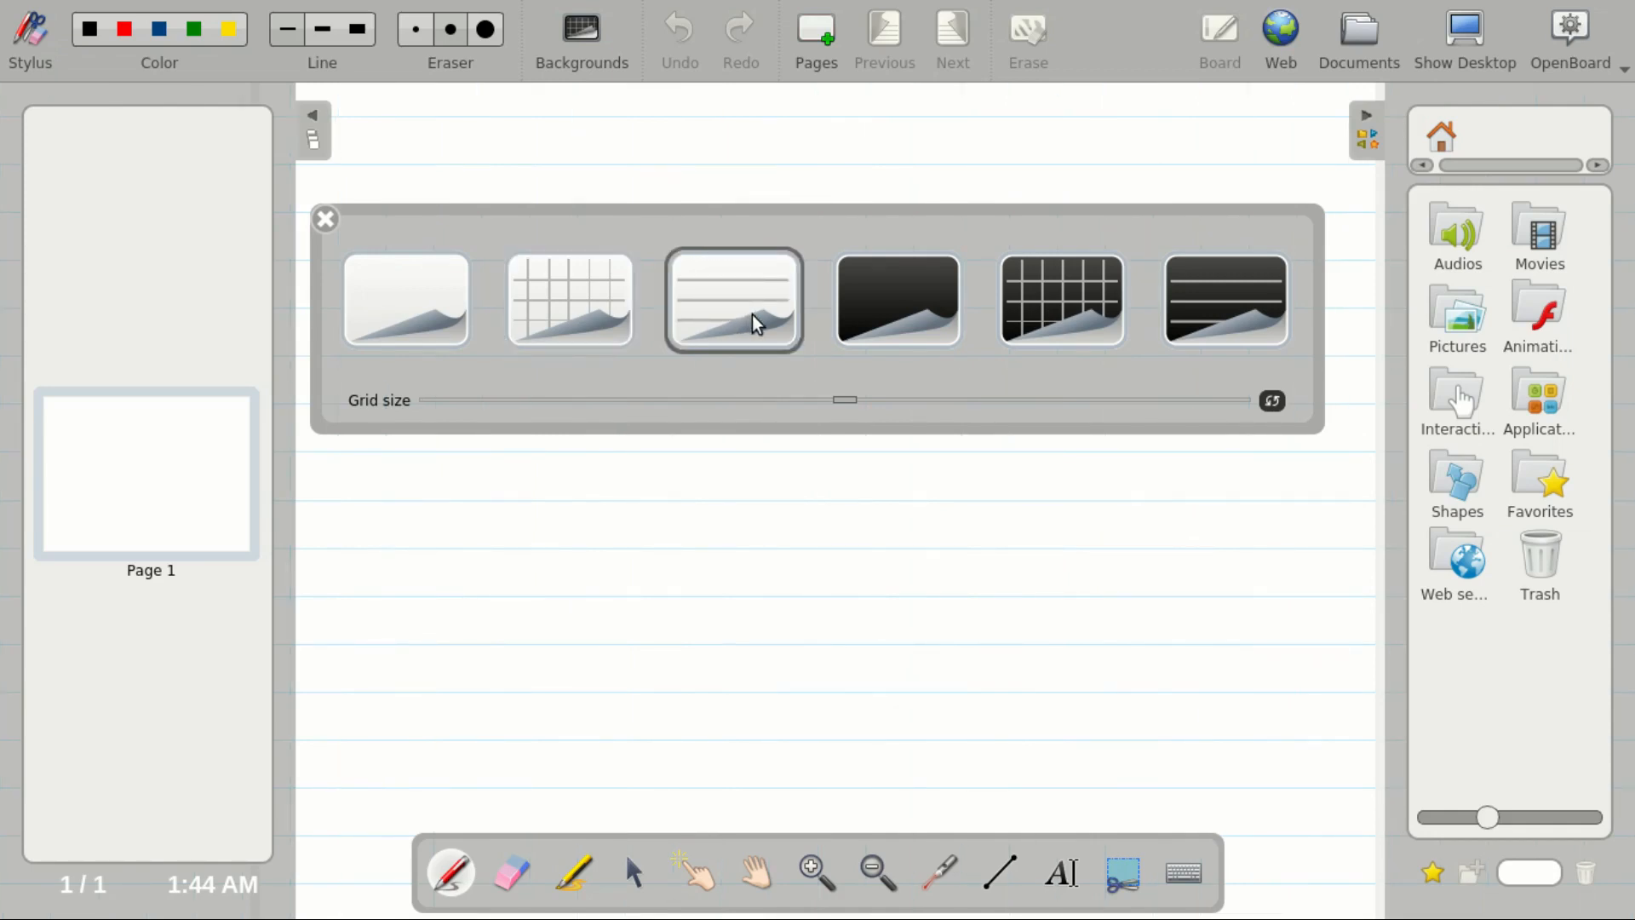
{"action": "left_click", "coordinate": [895, 294]}
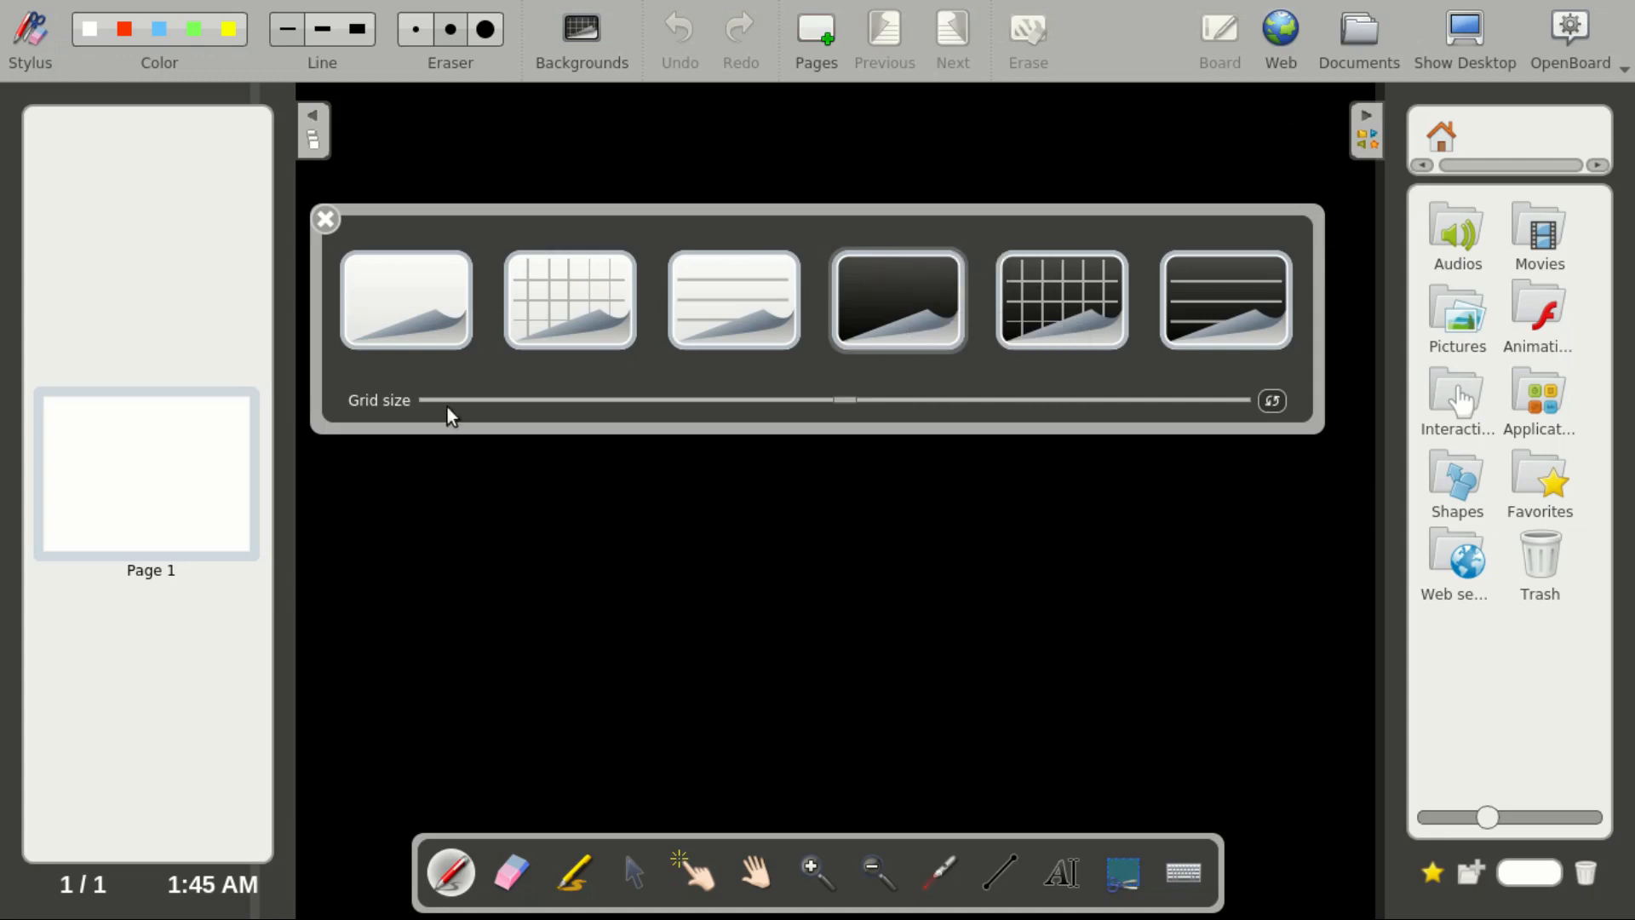
{"action": "left_click", "coordinate": [327, 221]}
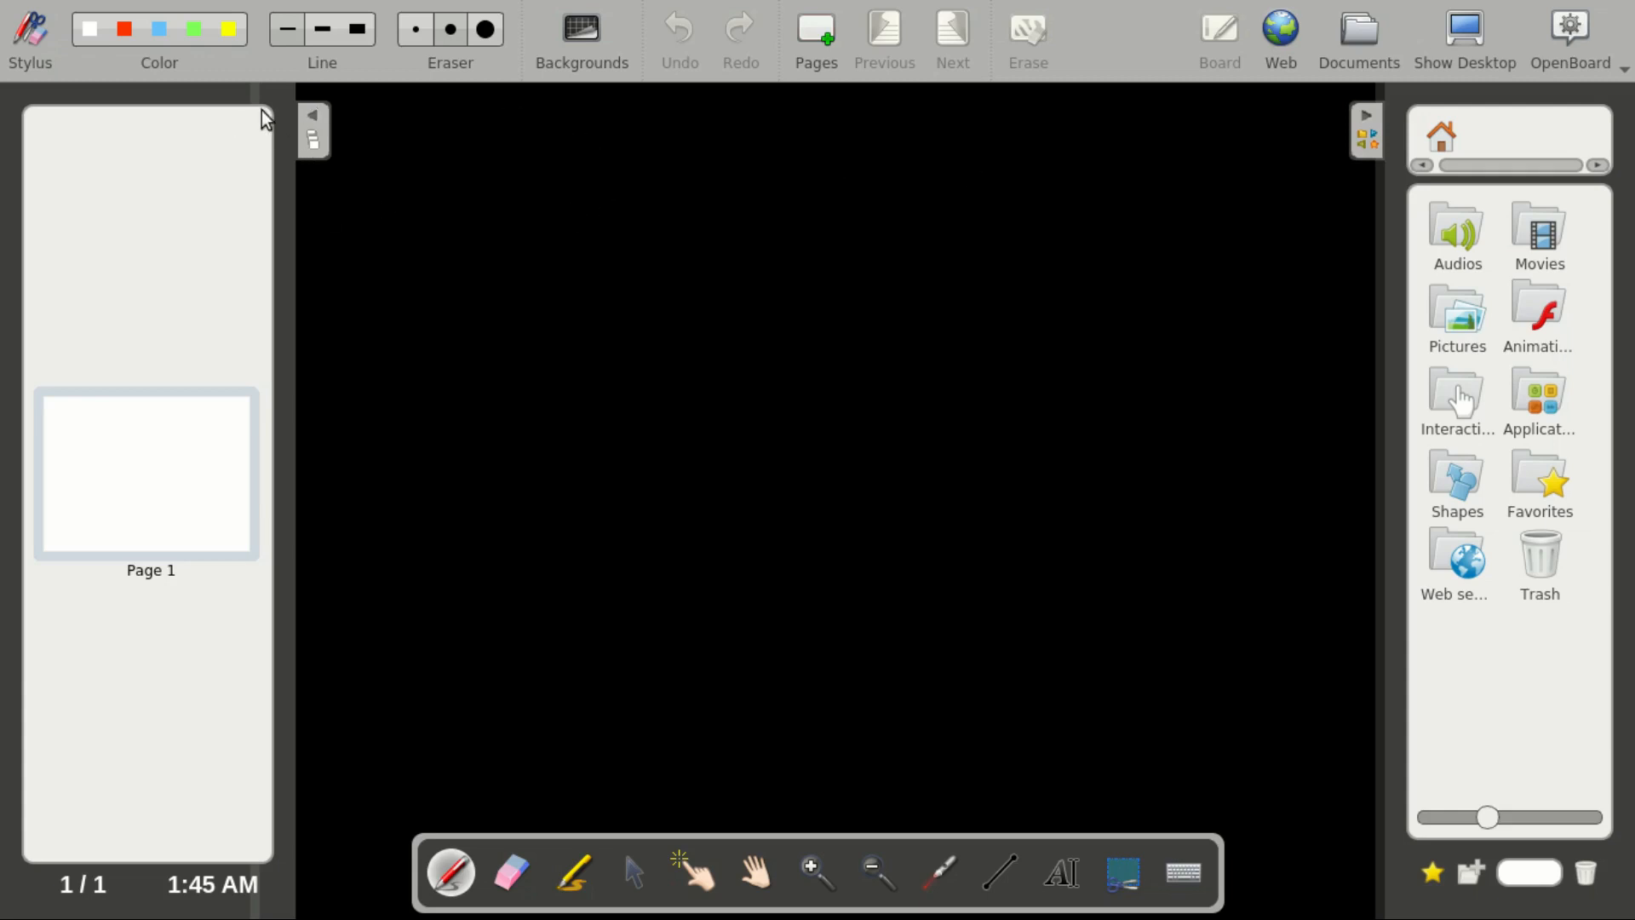
Step: Collapse the page thumbnails and the library, and bring both back into view
{"action": "left_click", "coordinate": [315, 120]}
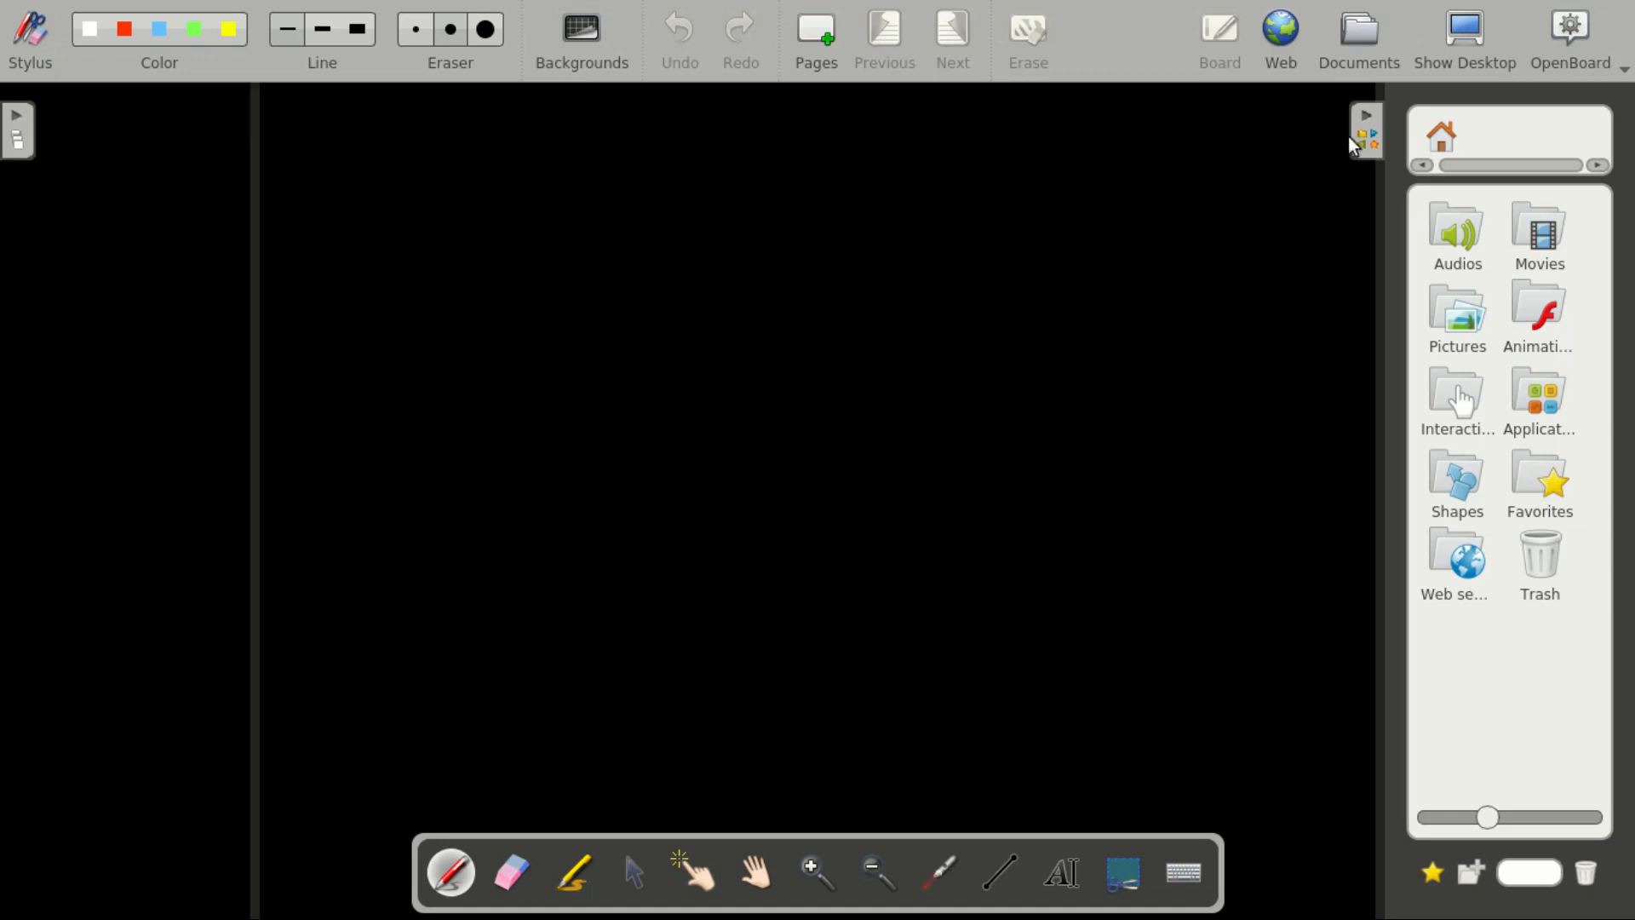
{"action": "left_click", "coordinate": [1366, 118]}
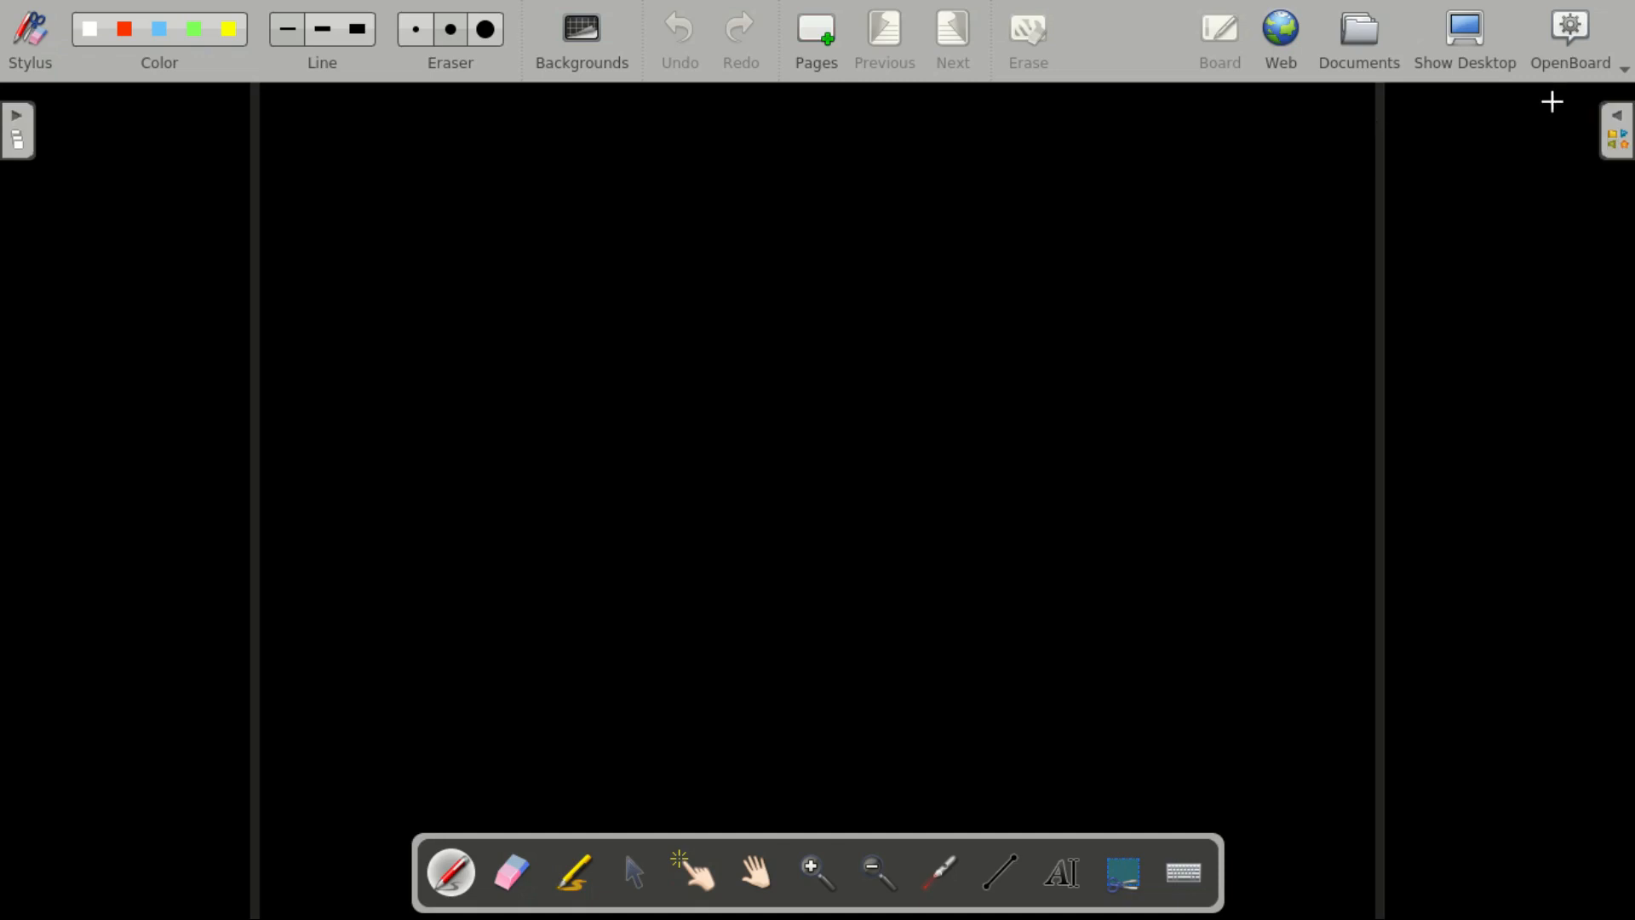
{"action": "left_click", "coordinate": [1619, 123]}
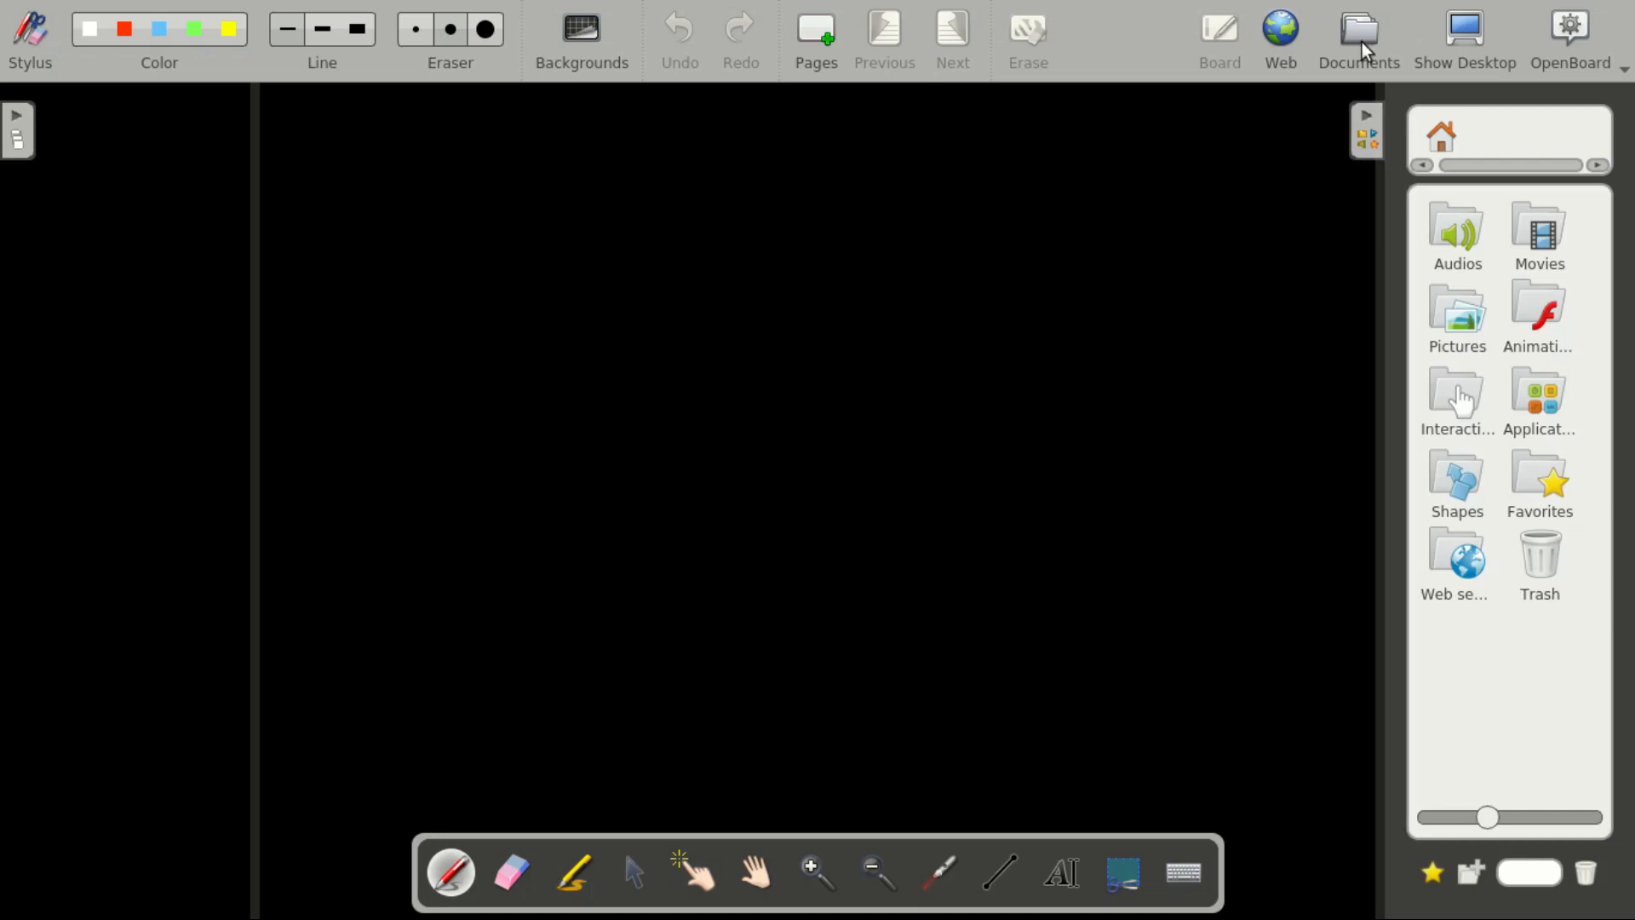
{"action": "left_click", "coordinate": [18, 126]}
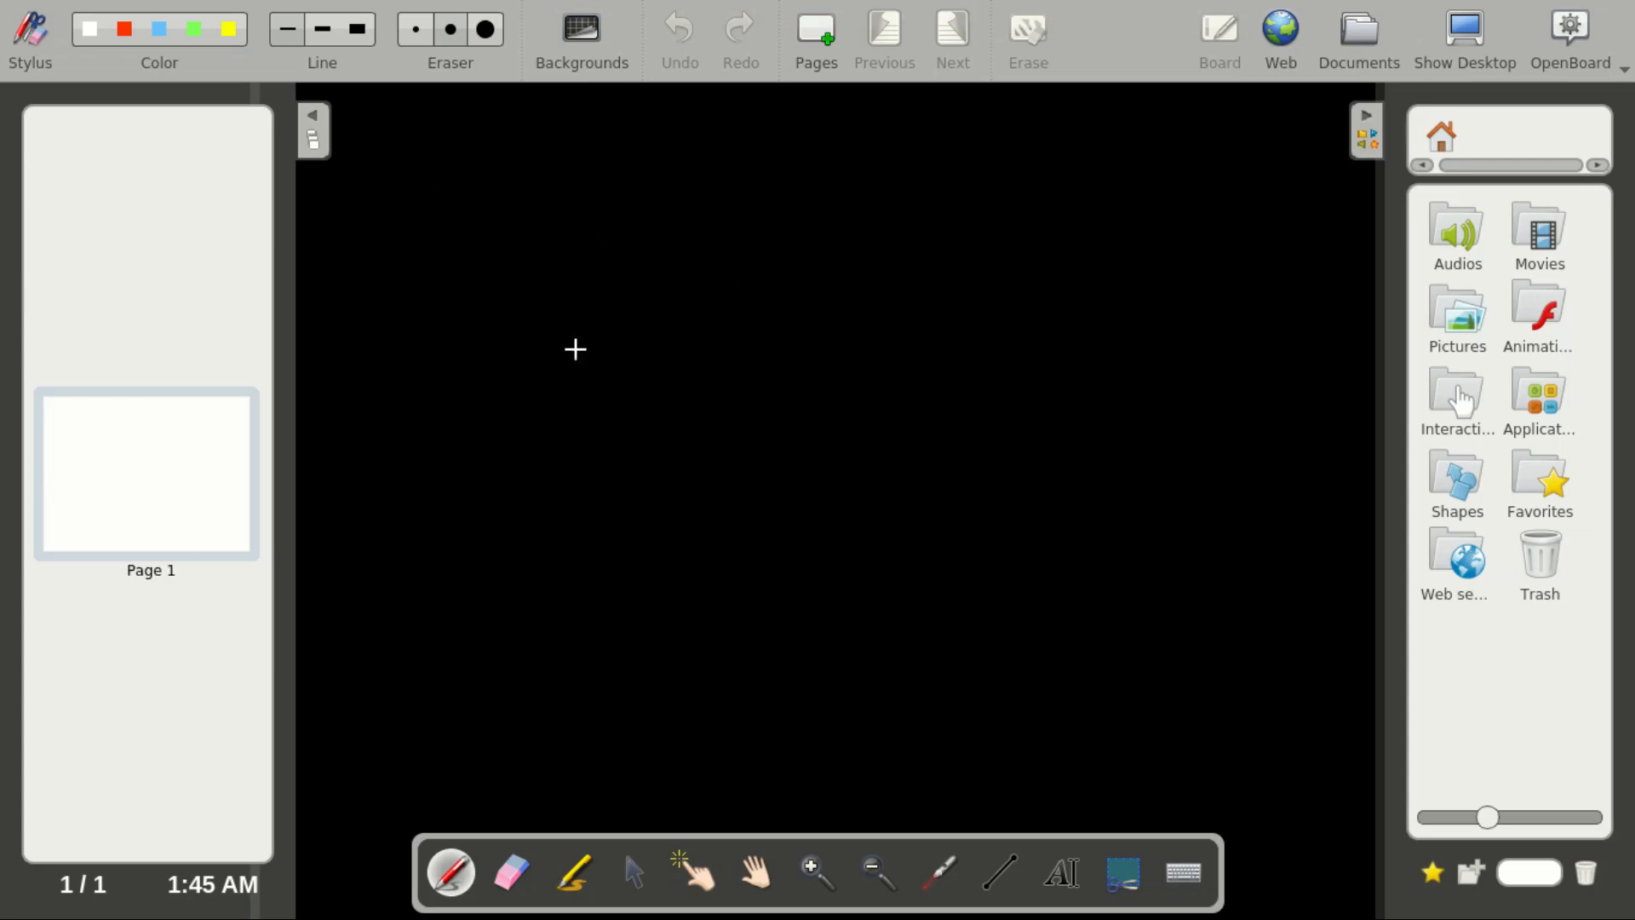
Step: Draw test pen strokes on the board: yellow and red in medium thickness and red in the thickest line
{"action": "left_click", "coordinate": [321, 32]}
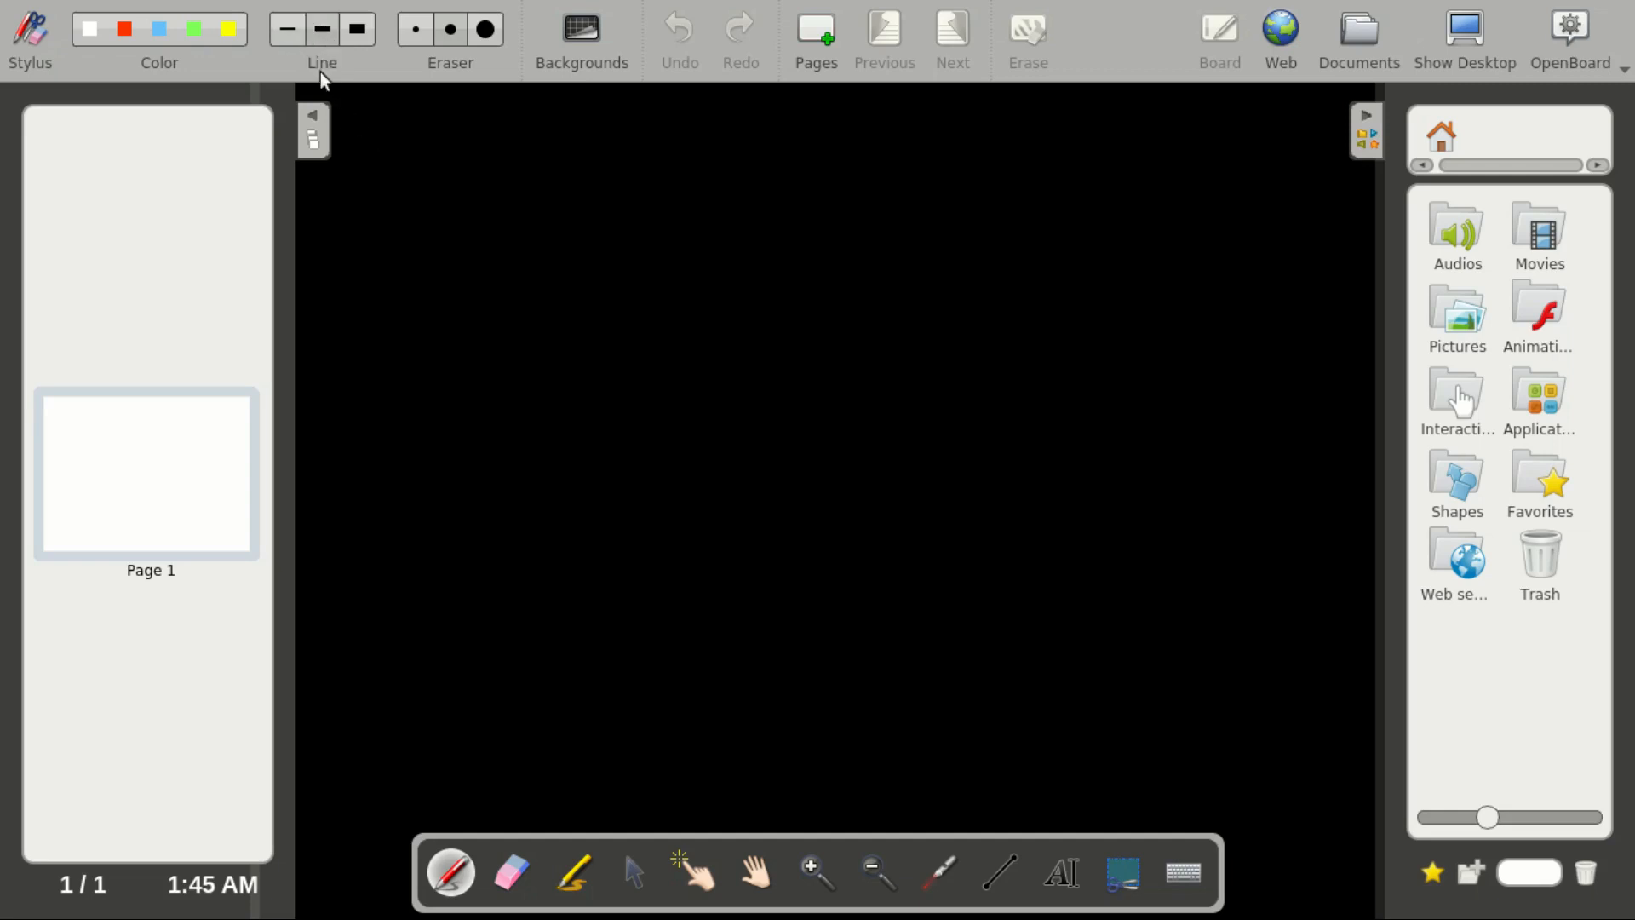
{"action": "mouse_move", "coordinate": [349, 430]}
{"action": "left_mouse_down"}
{"action": "mouse_move", "coordinate": [368, 356]}
{"action": "mouse_move", "coordinate": [405, 381]}
{"action": "mouse_move", "coordinate": [427, 375]}
{"action": "mouse_move", "coordinate": [424, 317]}
{"action": "mouse_move", "coordinate": [441, 354]}
{"action": "mouse_move", "coordinate": [457, 340]}
{"action": "left_mouse_up"}
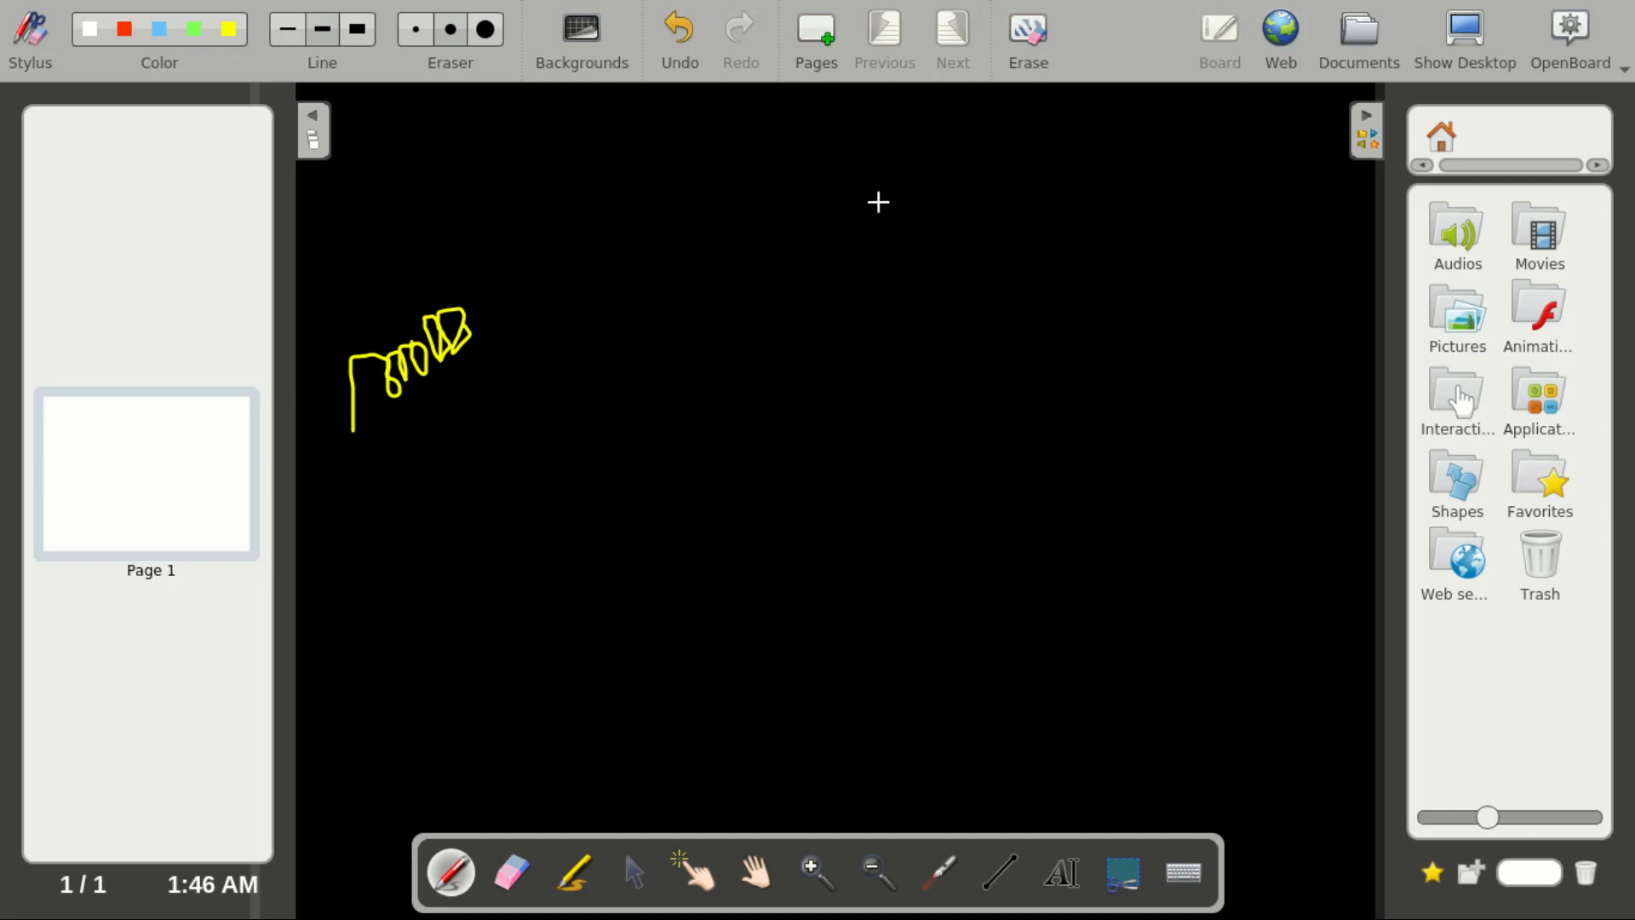
{"action": "left_click_drag", "start_coordinate": [559, 223], "coordinate": [664, 183]}
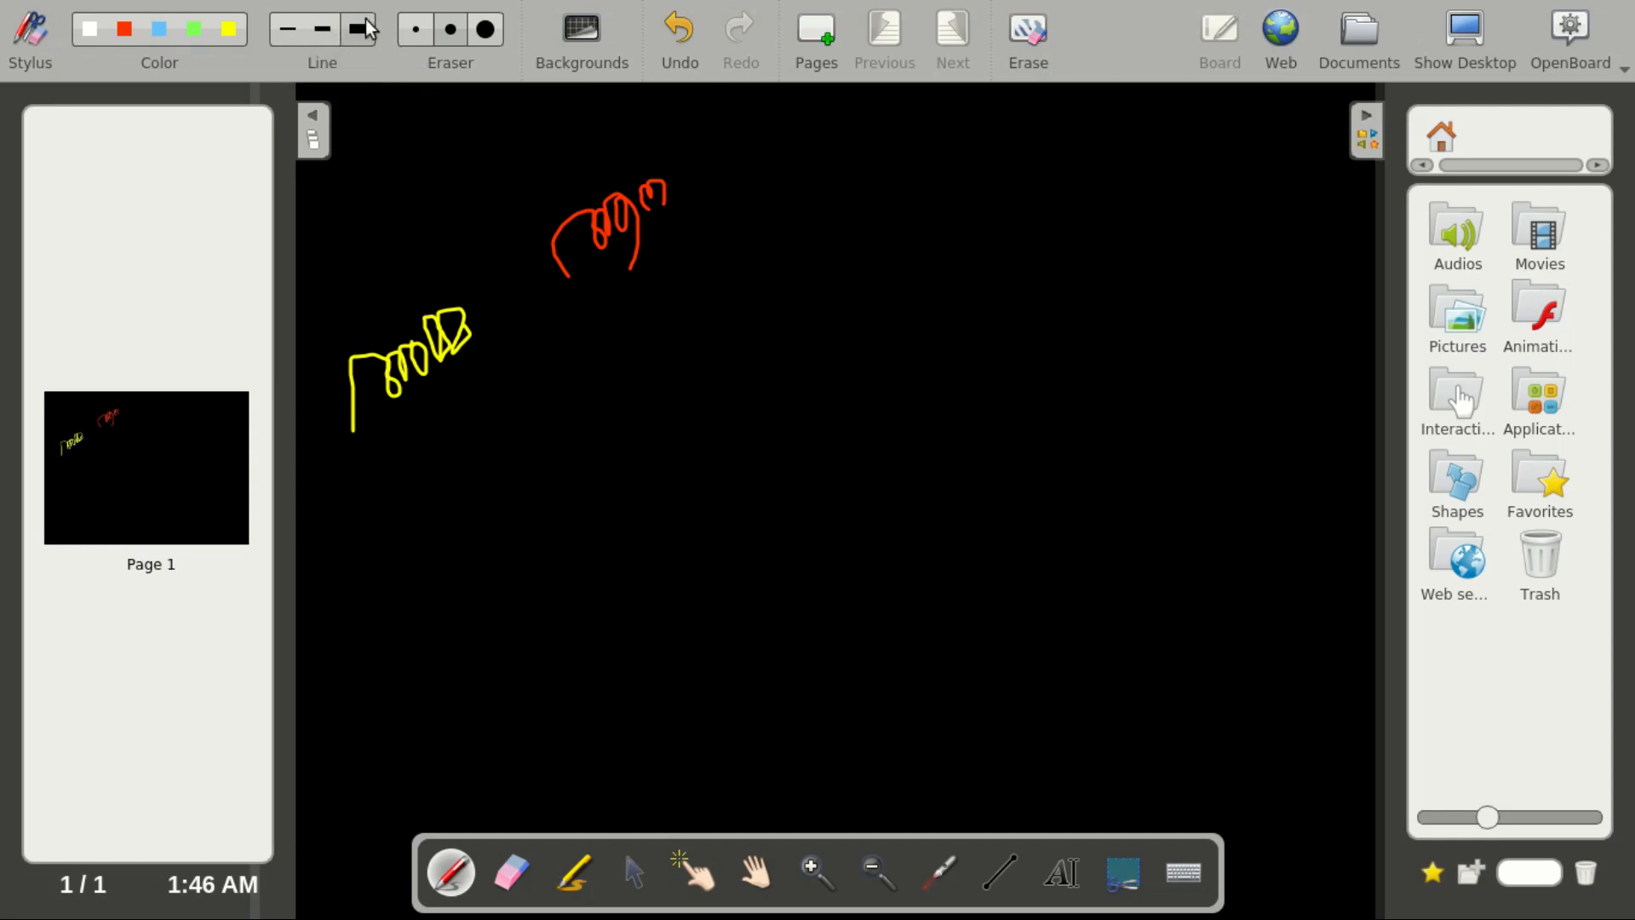
{"action": "left_click_drag", "start_coordinate": [624, 424], "coordinate": [678, 358]}
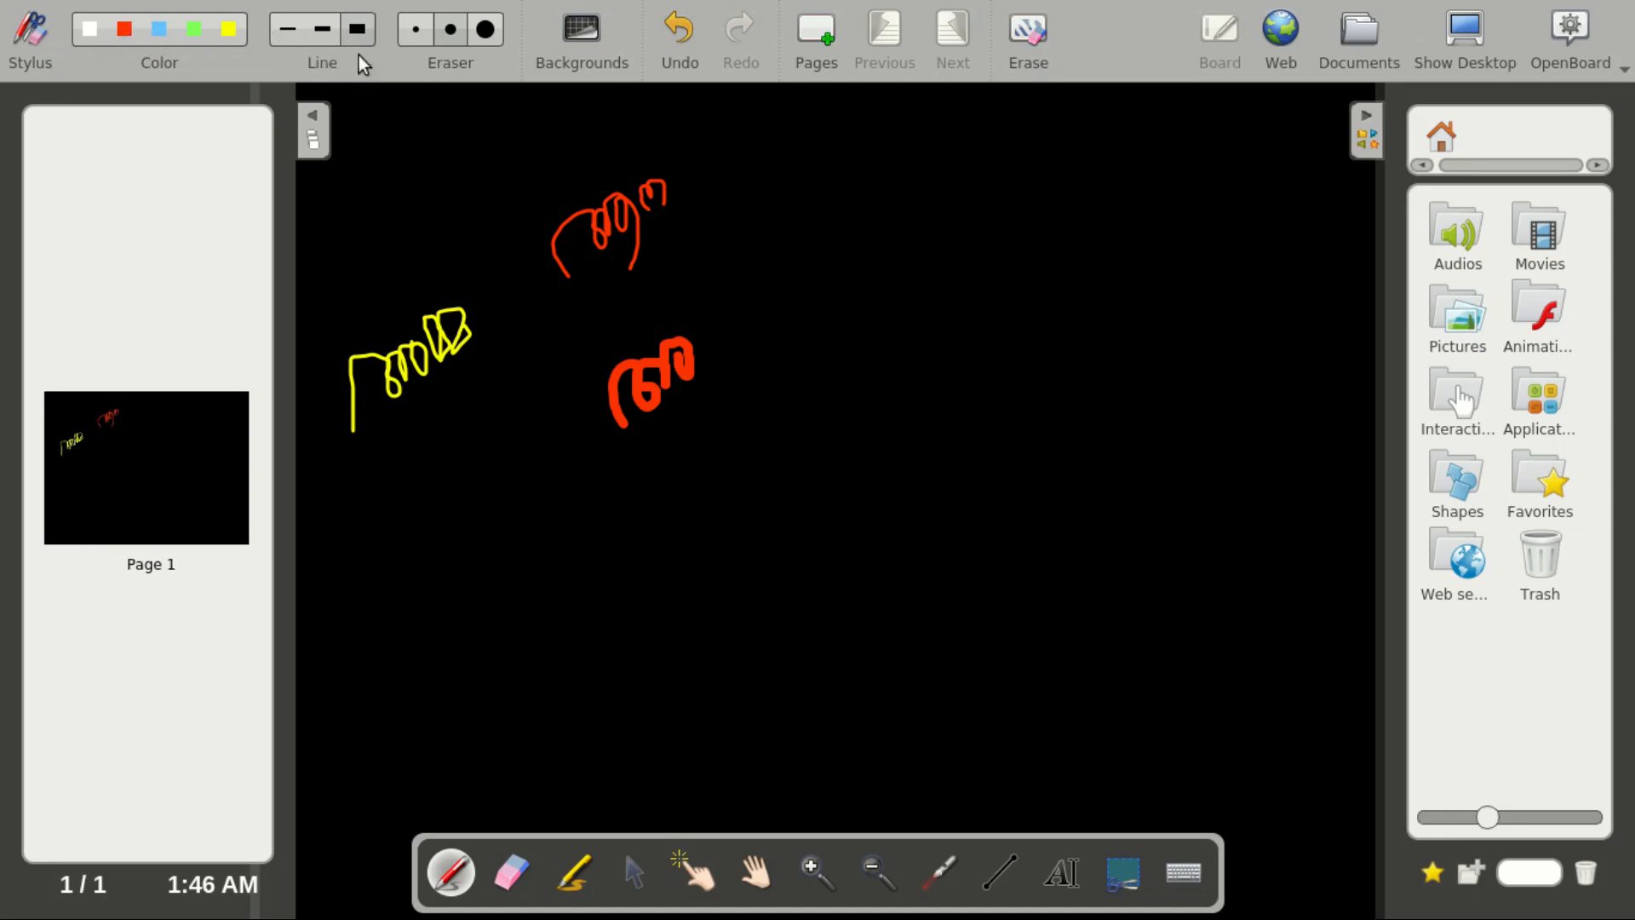
Step: Erase the yellow and red test strokes from the board with the largest eraser
{"action": "left_click", "coordinate": [487, 36]}
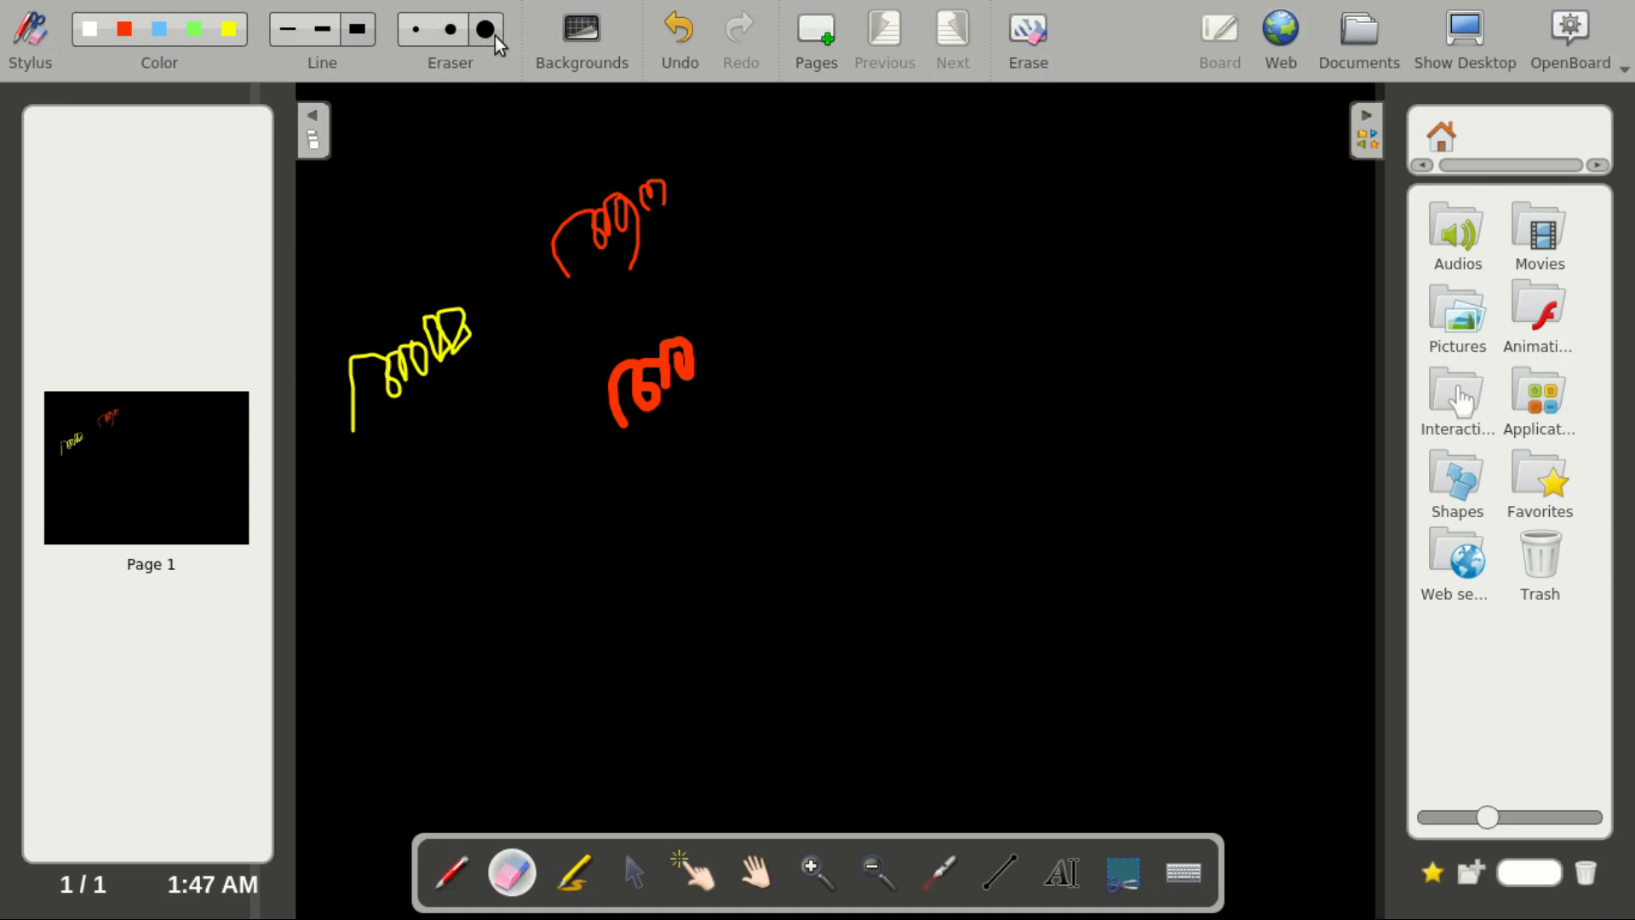
{"action": "left_click", "coordinate": [413, 39]}
{"action": "left_click", "coordinate": [487, 36]}
{"action": "mouse_move", "coordinate": [584, 283]}
{"action": "left_mouse_down"}
{"action": "mouse_move", "coordinate": [656, 380]}
{"action": "mouse_move", "coordinate": [692, 347]}
{"action": "mouse_move", "coordinate": [561, 518]}
{"action": "mouse_move", "coordinate": [621, 466]}
{"action": "left_mouse_up"}
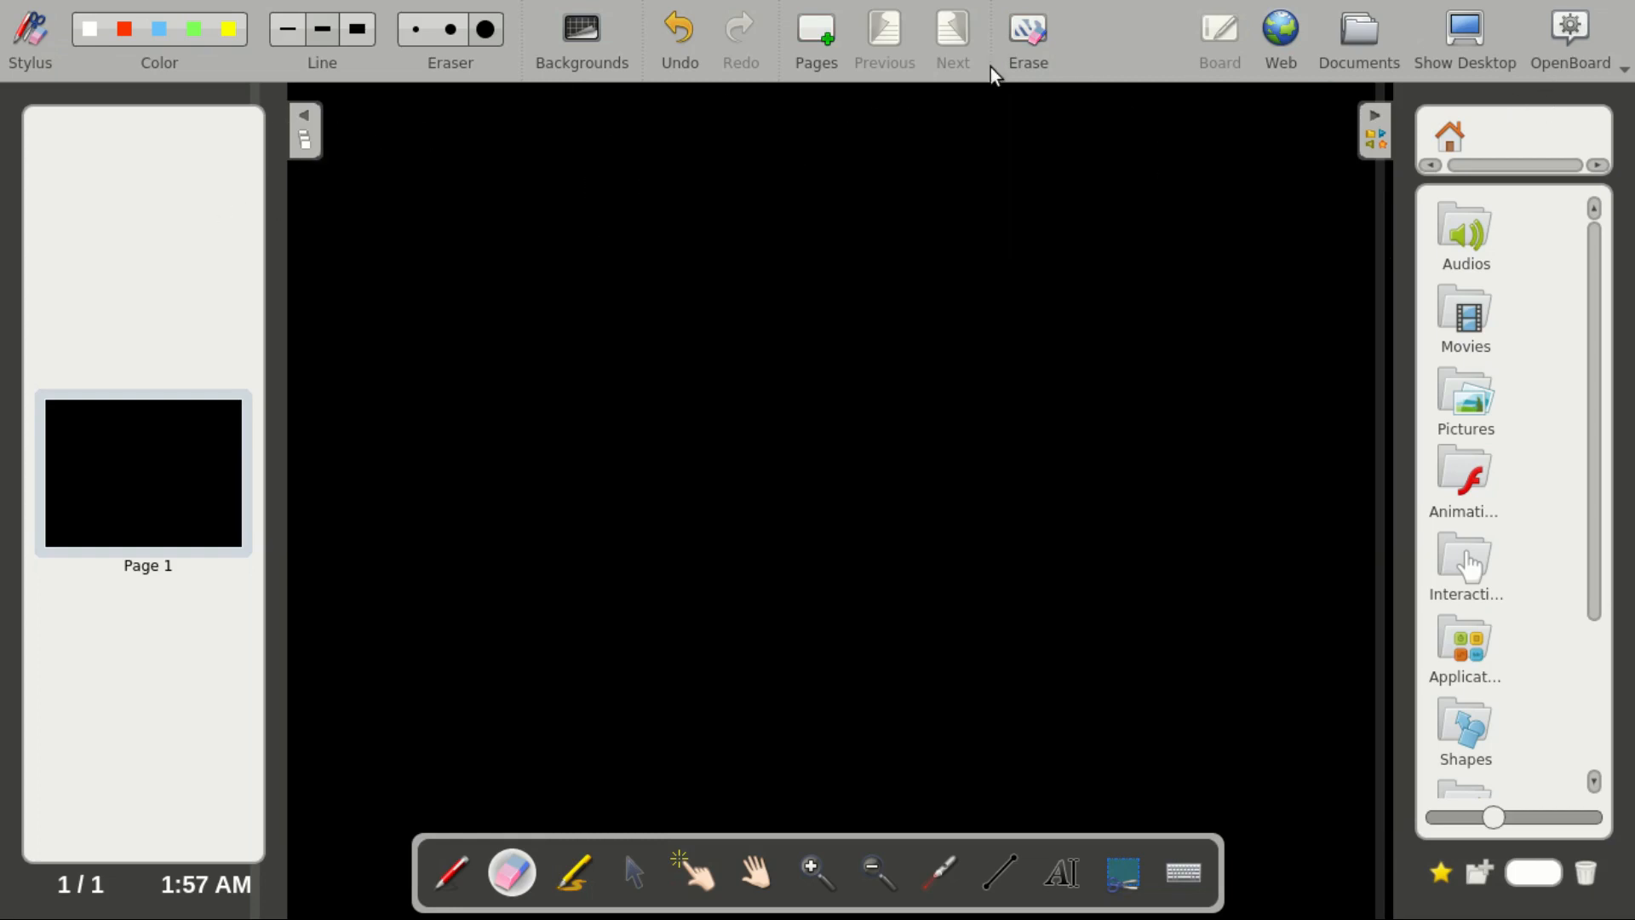
Step: Switch to the desktop and open KeralaPadavali(std4).pdf at page 7 from the Open board class folder
{"action": "left_click", "coordinate": [1466, 32]}
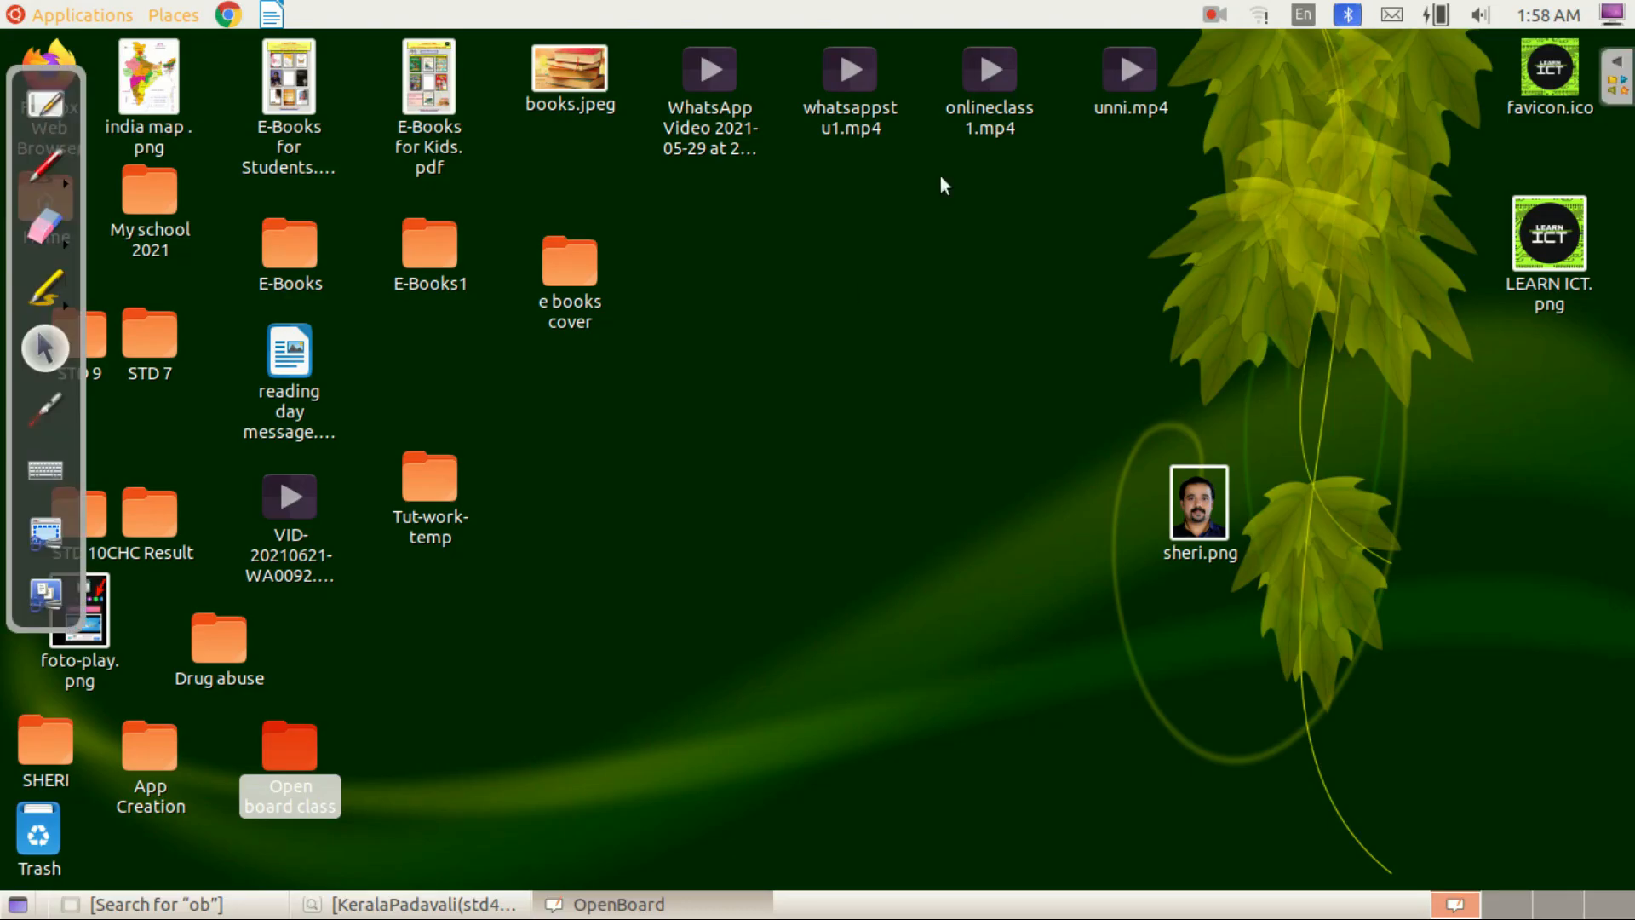
{"action": "double_click", "coordinate": [290, 754]}
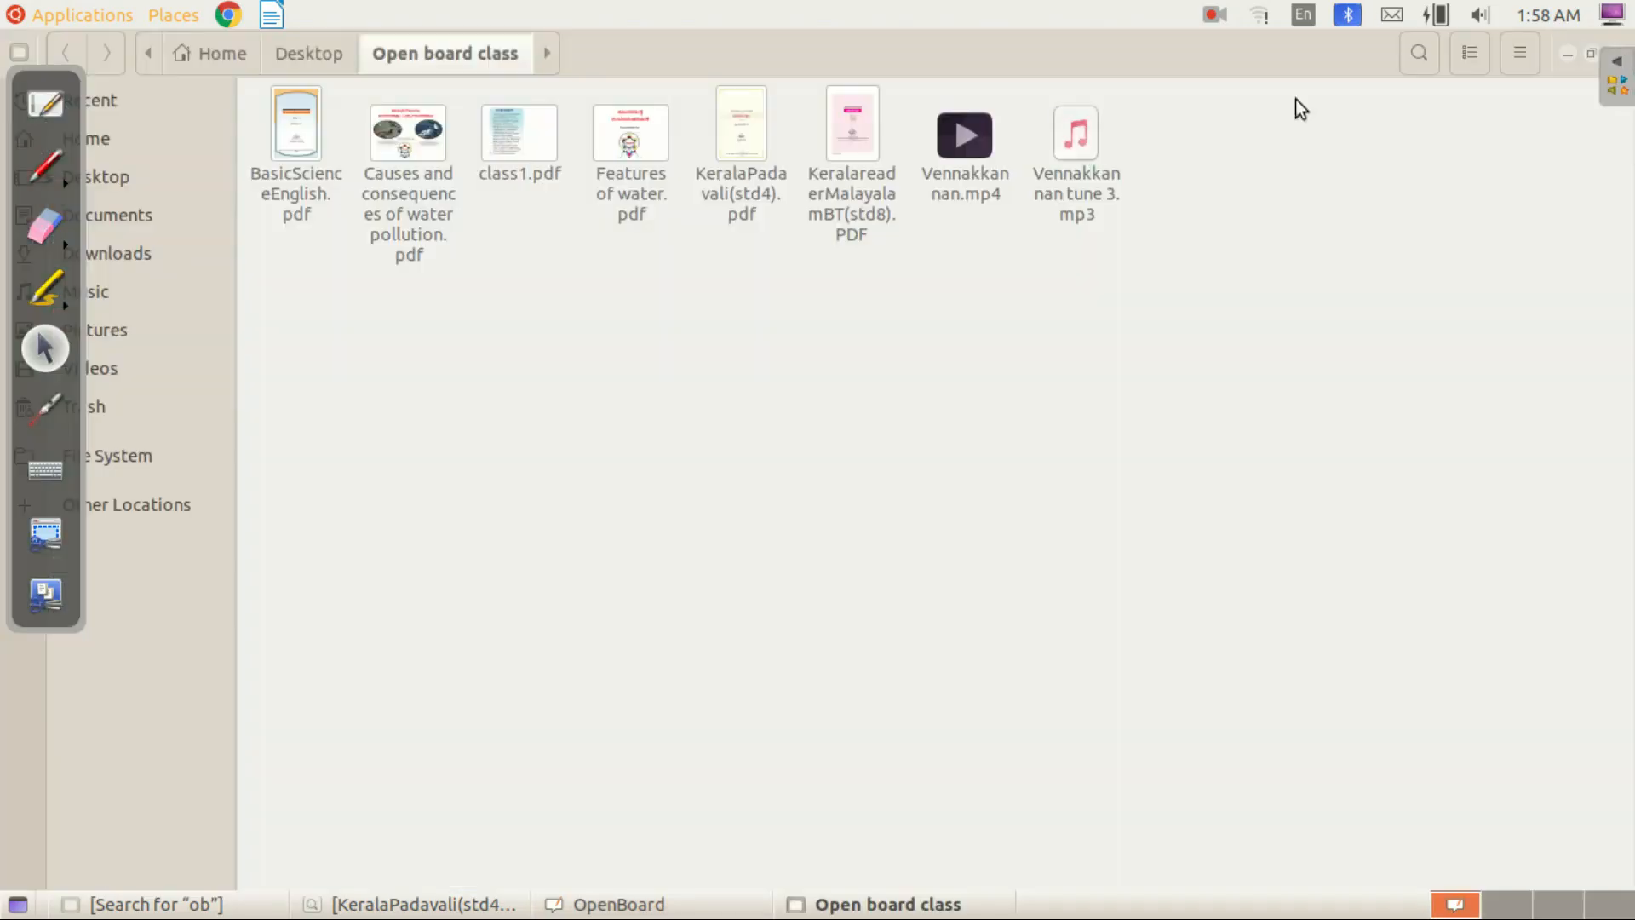
{"action": "double_click", "coordinate": [743, 205]}
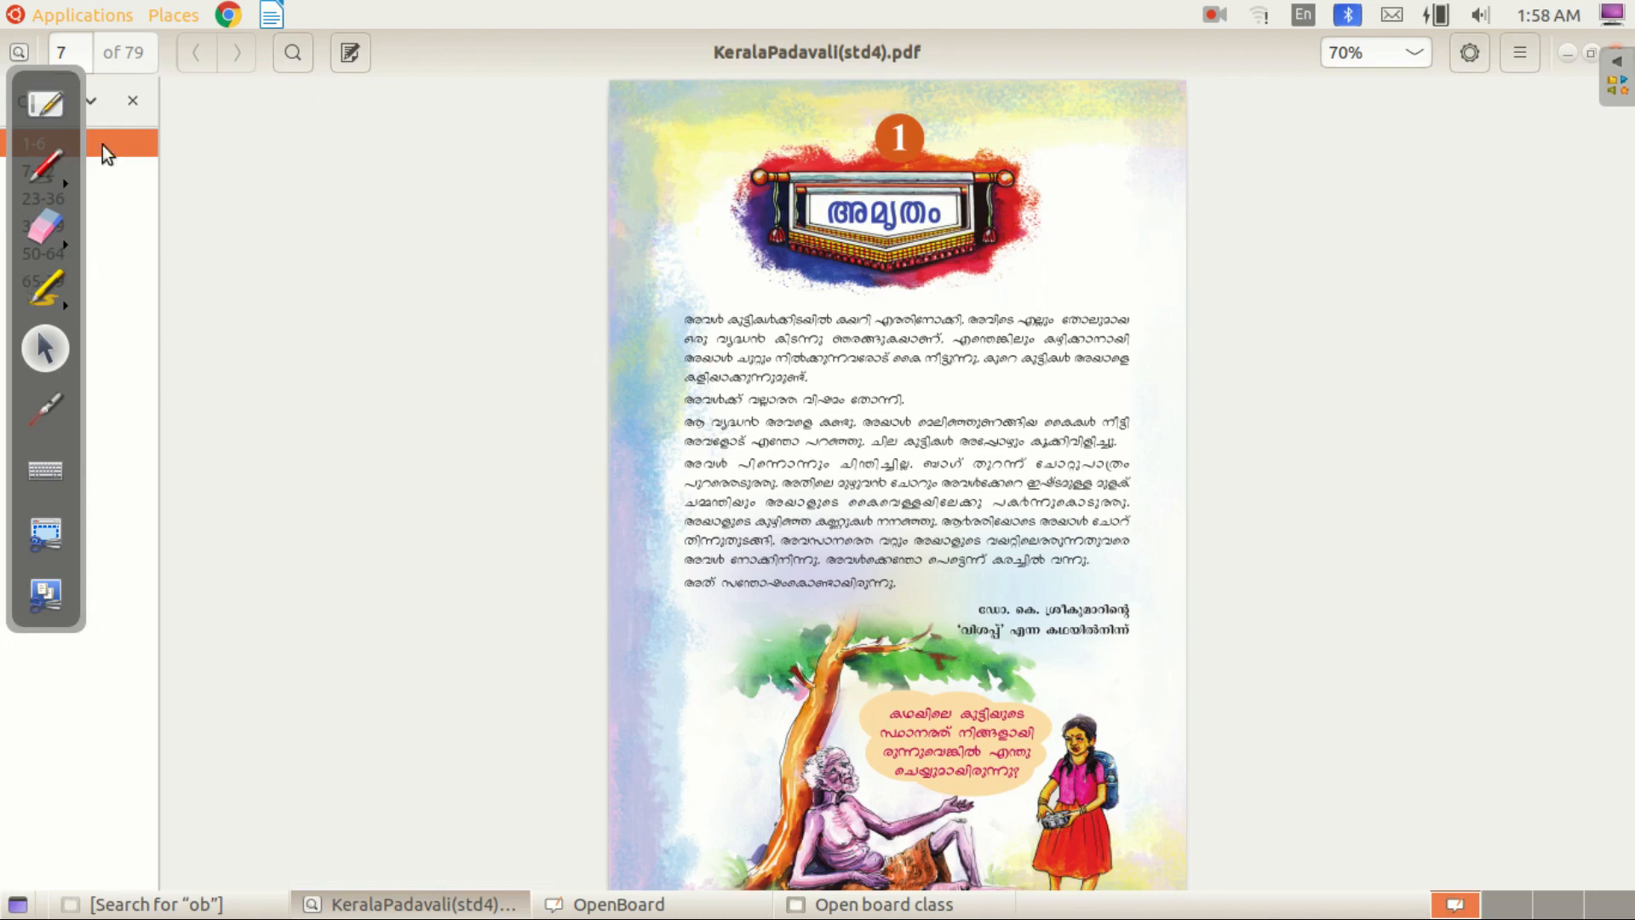
Step: Capture the story passage below the chapter title on page 7 and add it to the current board page
{"action": "left_click", "coordinate": [46, 531]}
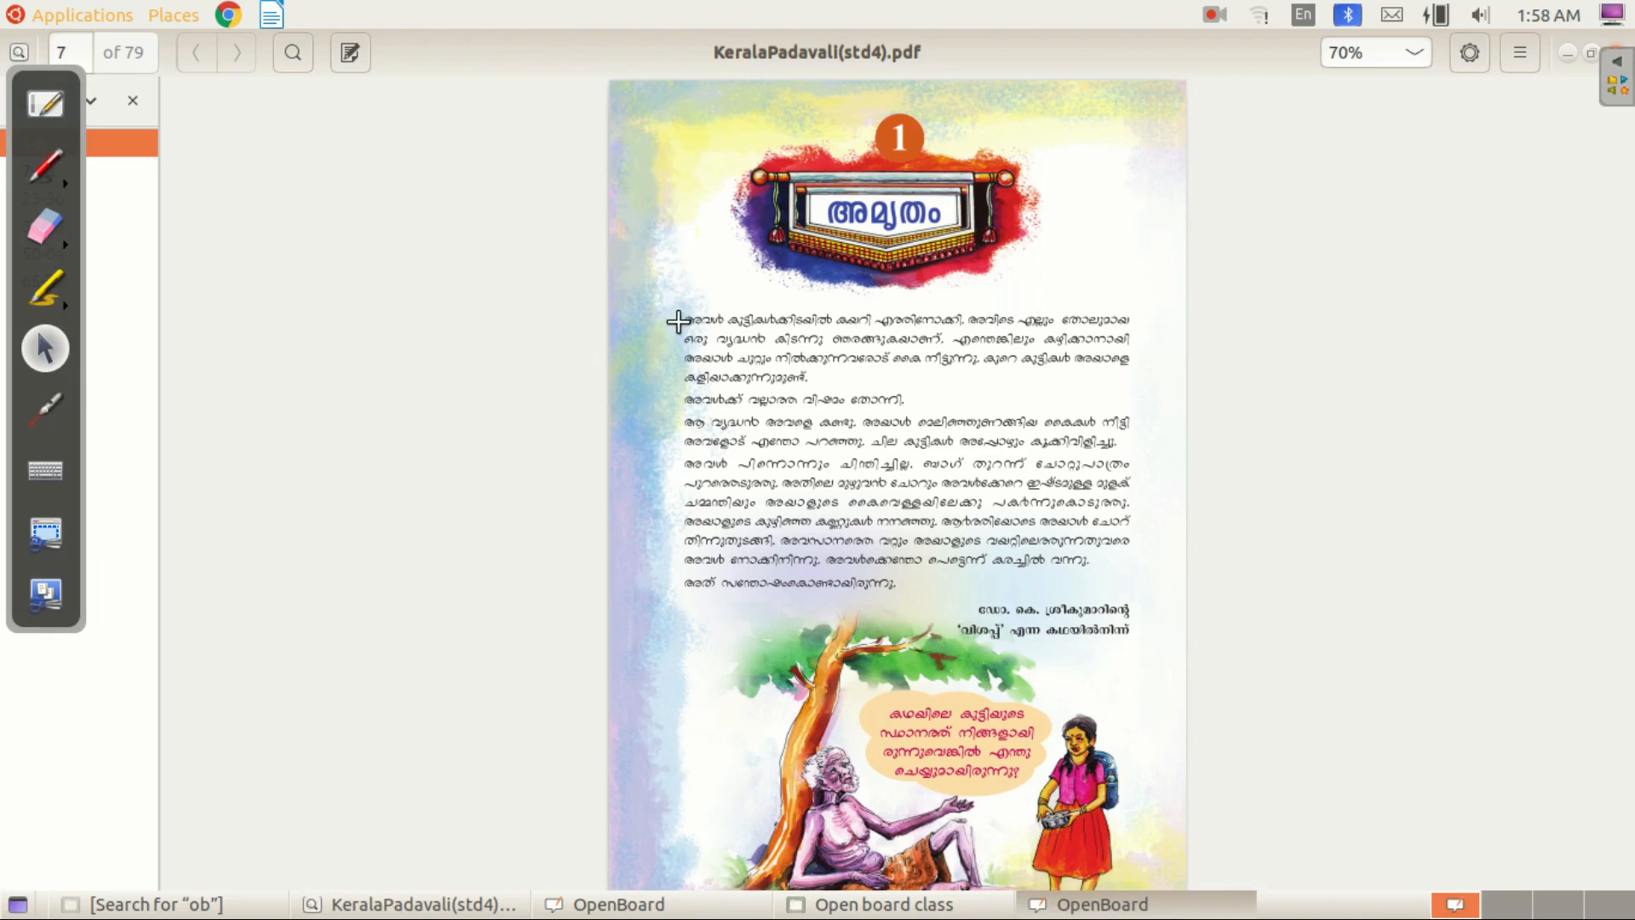
{"action": "left_click_drag", "start_coordinate": [672, 294], "coordinate": [1157, 662]}
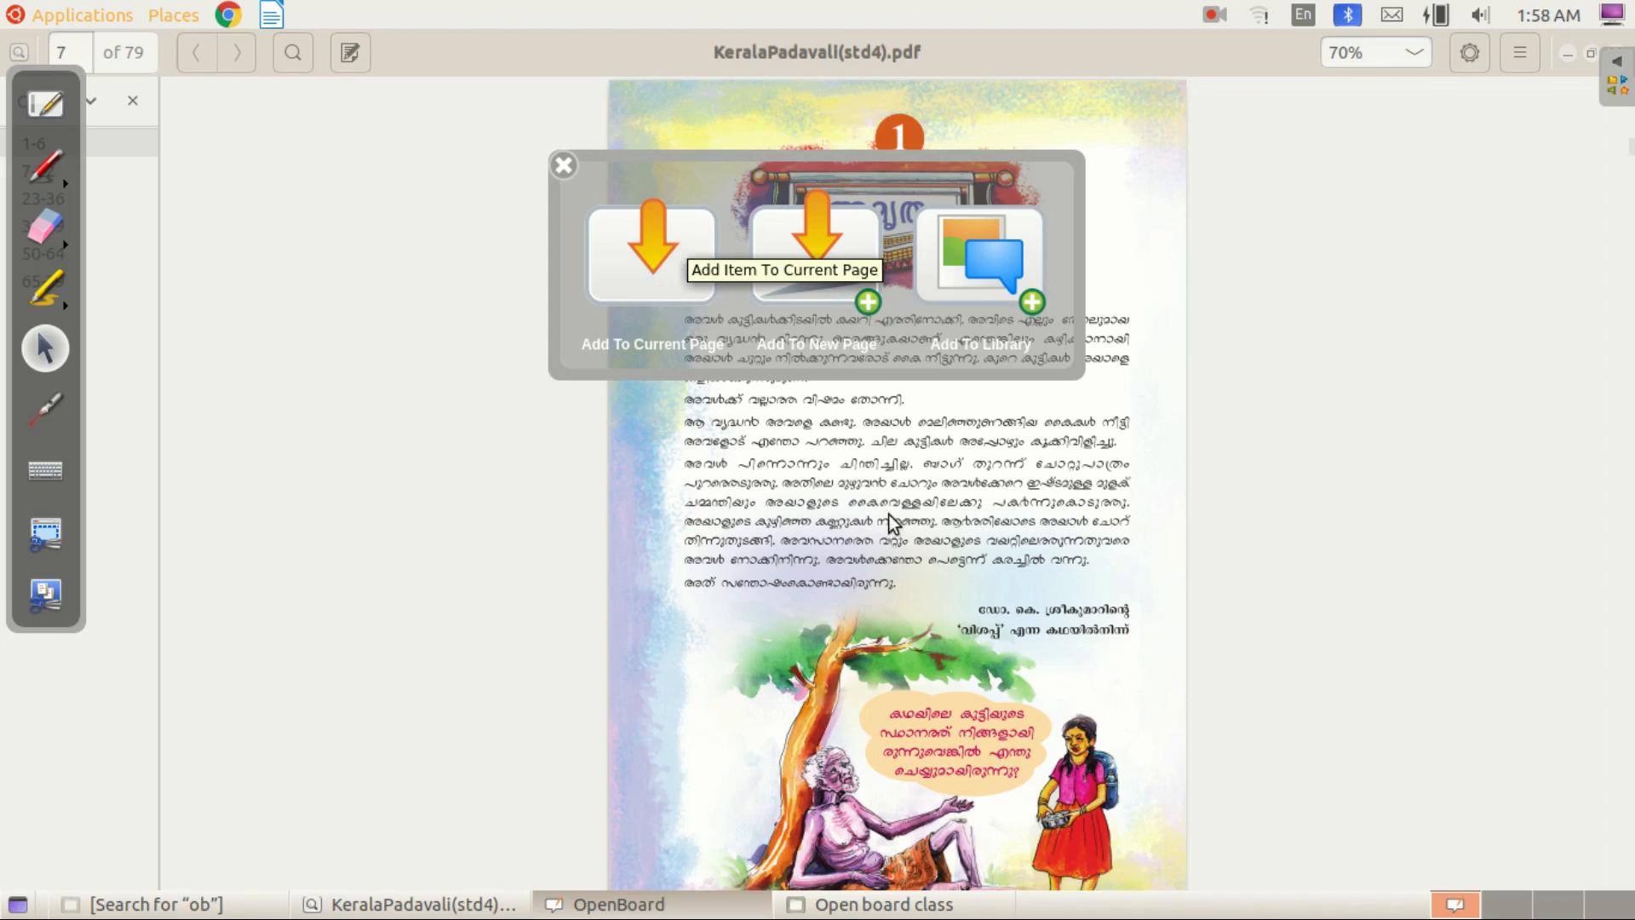
{"action": "left_click", "coordinate": [642, 273]}
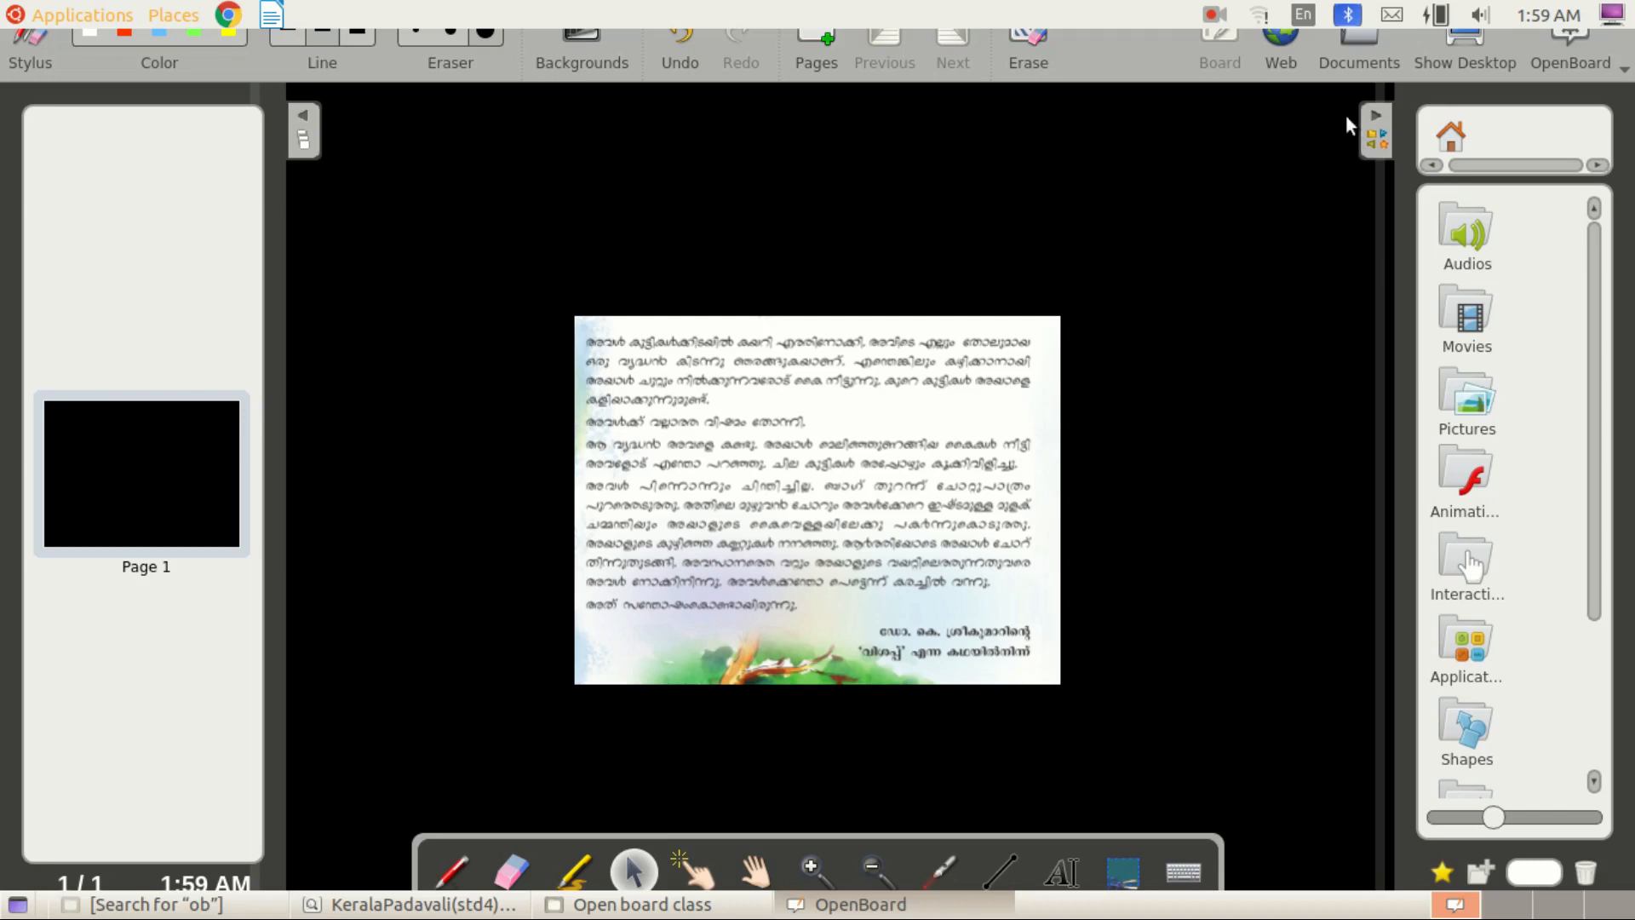
Step: Zoom in on the captured passage to 2.0x, and zoom back out to 1.4x
{"action": "left_click", "coordinate": [818, 872]}
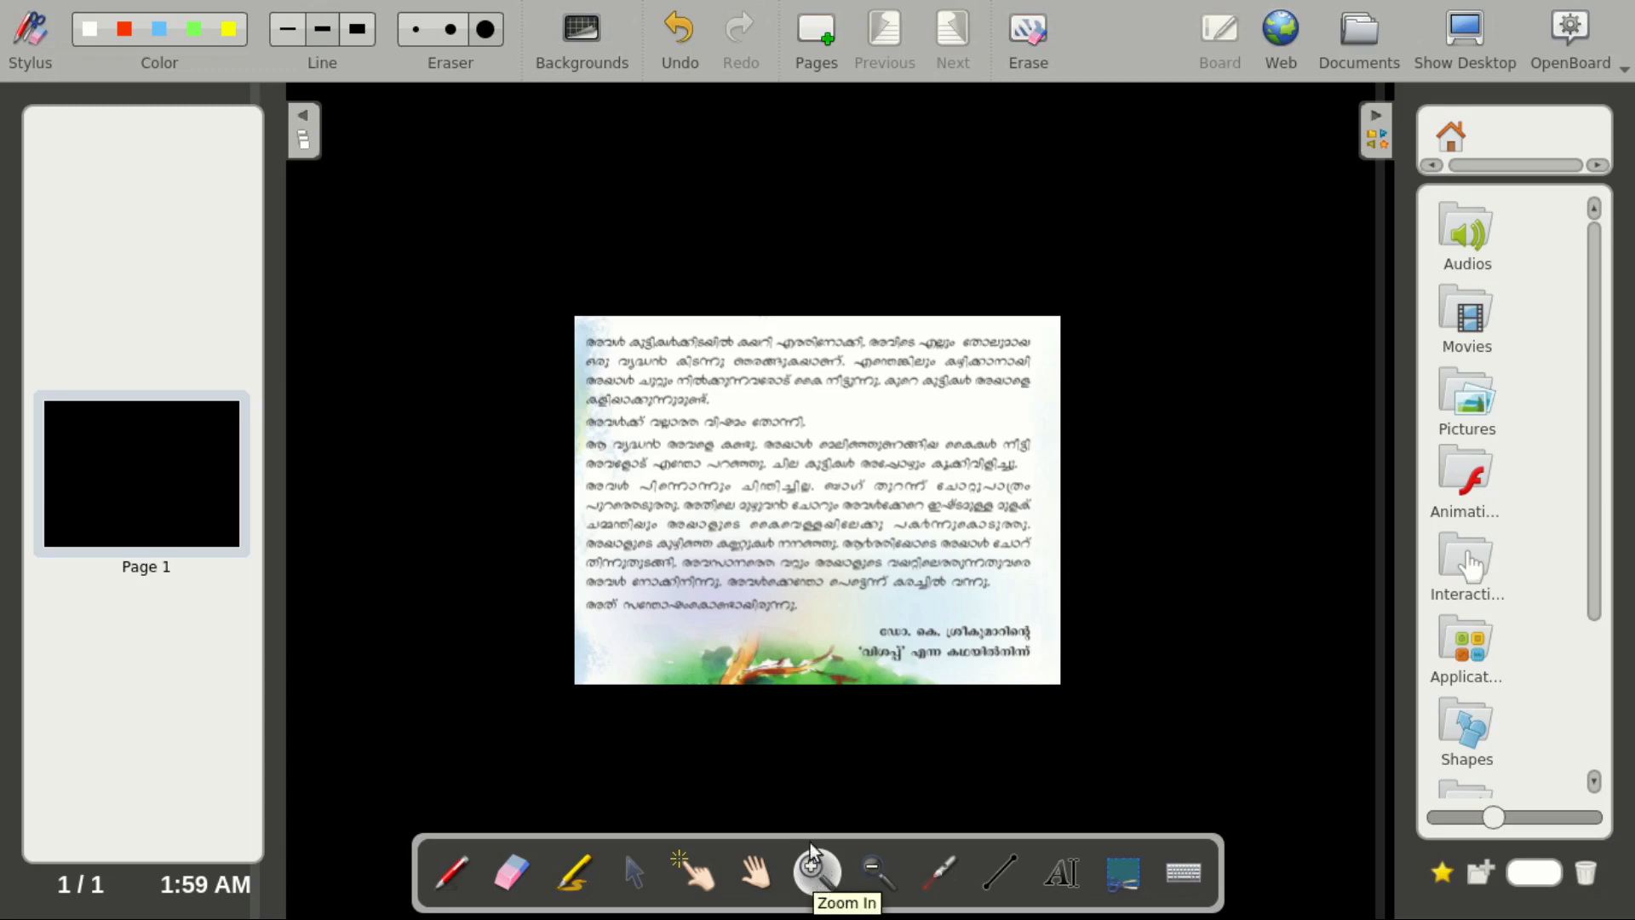
{"action": "left_click", "coordinate": [730, 612]}
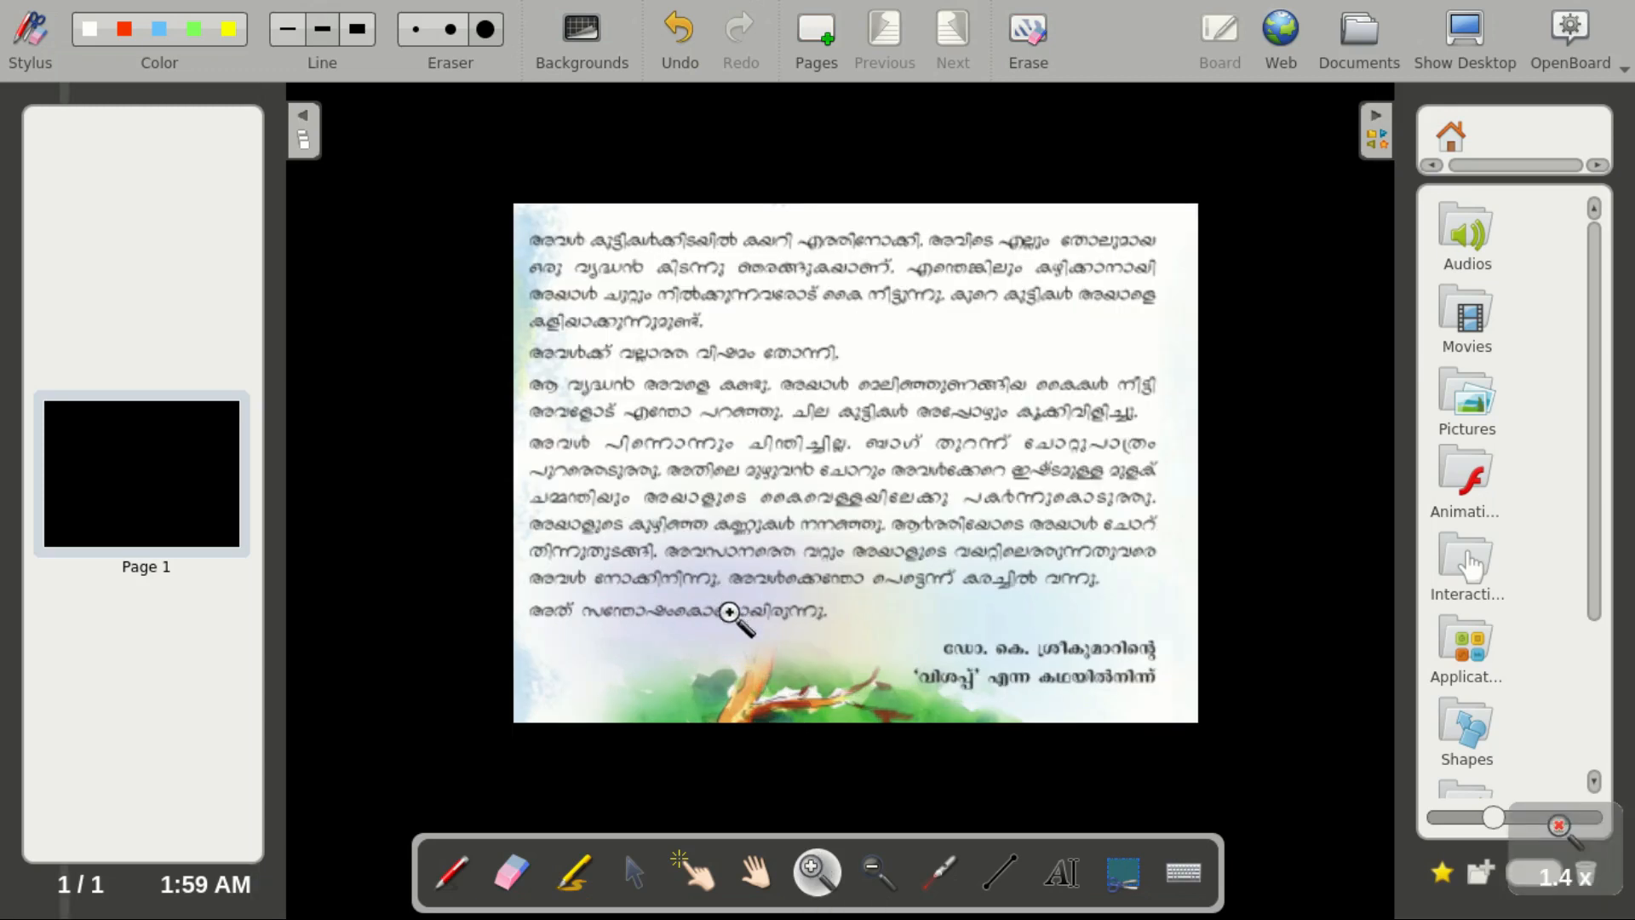
{"action": "left_click", "coordinate": [730, 612]}
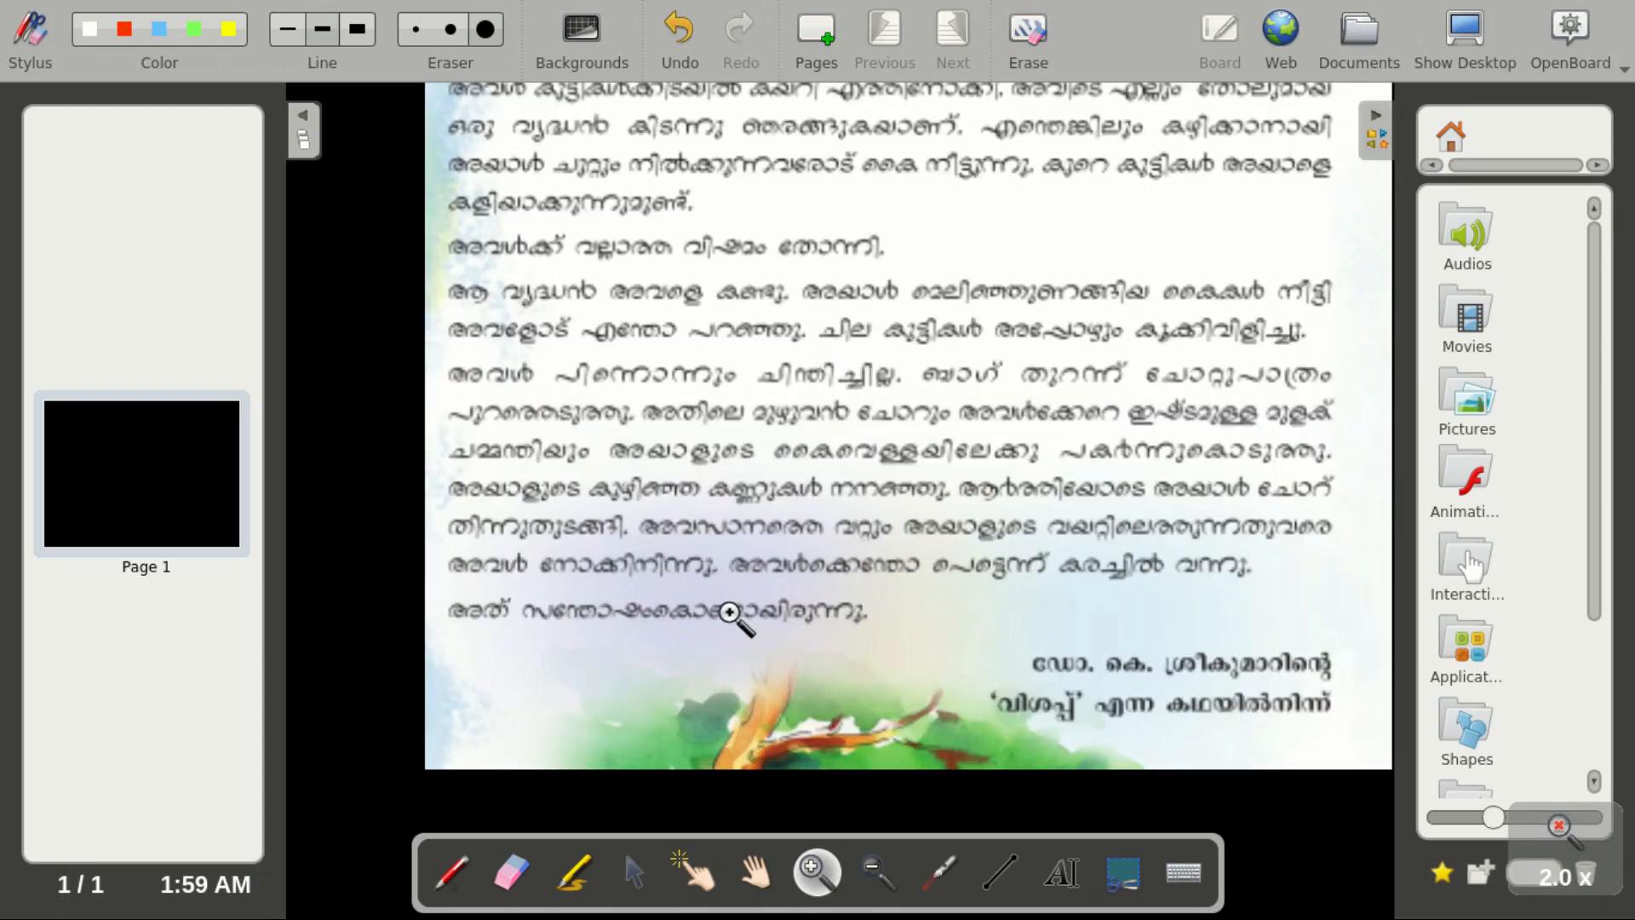
{"action": "left_click", "coordinate": [872, 866]}
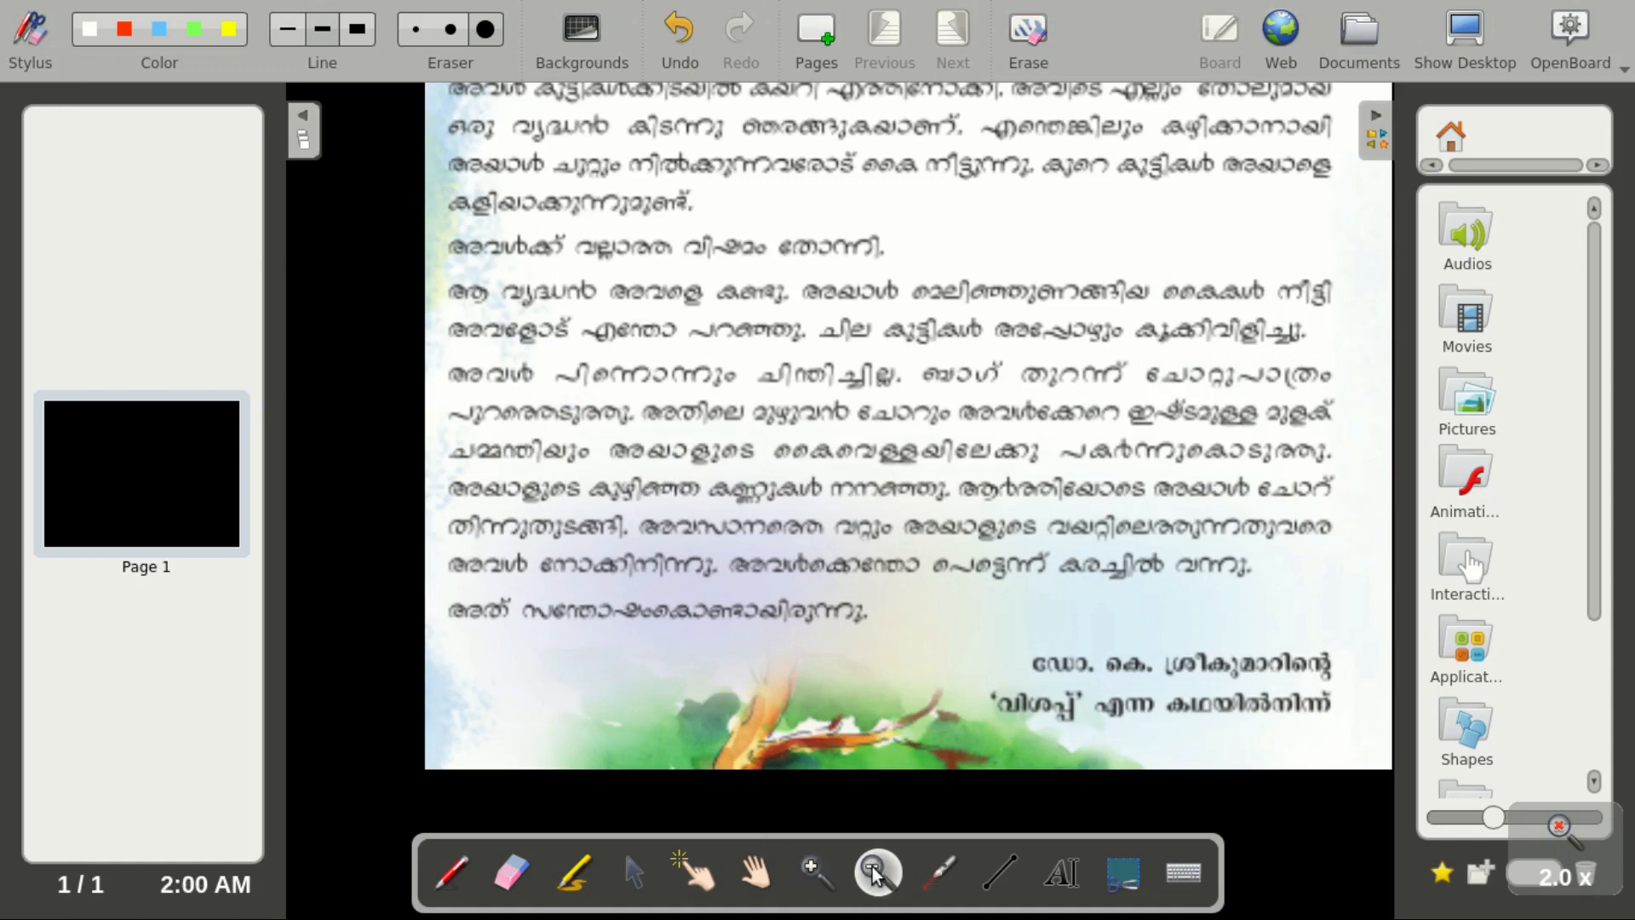
{"action": "left_click", "coordinate": [756, 630]}
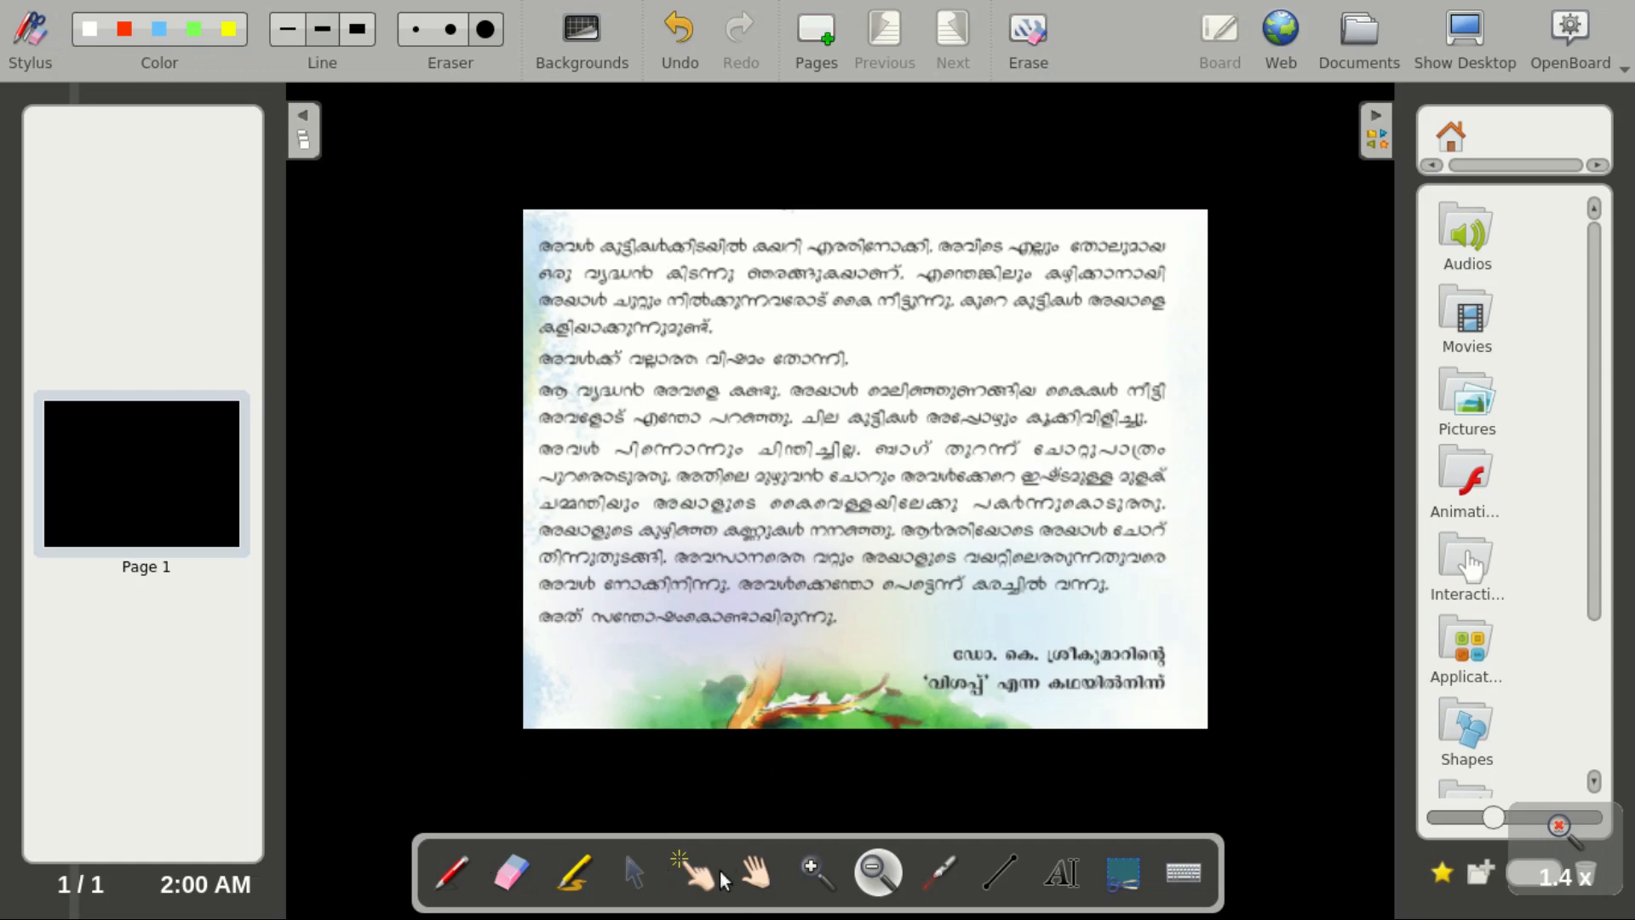
Step: Point along the passage with the laser pointer, and highlight its first sentence and its second paragraph in yellow
{"action": "left_click", "coordinate": [945, 872]}
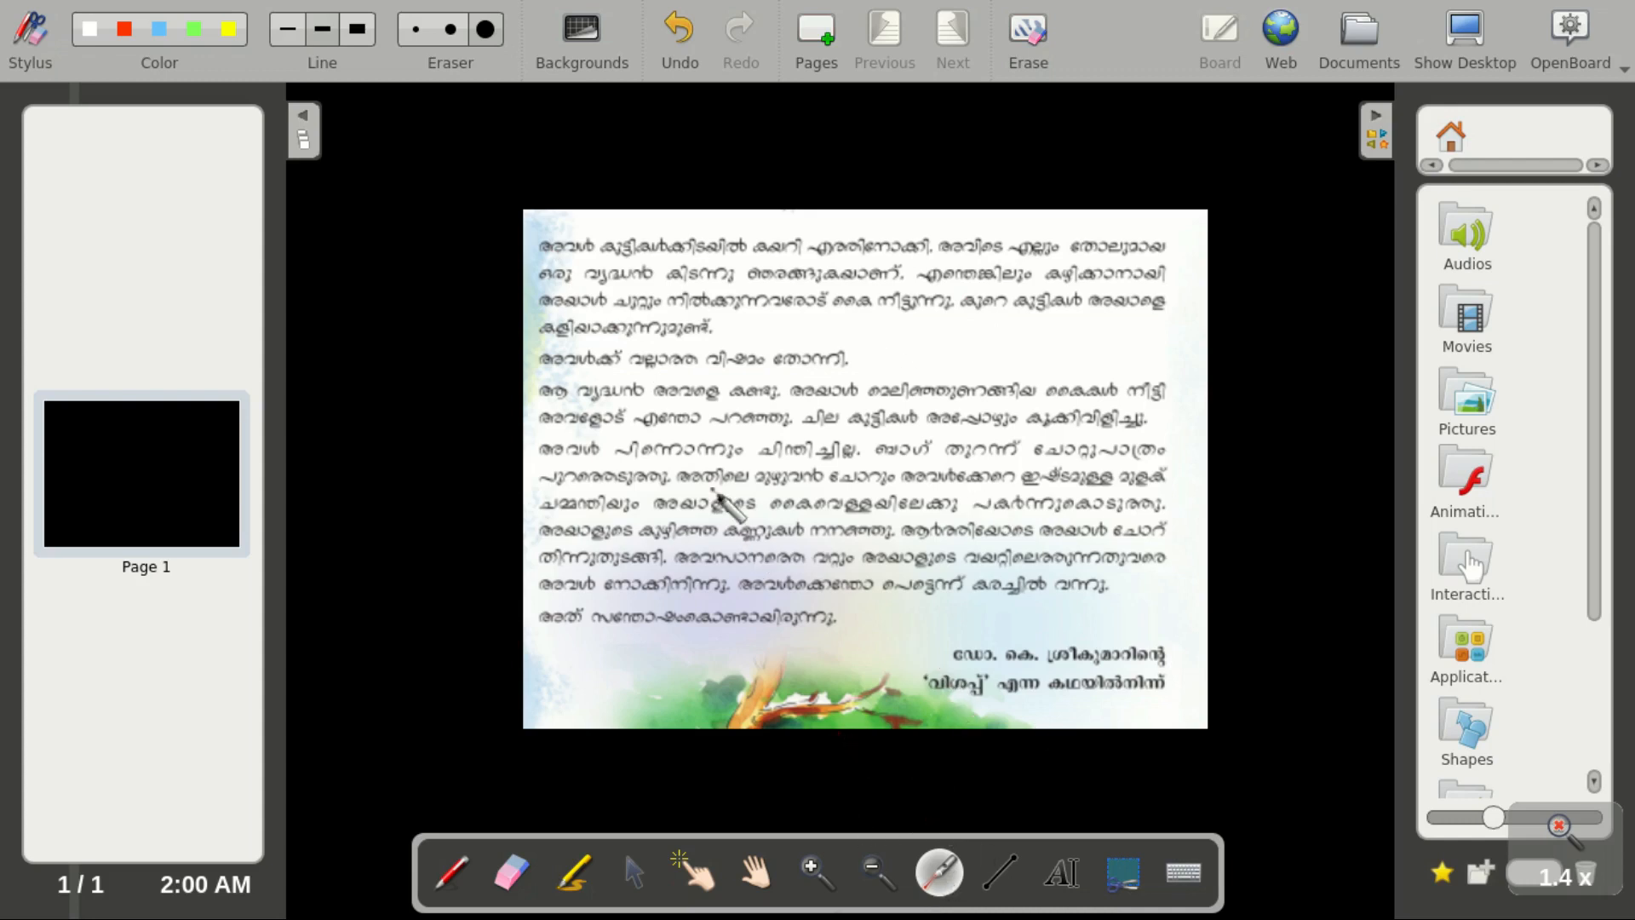
{"action": "mouse_move", "coordinate": [551, 266]}
{"action": "left_mouse_down"}
{"action": "mouse_move", "coordinate": [979, 263]}
{"action": "mouse_move", "coordinate": [1116, 244]}
{"action": "mouse_move", "coordinate": [588, 277]}
{"action": "mouse_move", "coordinate": [740, 299]}
{"action": "mouse_move", "coordinate": [1127, 303]}
{"action": "left_mouse_up"}
{"action": "left_click", "coordinate": [581, 872]}
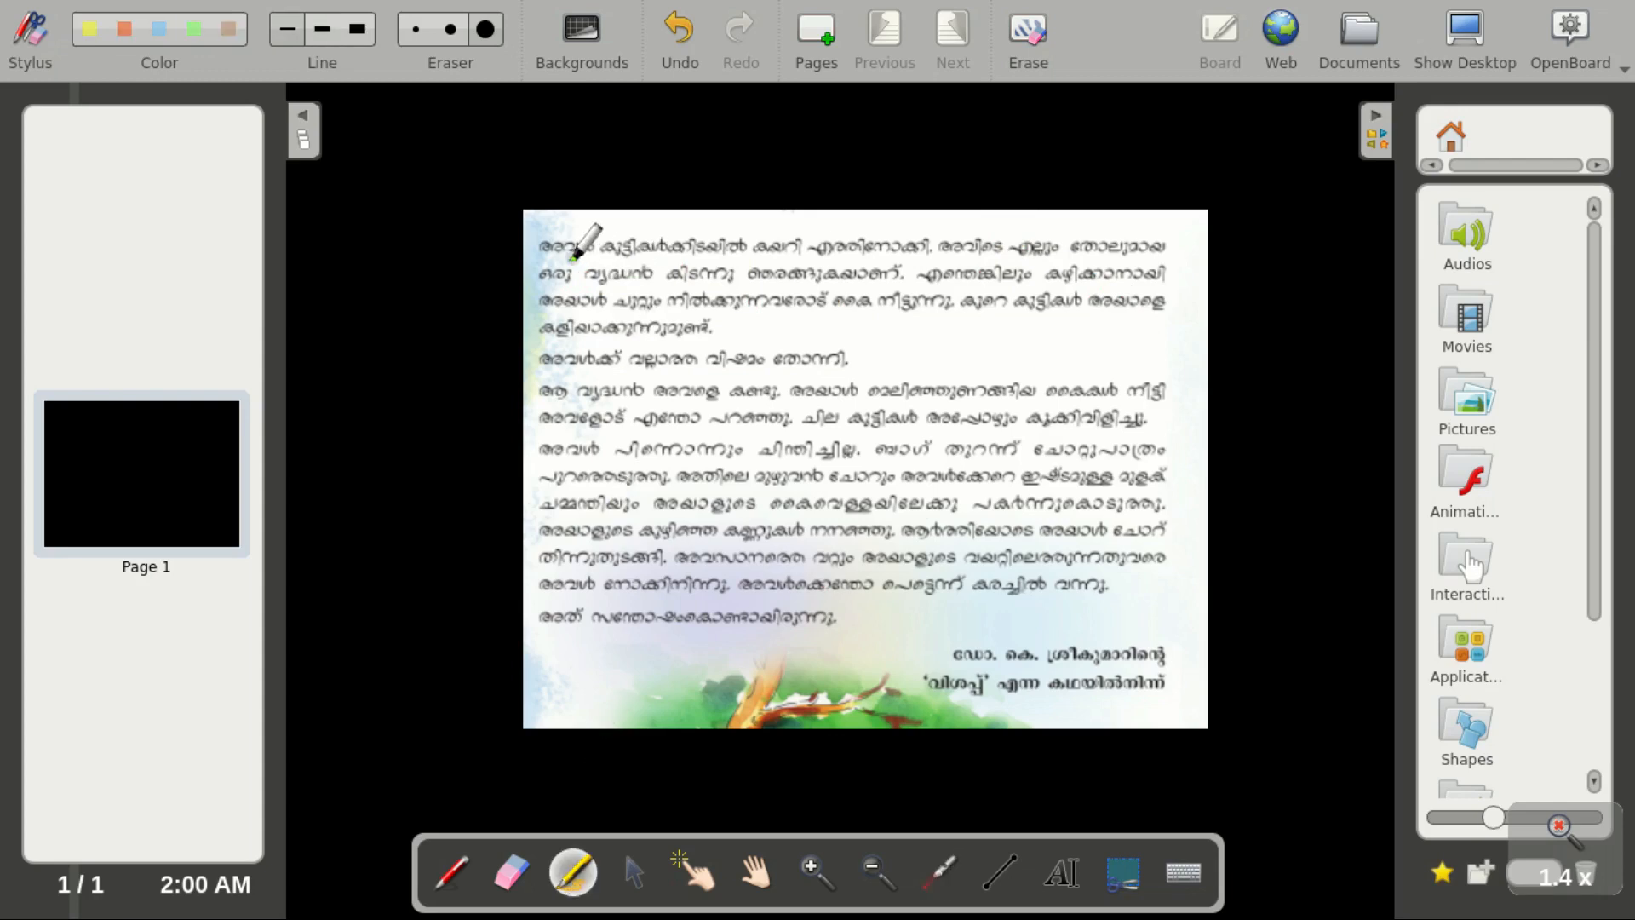
{"action": "left_click_drag", "start_coordinate": [552, 262], "coordinate": [928, 271]}
{"action": "left_click", "coordinate": [567, 375]}
{"action": "left_click_drag", "start_coordinate": [566, 376], "coordinate": [856, 374]}
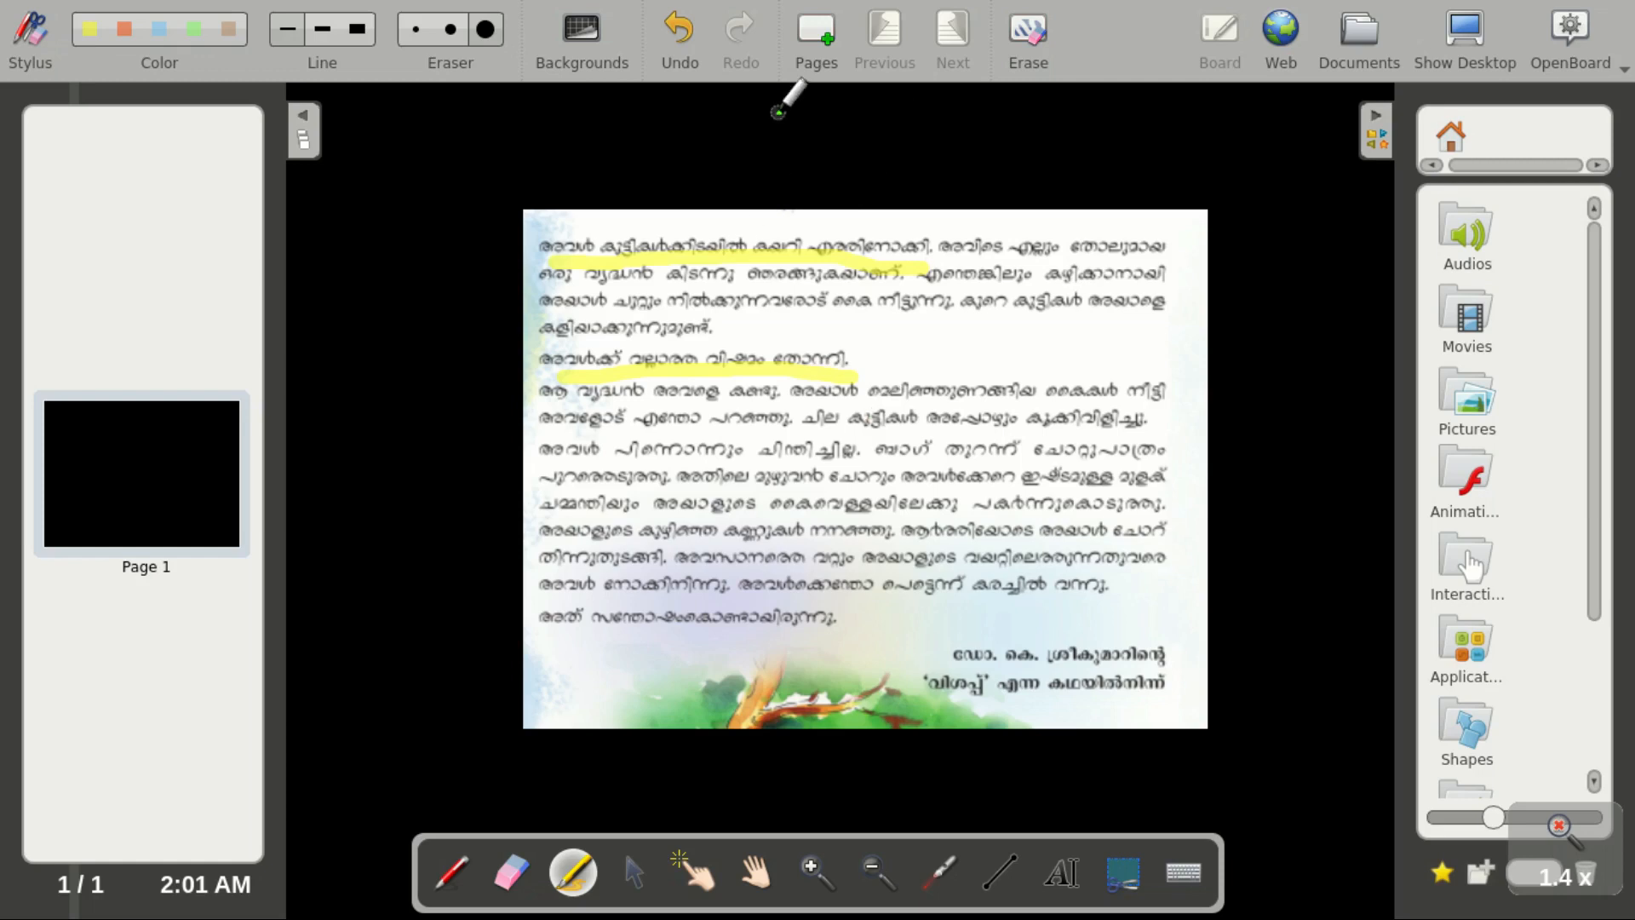
Step: Erase both yellow highlights from the passage with the large eraser
{"action": "left_click", "coordinate": [484, 36]}
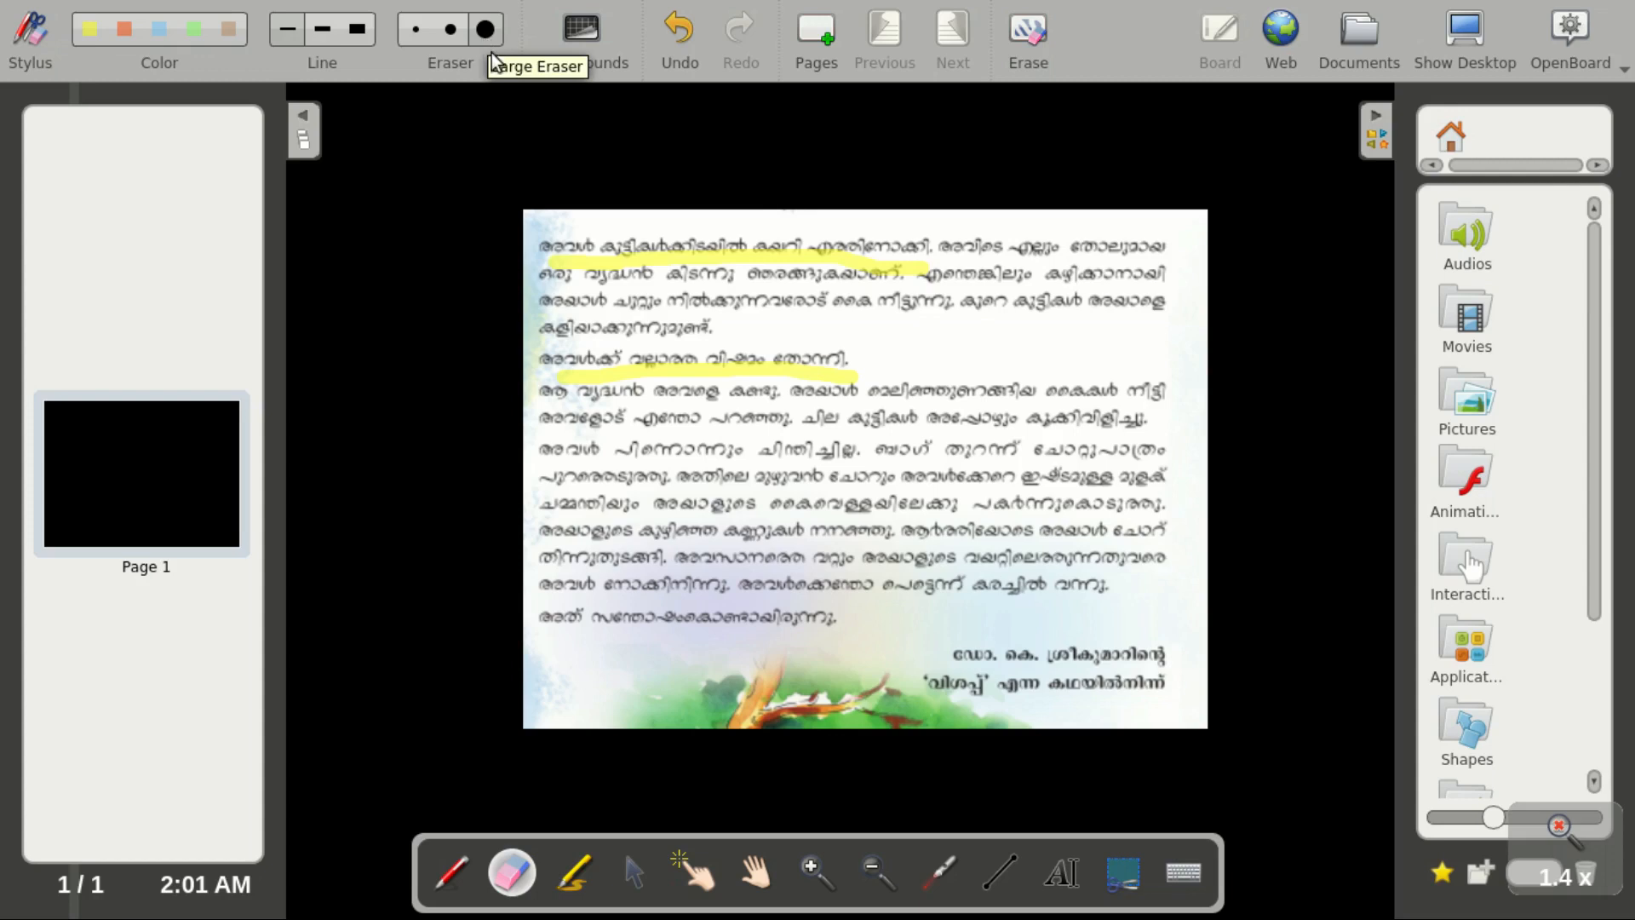
{"action": "mouse_move", "coordinate": [667, 570]}
{"action": "left_mouse_down"}
{"action": "mouse_move", "coordinate": [593, 378]}
{"action": "mouse_move", "coordinate": [730, 365]}
{"action": "mouse_move", "coordinate": [694, 389]}
{"action": "mouse_move", "coordinate": [972, 301]}
{"action": "mouse_move", "coordinate": [783, 253]}
{"action": "mouse_move", "coordinate": [641, 360]}
{"action": "mouse_move", "coordinate": [728, 372]}
{"action": "left_mouse_up"}
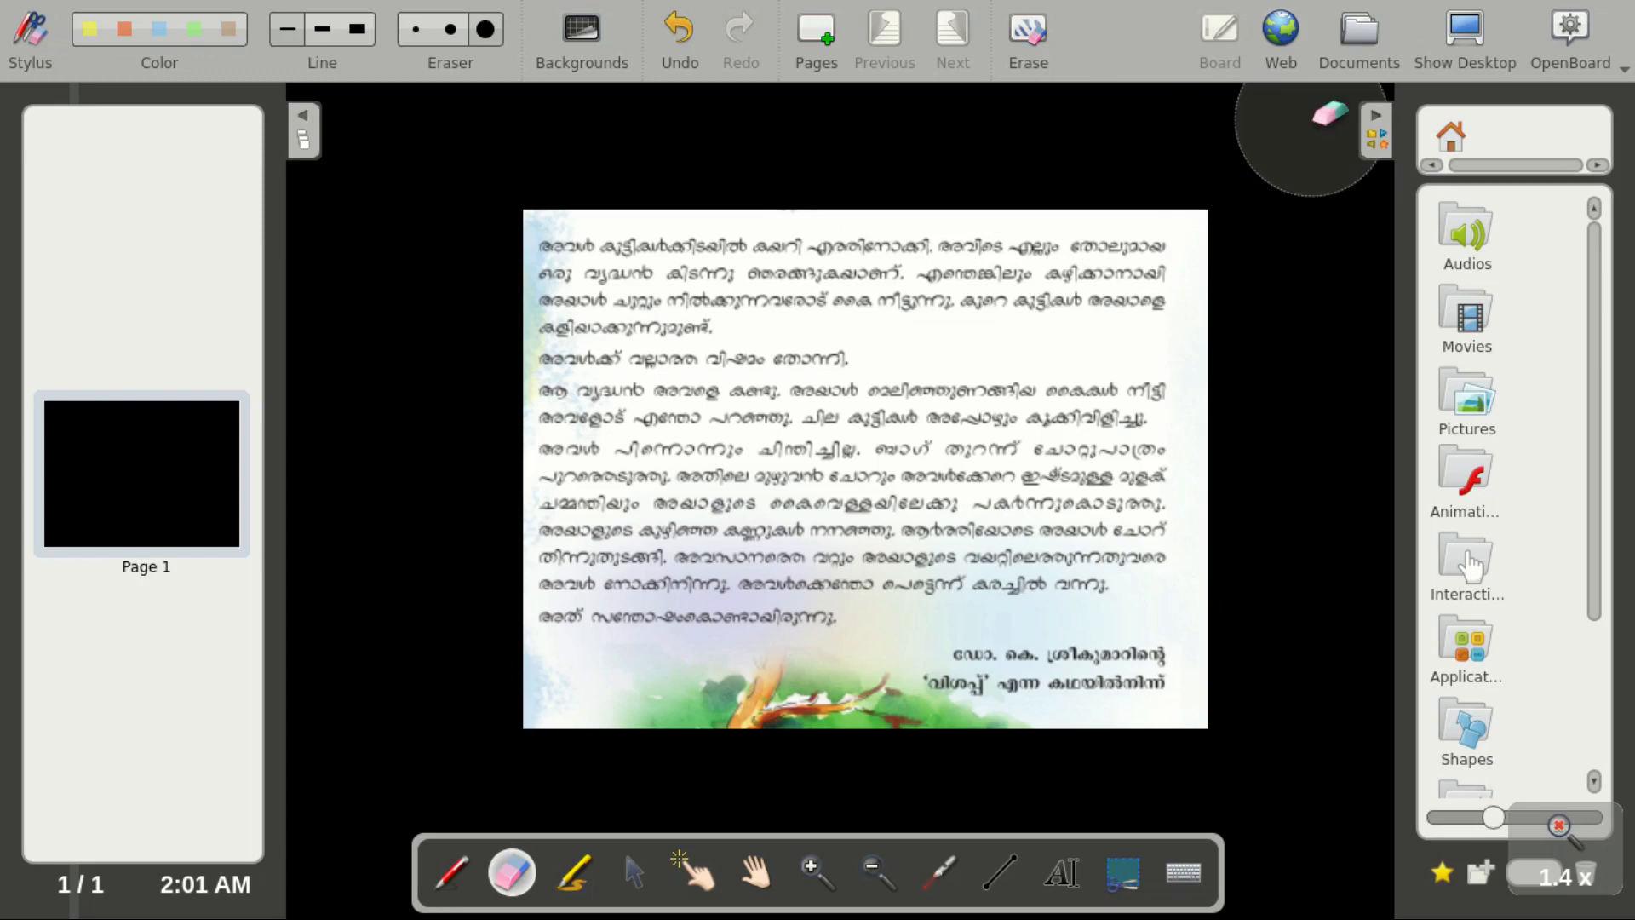
Step: Capture the poem's title and upper verses from page 8 of KeralaPadavali(std4).pdf and add the capture to a new board page
{"action": "left_click", "coordinate": [1459, 36]}
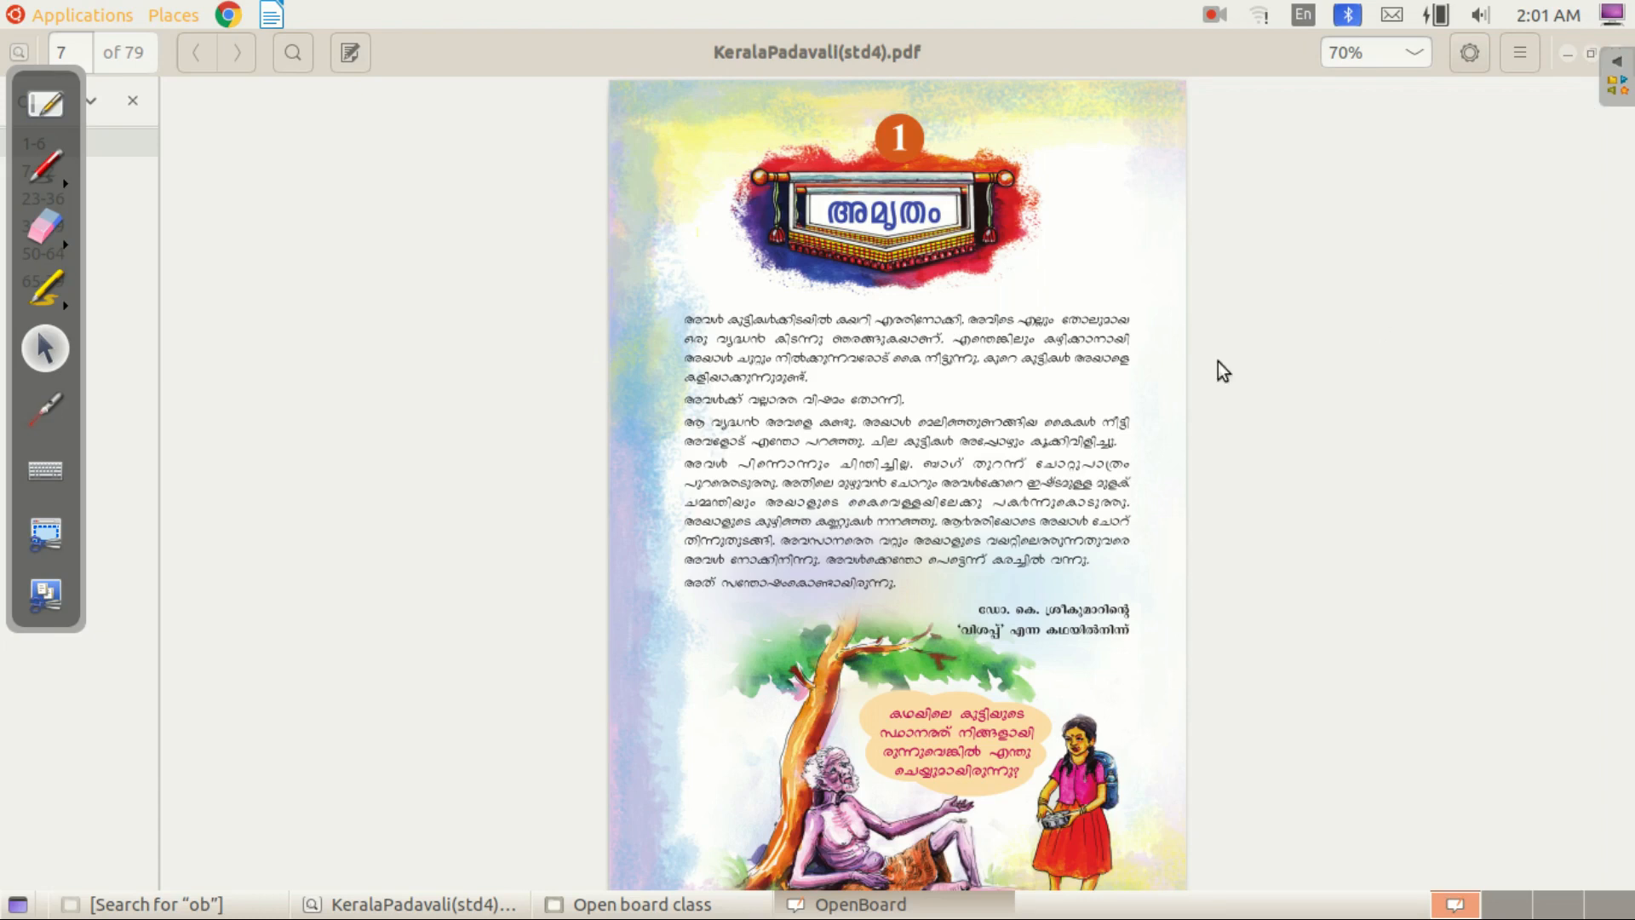
{"action": "left_click", "coordinate": [1208, 591]}
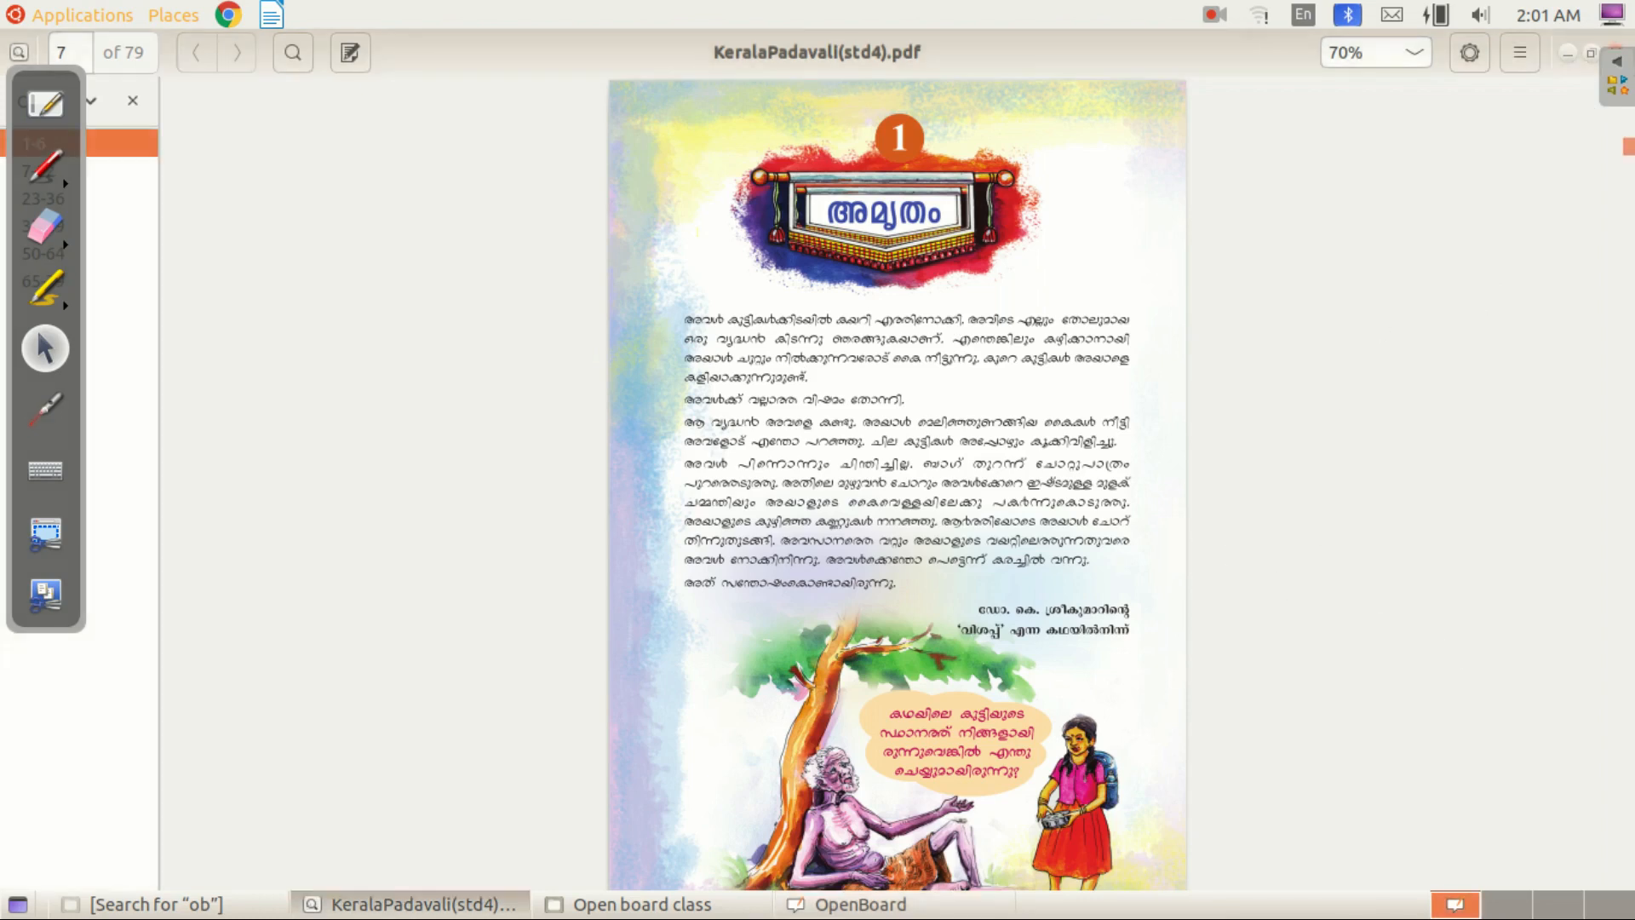
{"action": "scroll", "coordinate": [1208, 591], "scroll_direction": "down", "scroll_amount": 10}
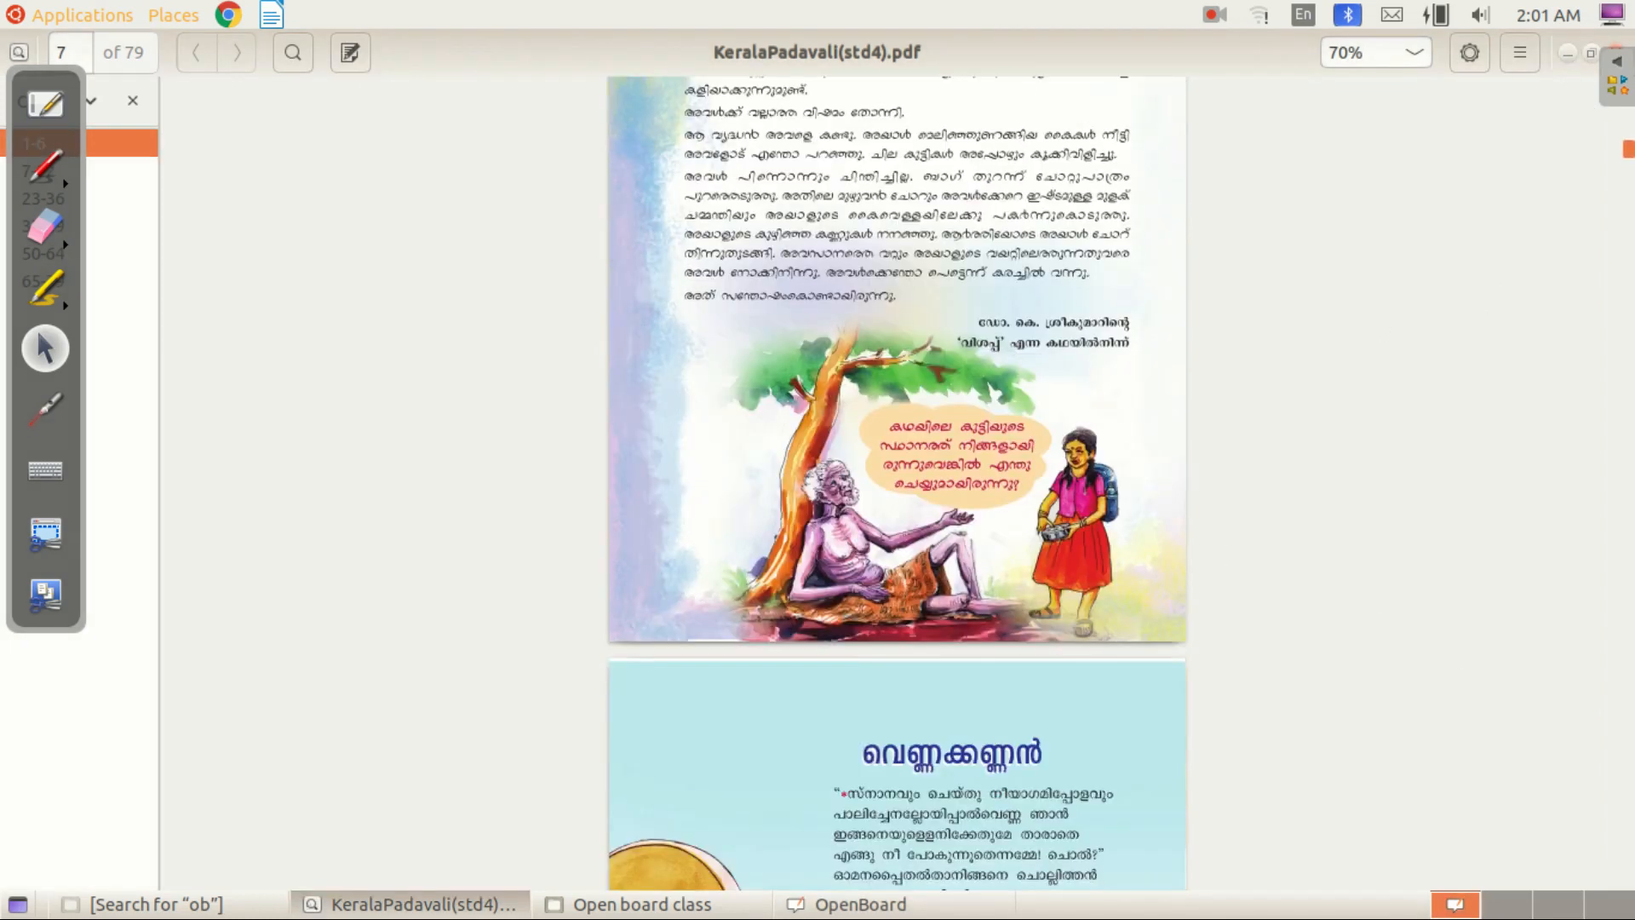
{"action": "left_click_drag", "start_coordinate": [1634, 155], "coordinate": [1633, 294]}
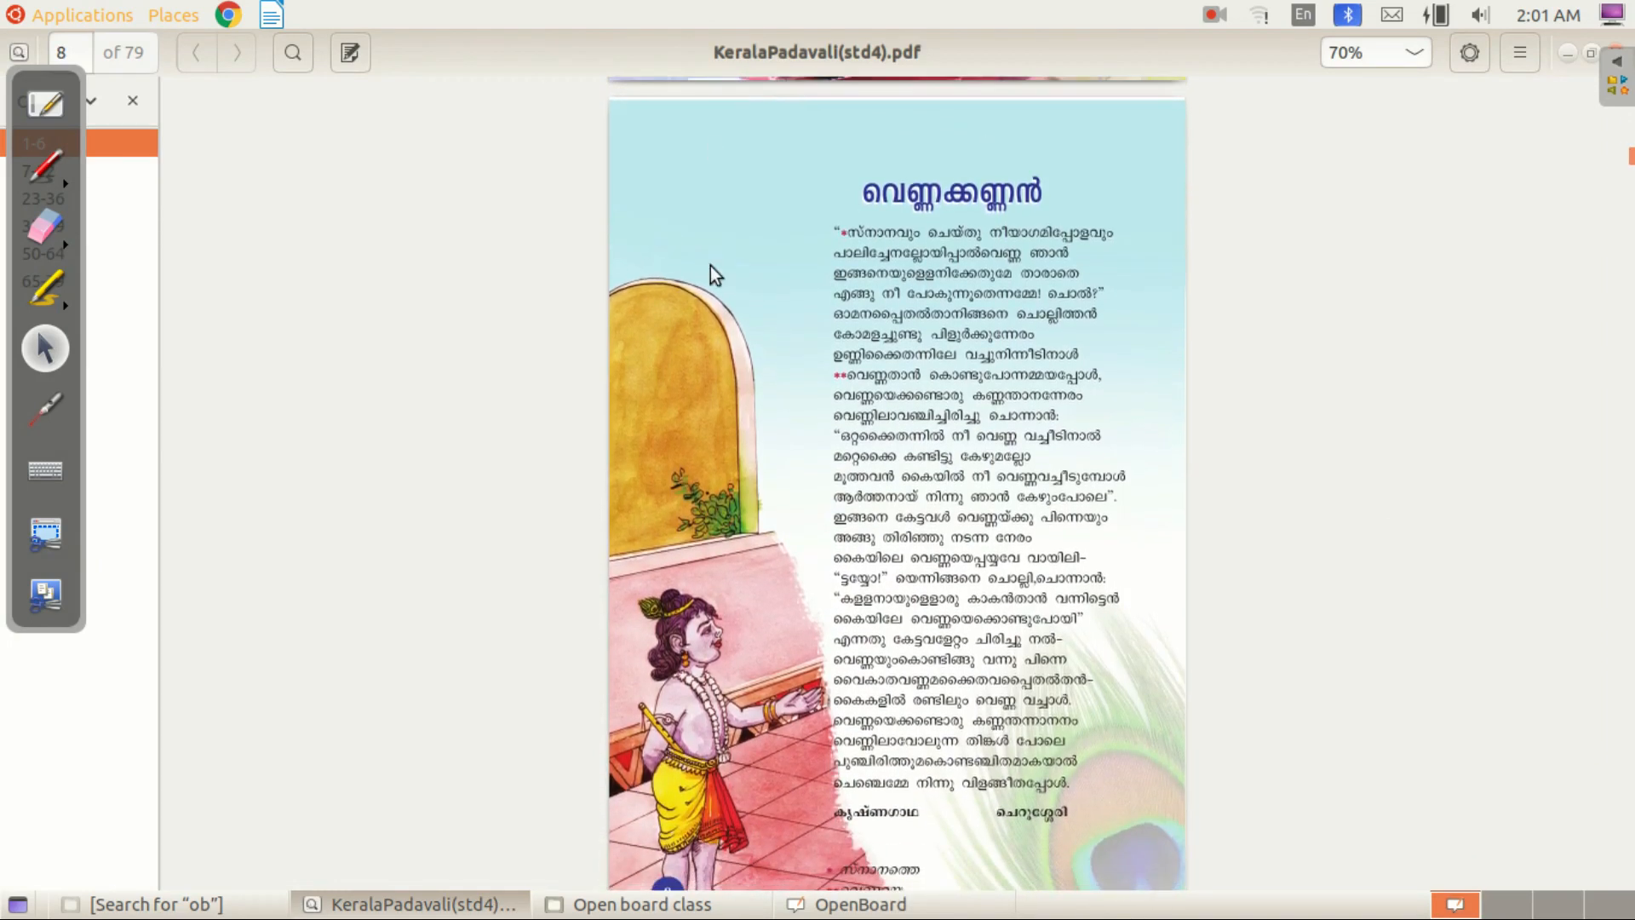
{"action": "left_click", "coordinate": [48, 533]}
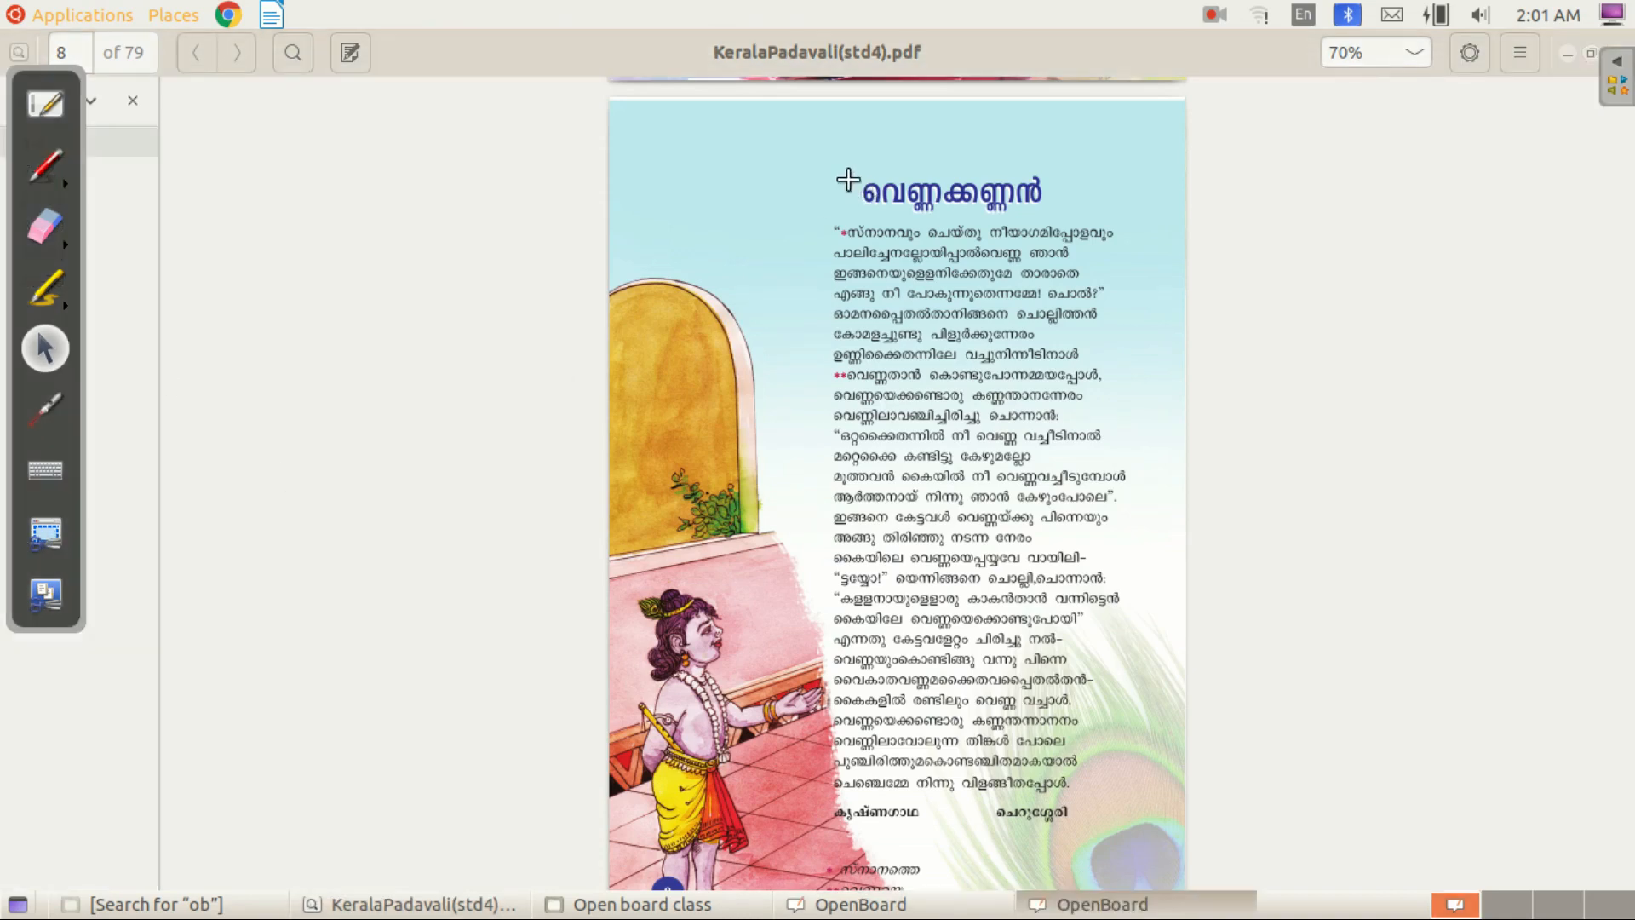
{"action": "left_click_drag", "start_coordinate": [811, 158], "coordinate": [1163, 564]}
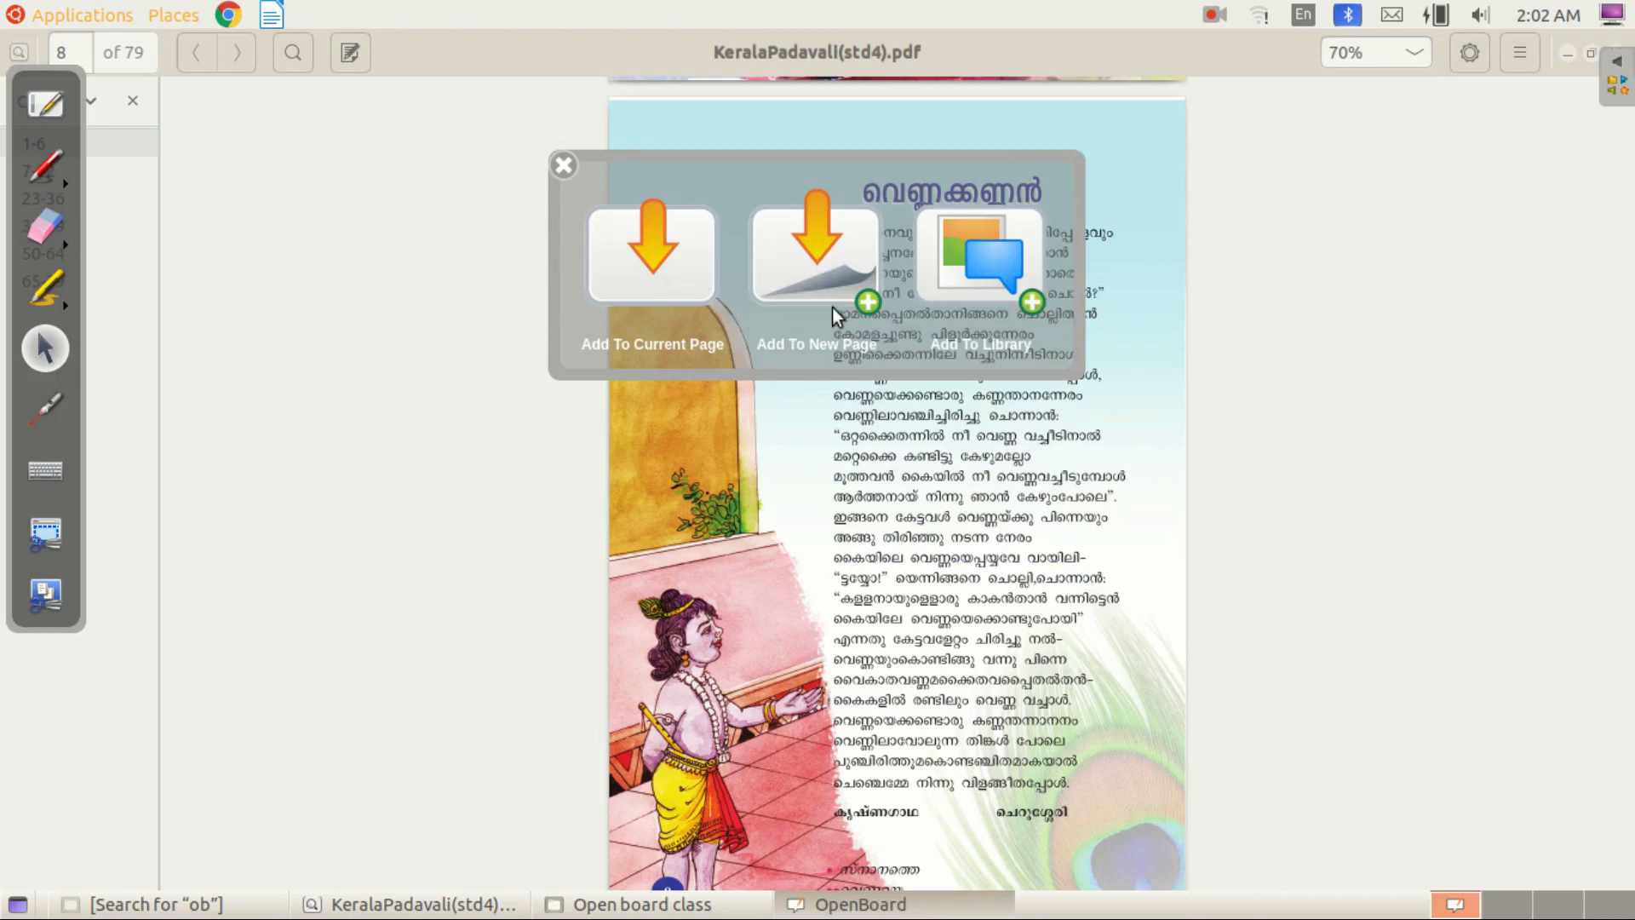
{"action": "left_click", "coordinate": [806, 241]}
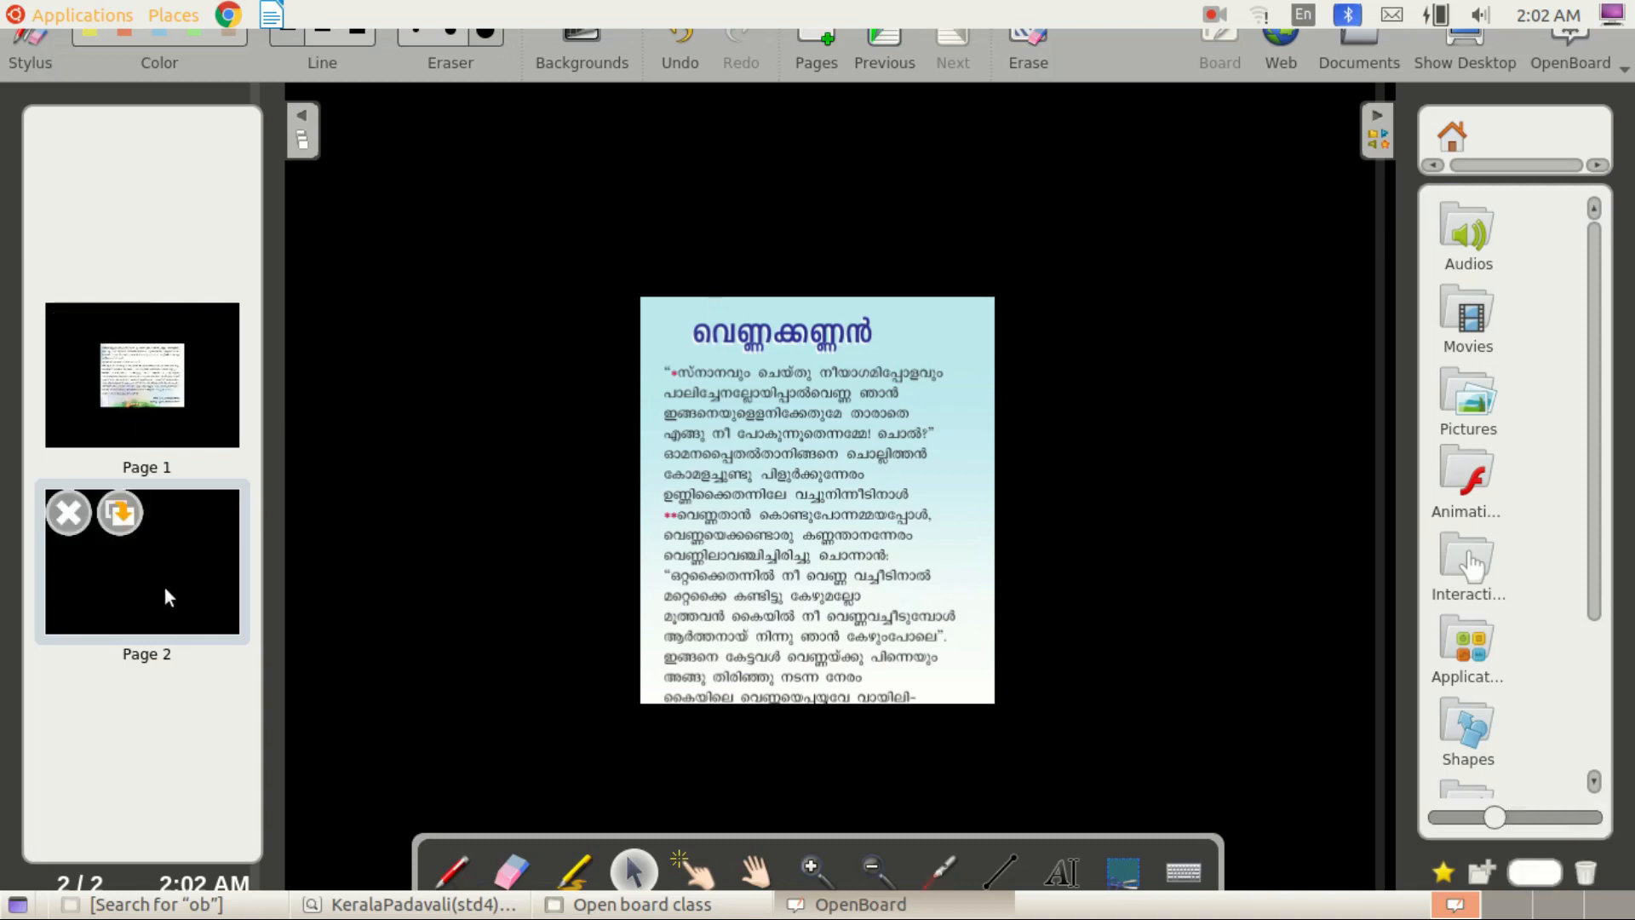
Step: Switch between board pages 1 and 2 to view the story passage and the poem
{"action": "left_click", "coordinate": [132, 371]}
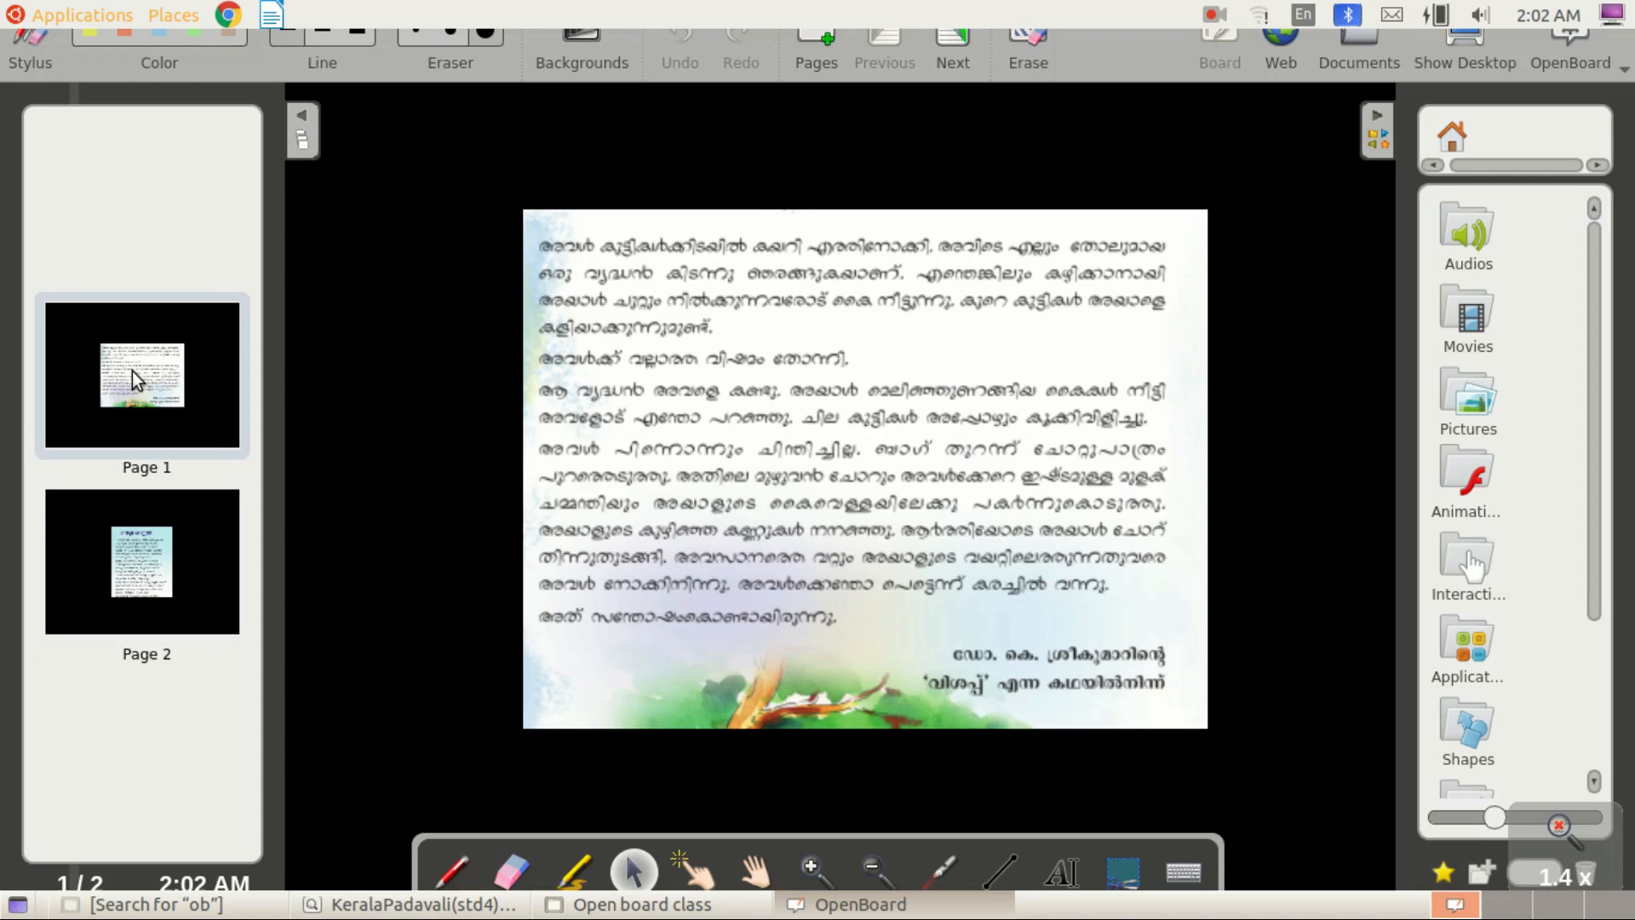
{"action": "left_click", "coordinate": [138, 567]}
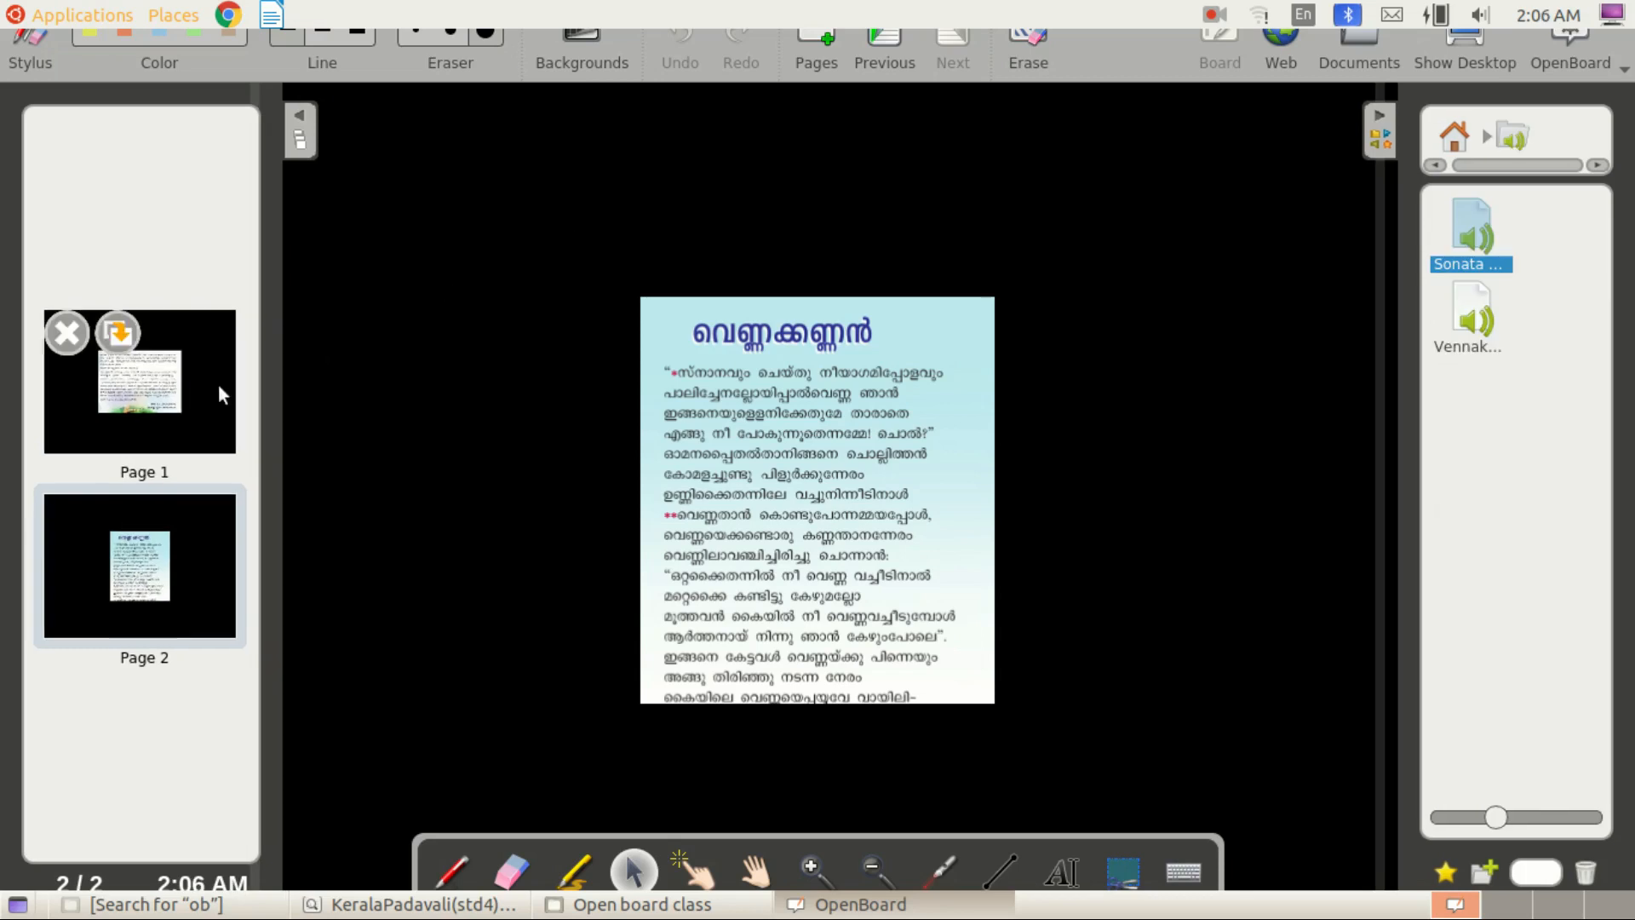
{"action": "left_click", "coordinate": [141, 387]}
{"action": "left_click", "coordinate": [143, 547]}
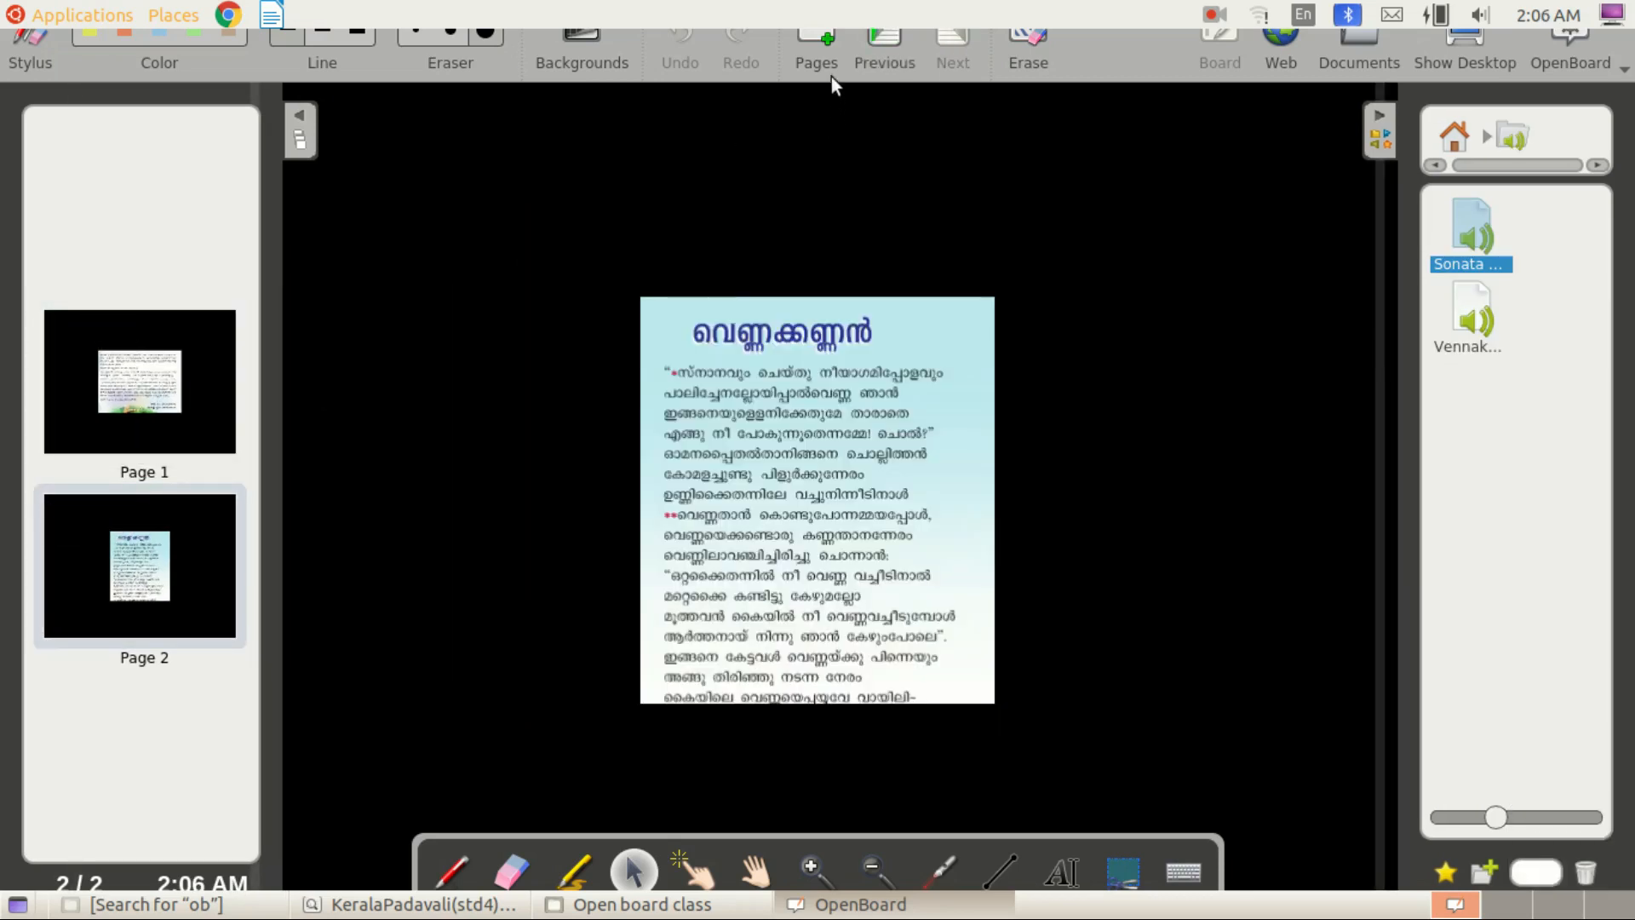
Step: Add a blank third page to the board and return the library to its top level
{"action": "left_click", "coordinate": [819, 34]}
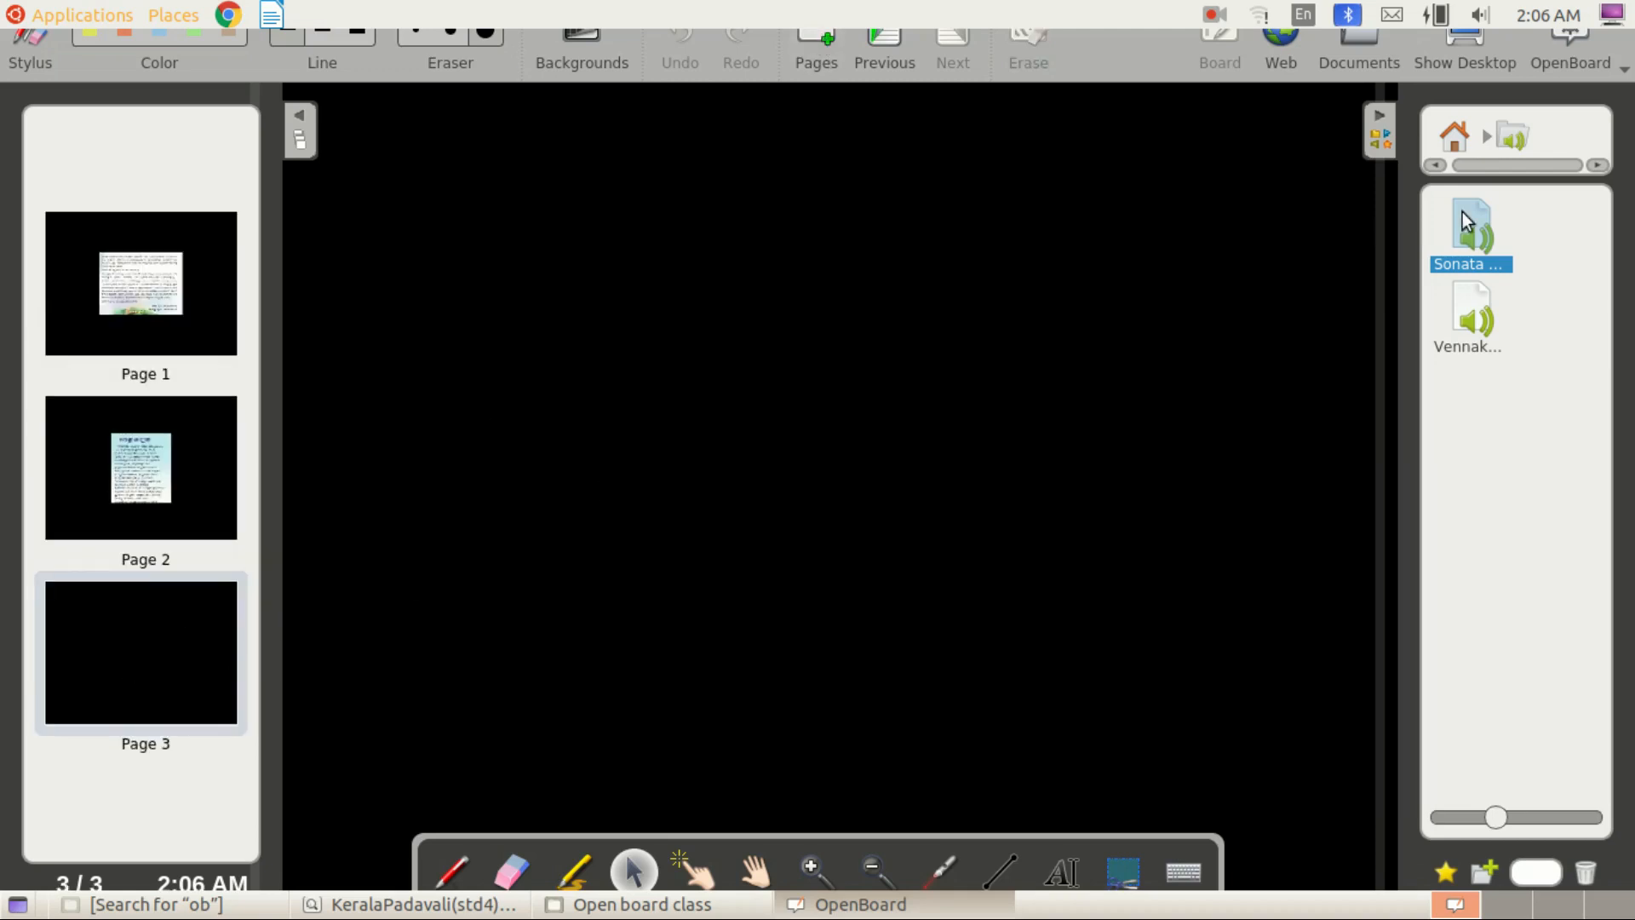
{"action": "left_click", "coordinate": [1456, 141]}
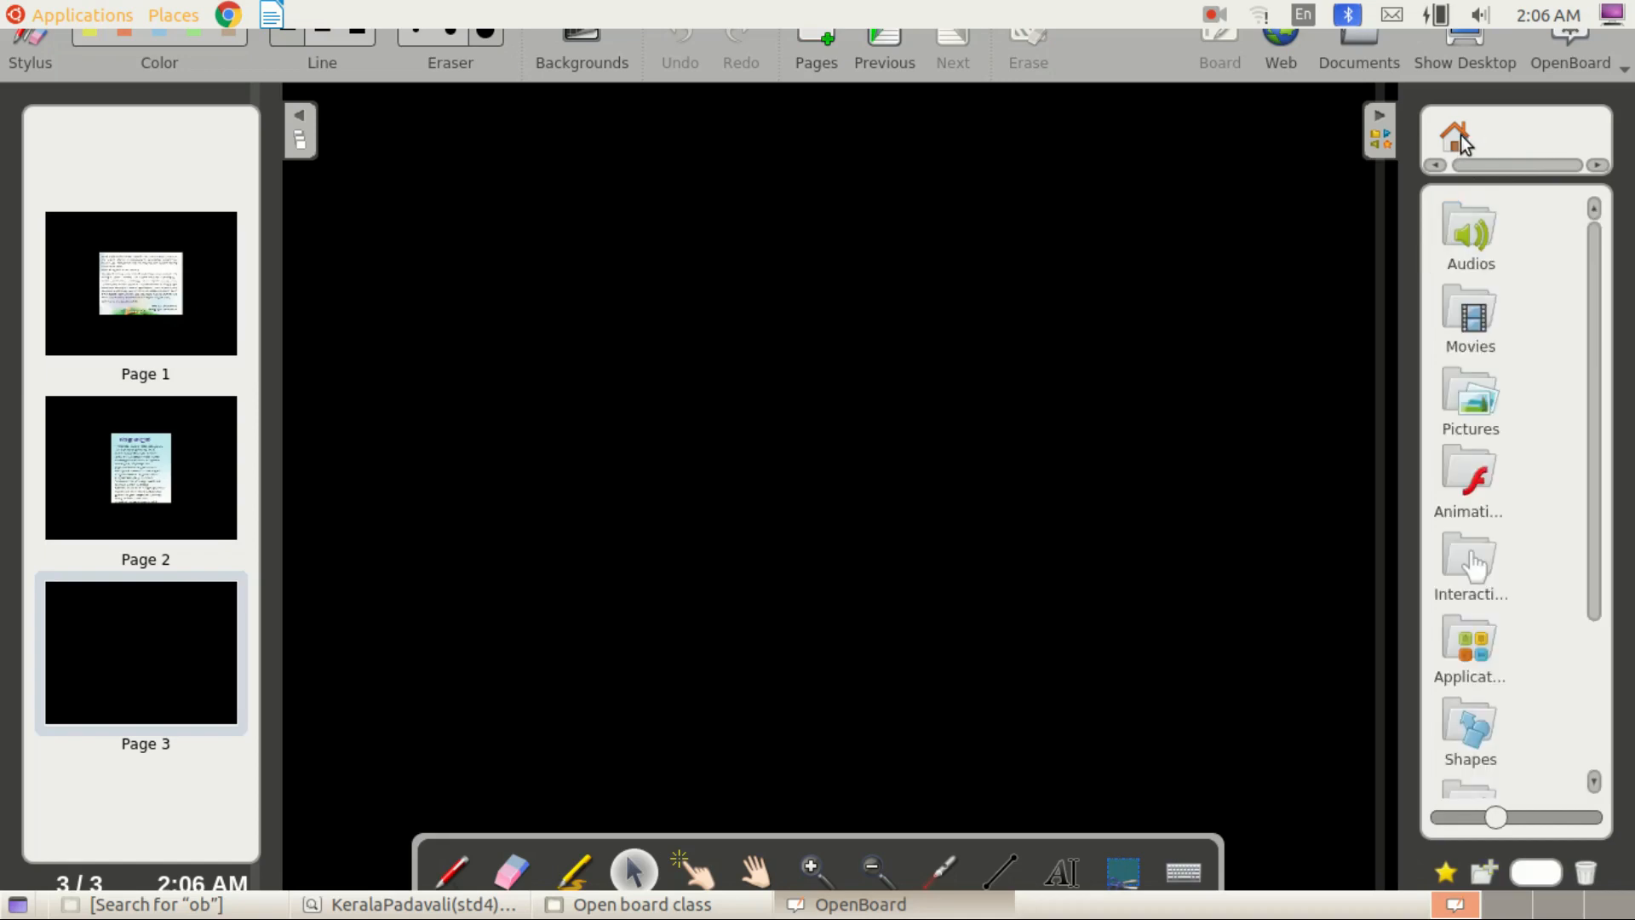
{"action": "mouse_move", "coordinate": [1597, 244]}
{"action": "left_mouse_down"}
{"action": "mouse_move", "coordinate": [1601, 298]}
{"action": "mouse_move", "coordinate": [1581, 252]}
{"action": "left_mouse_up"}
Step: Add the Vennak... clip from the library's Audios folder to page 2 and place its player beside the poem
{"action": "left_click", "coordinate": [176, 460]}
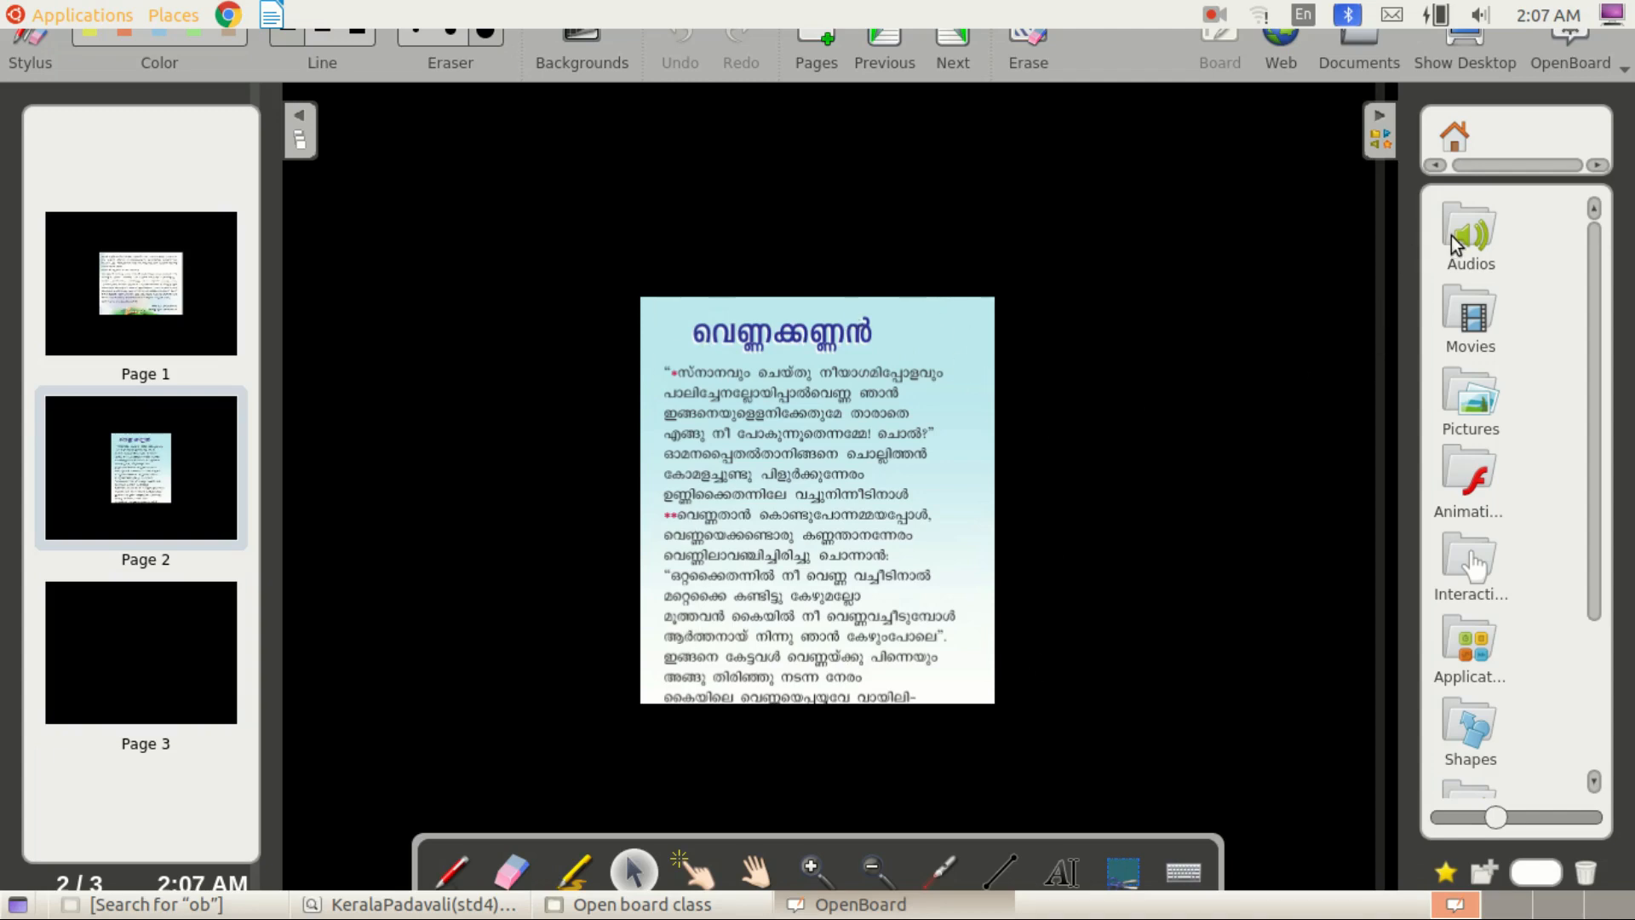
{"action": "left_click", "coordinate": [1474, 240]}
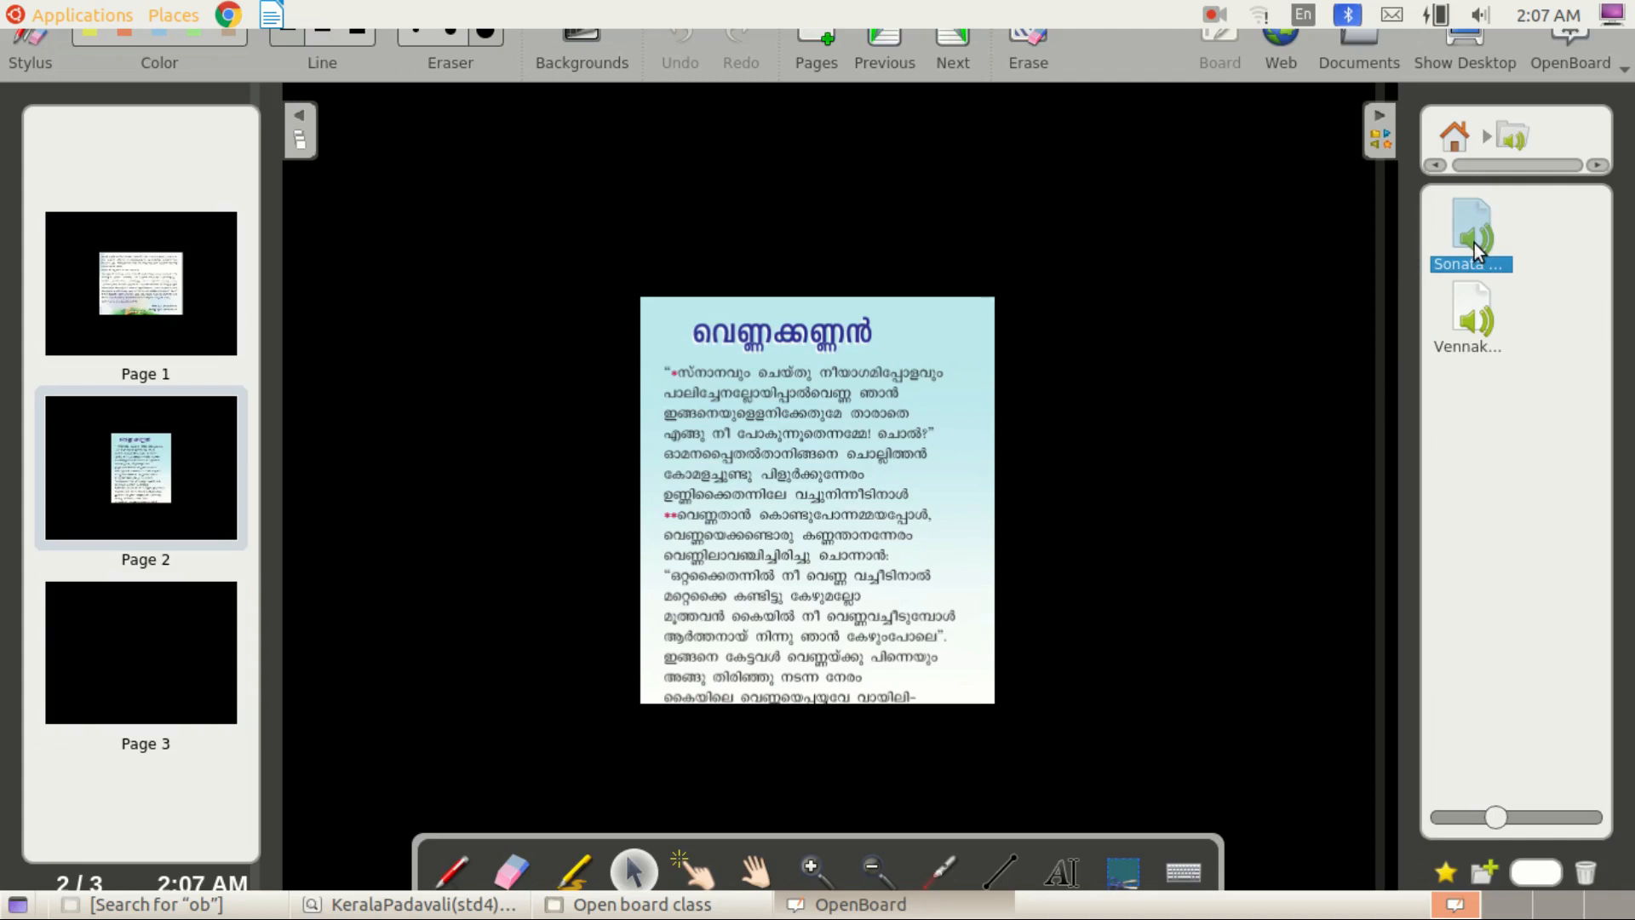
{"action": "left_click", "coordinate": [1473, 332]}
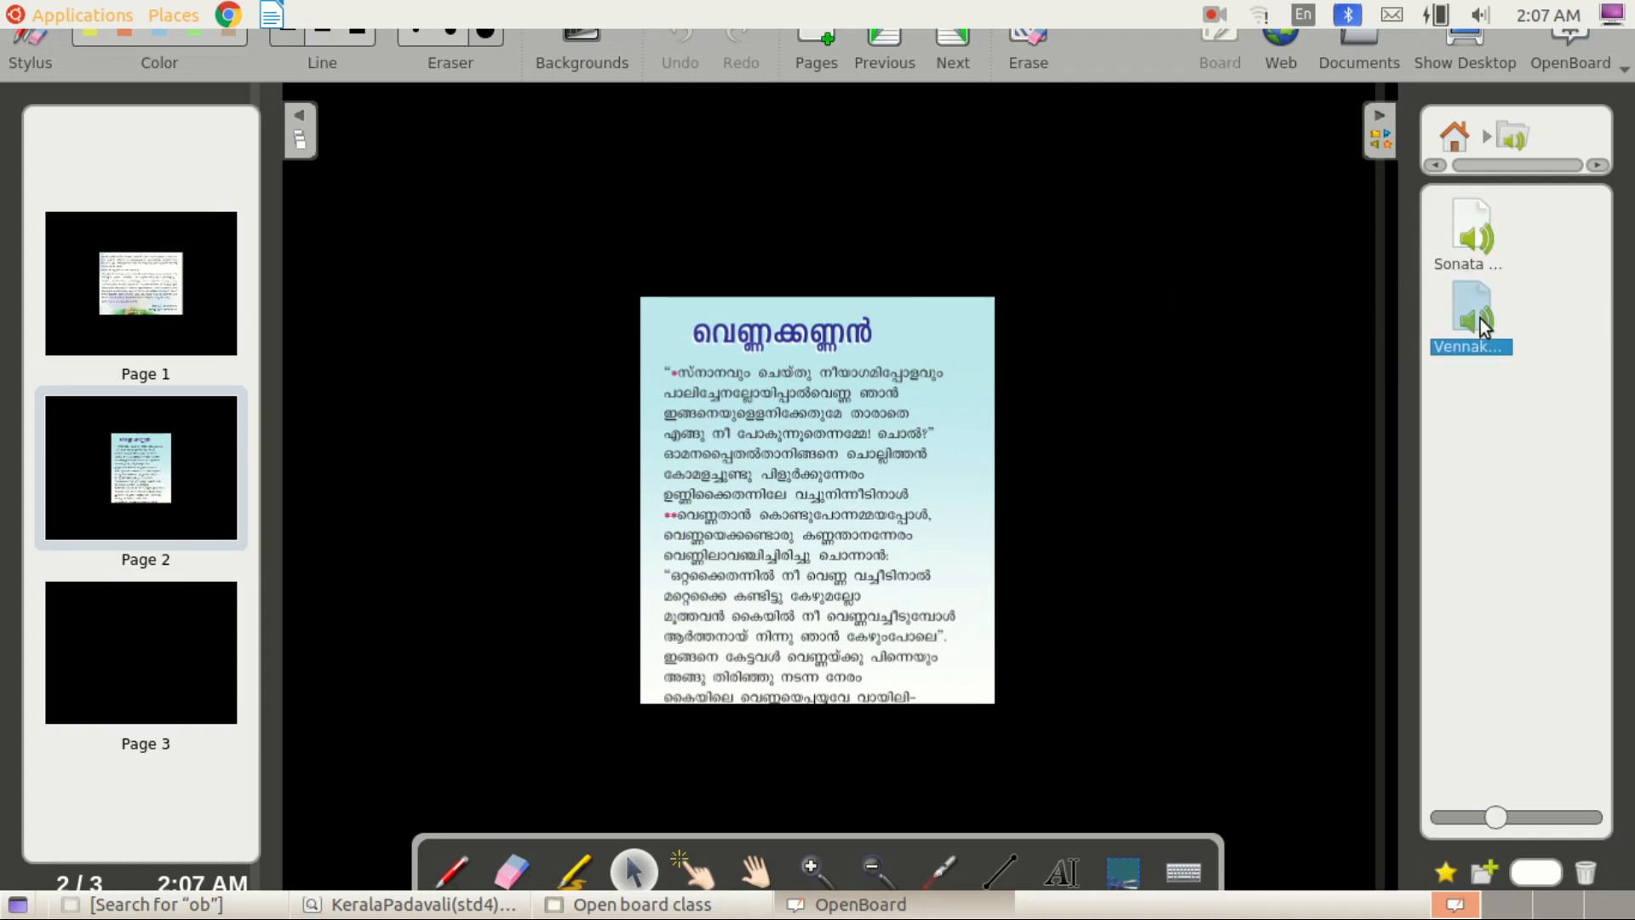
{"action": "left_click_drag", "start_coordinate": [1480, 319], "coordinate": [1139, 328]}
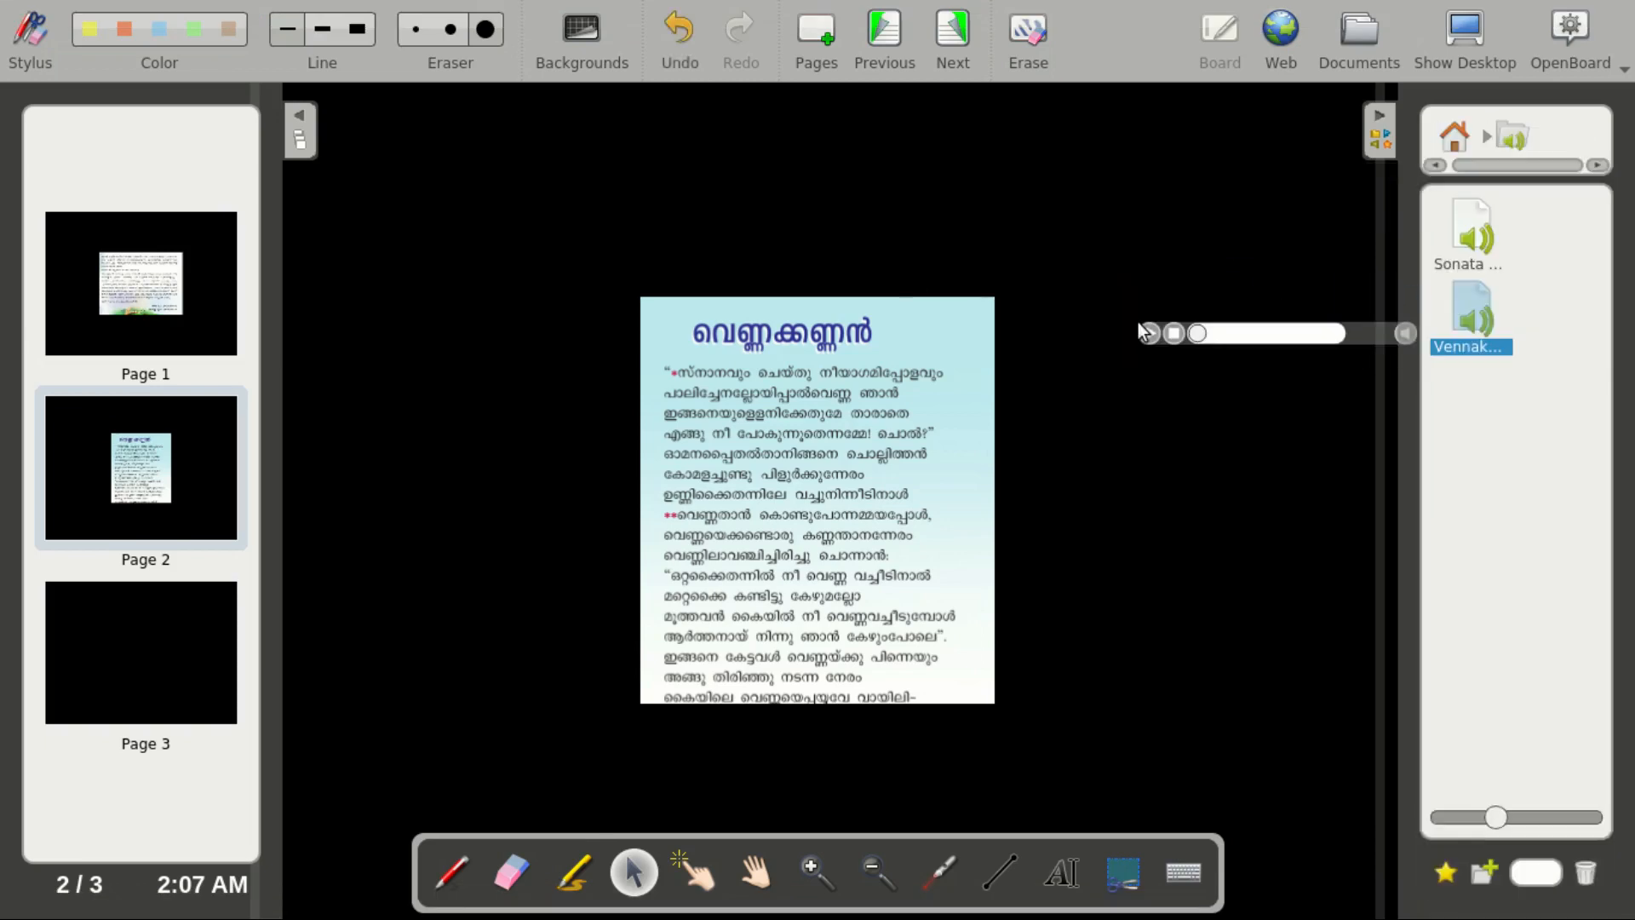
{"action": "left_click_drag", "start_coordinate": [1366, 334], "coordinate": [1284, 313]}
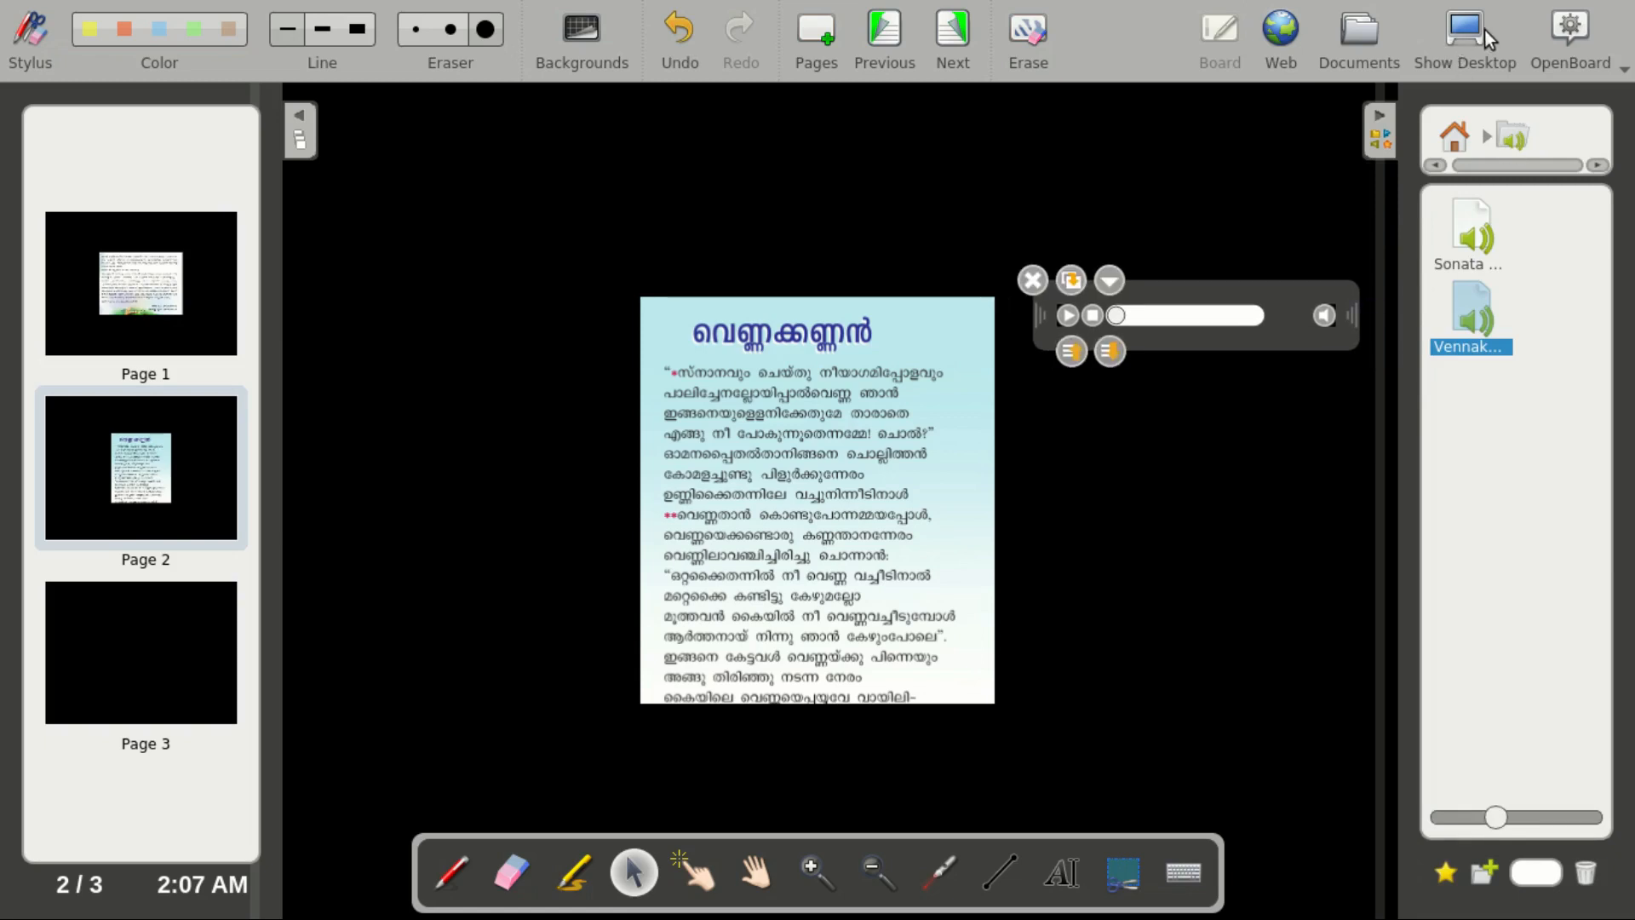
Step: Switch to the desktop, minimize the PDF and folder windows, show the library, and open the Open board class folder
{"action": "left_click", "coordinate": [1458, 45]}
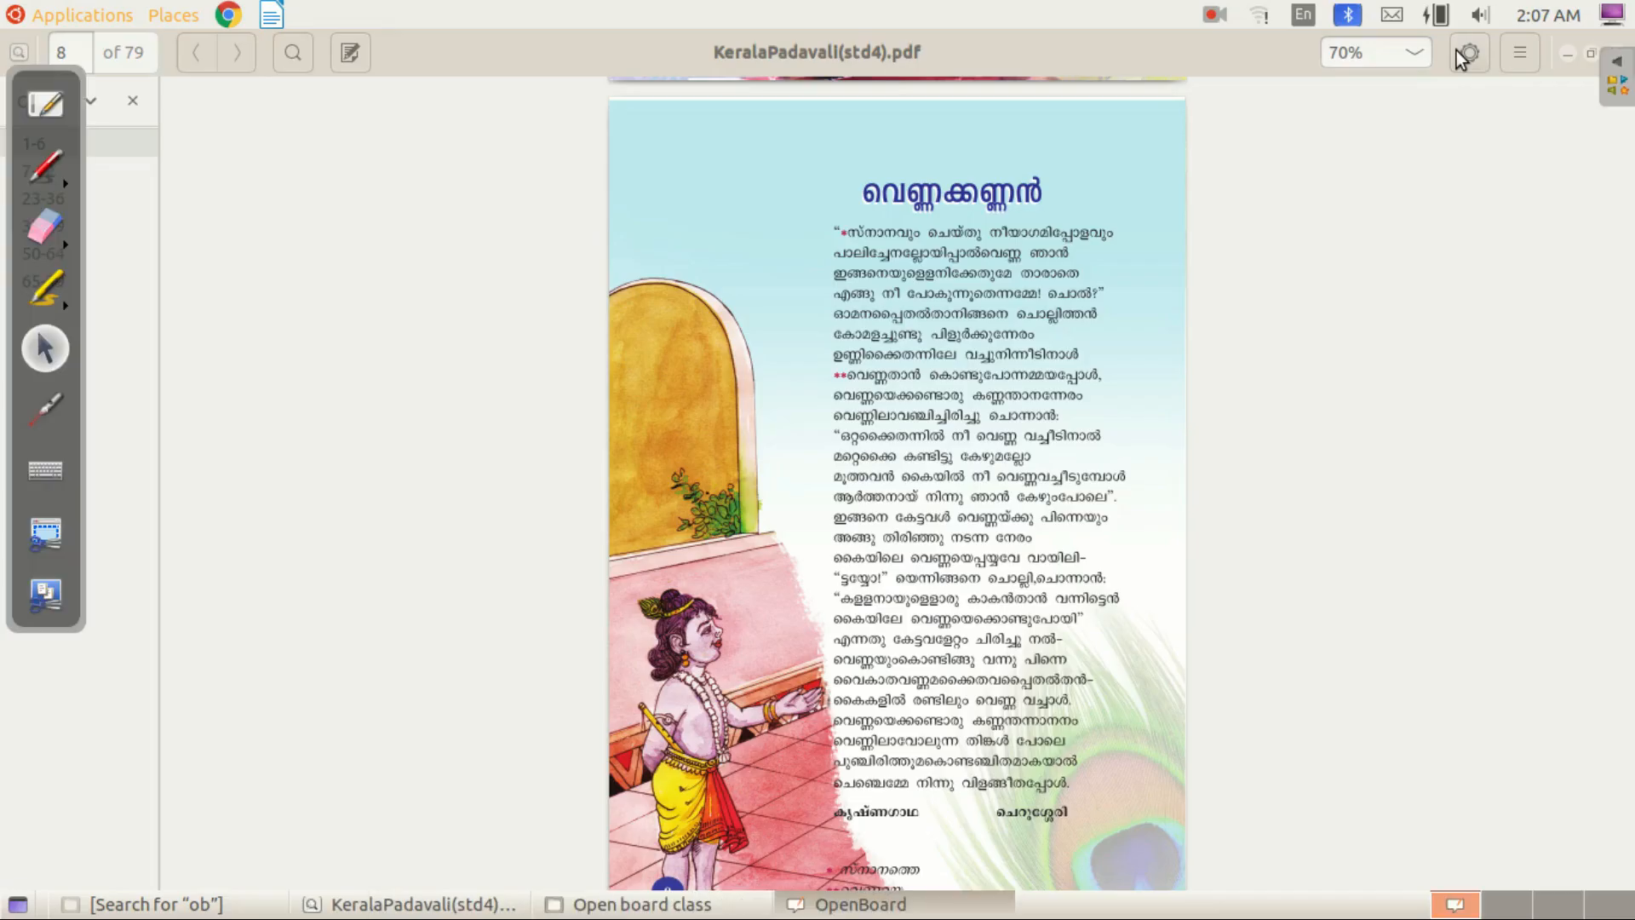
{"action": "left_click", "coordinate": [1566, 56]}
{"action": "left_click", "coordinate": [1566, 56]}
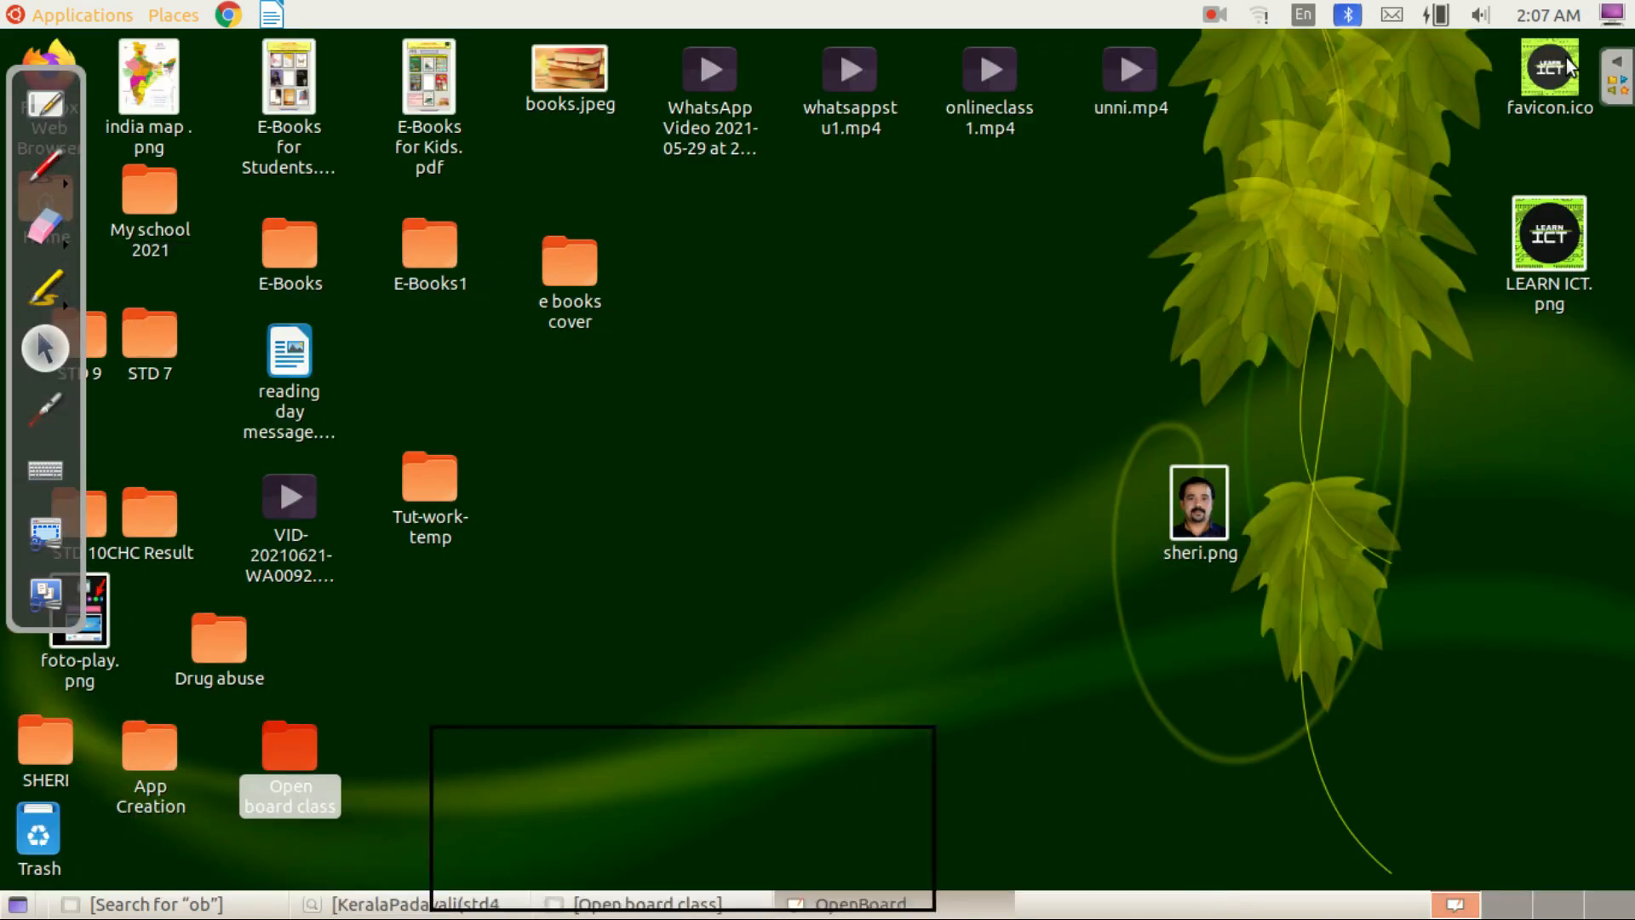
{"action": "left_click", "coordinate": [353, 745]}
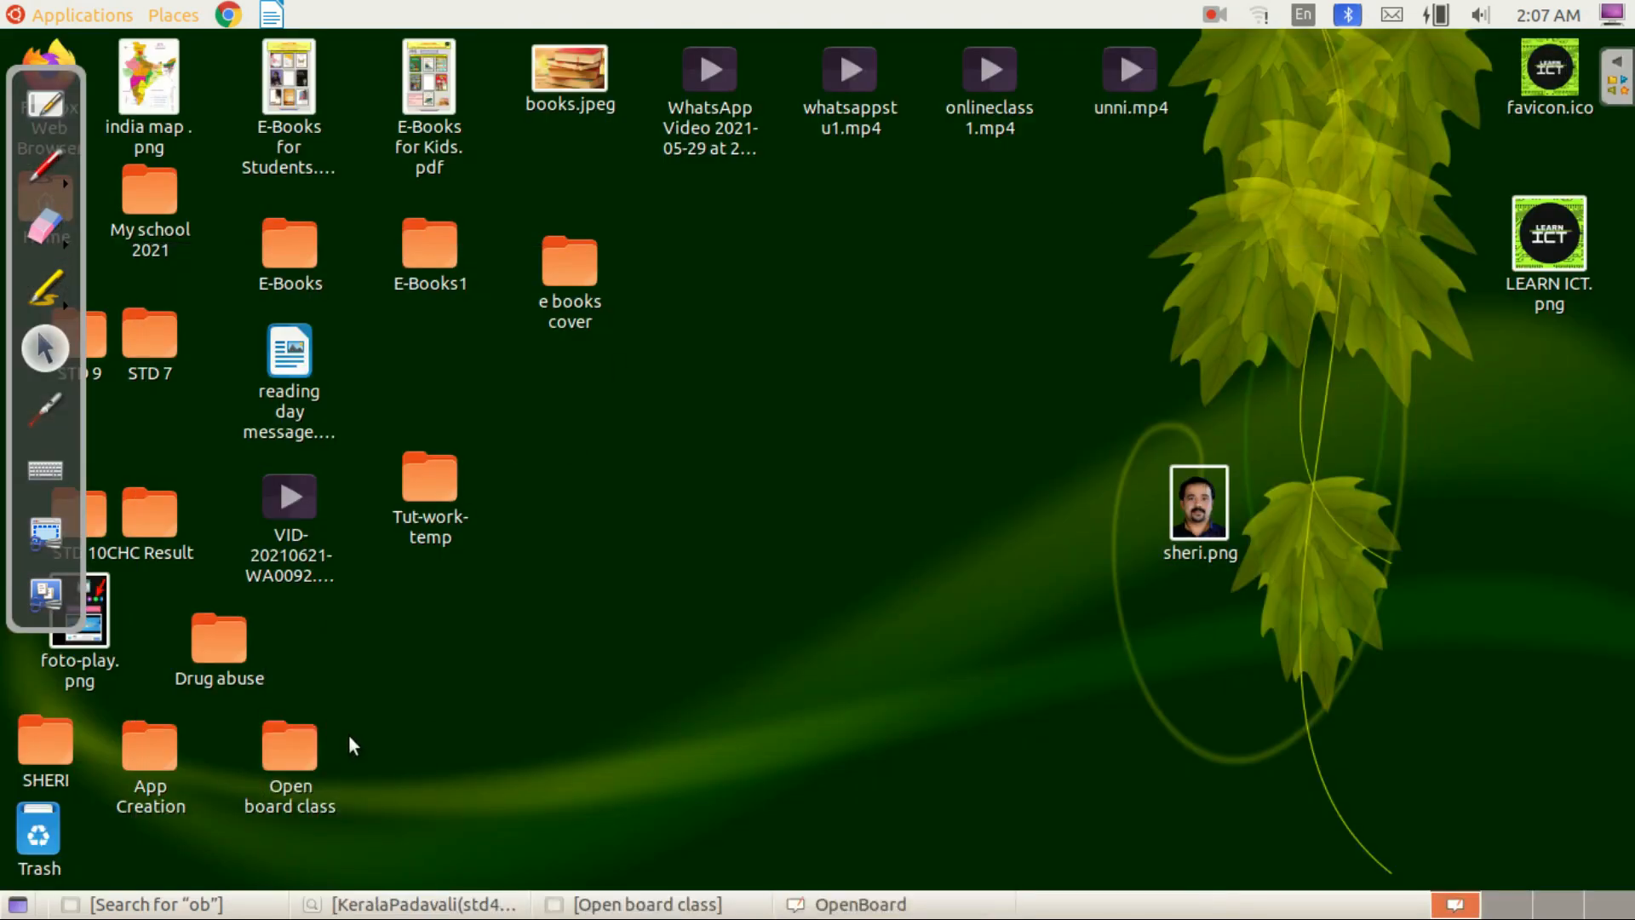
{"action": "left_click", "coordinate": [1615, 73]}
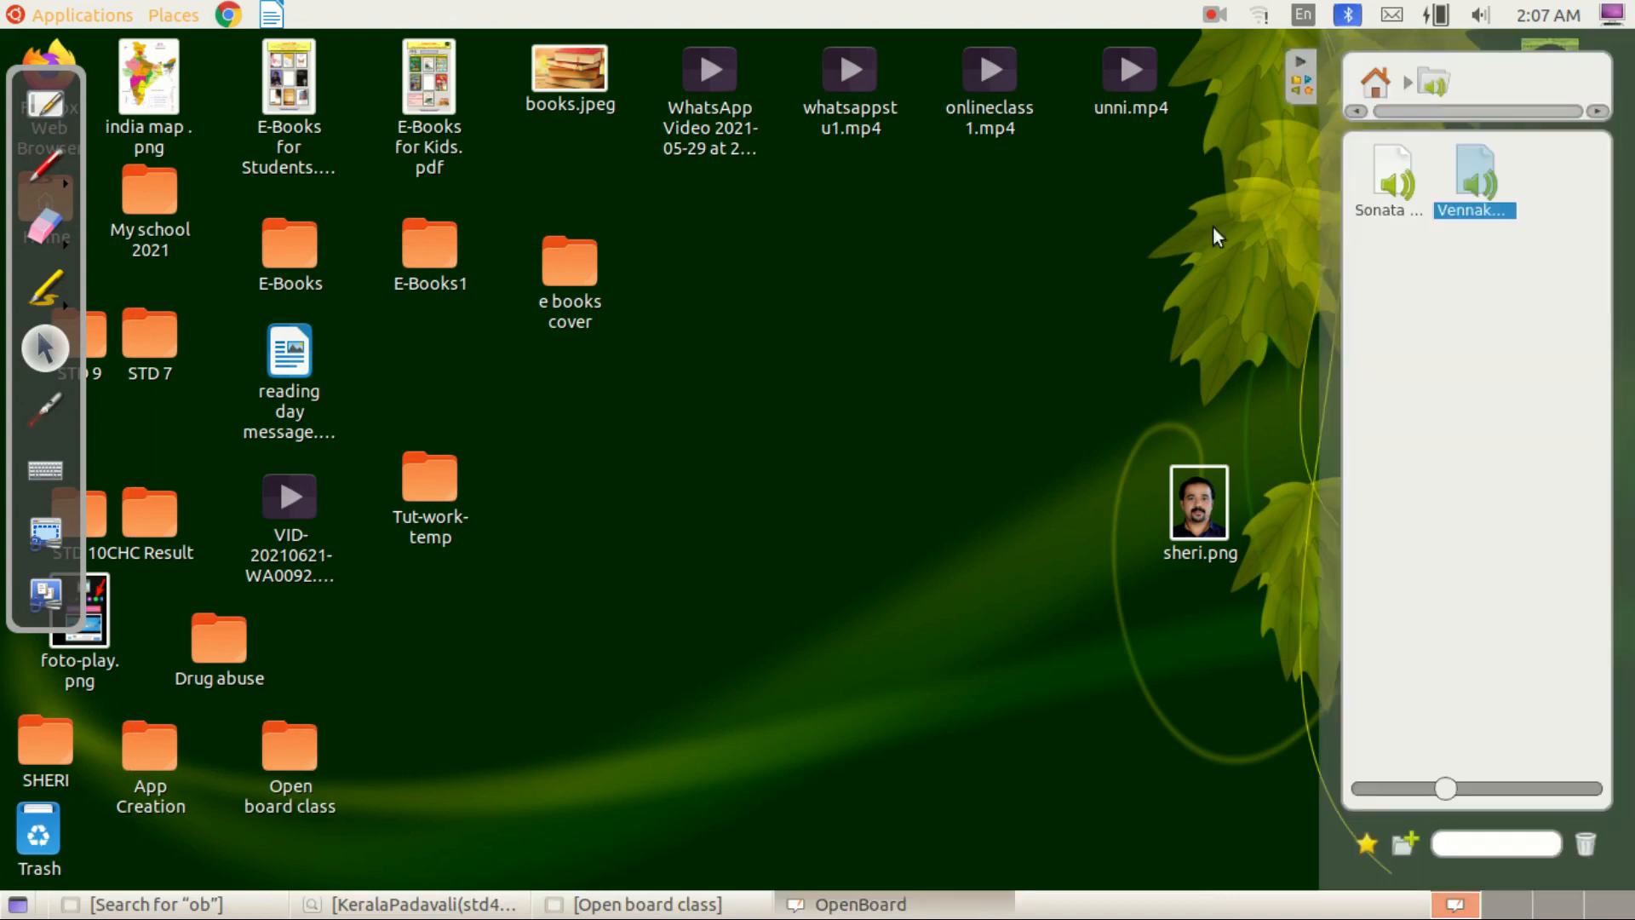
{"action": "double_click", "coordinate": [283, 758]}
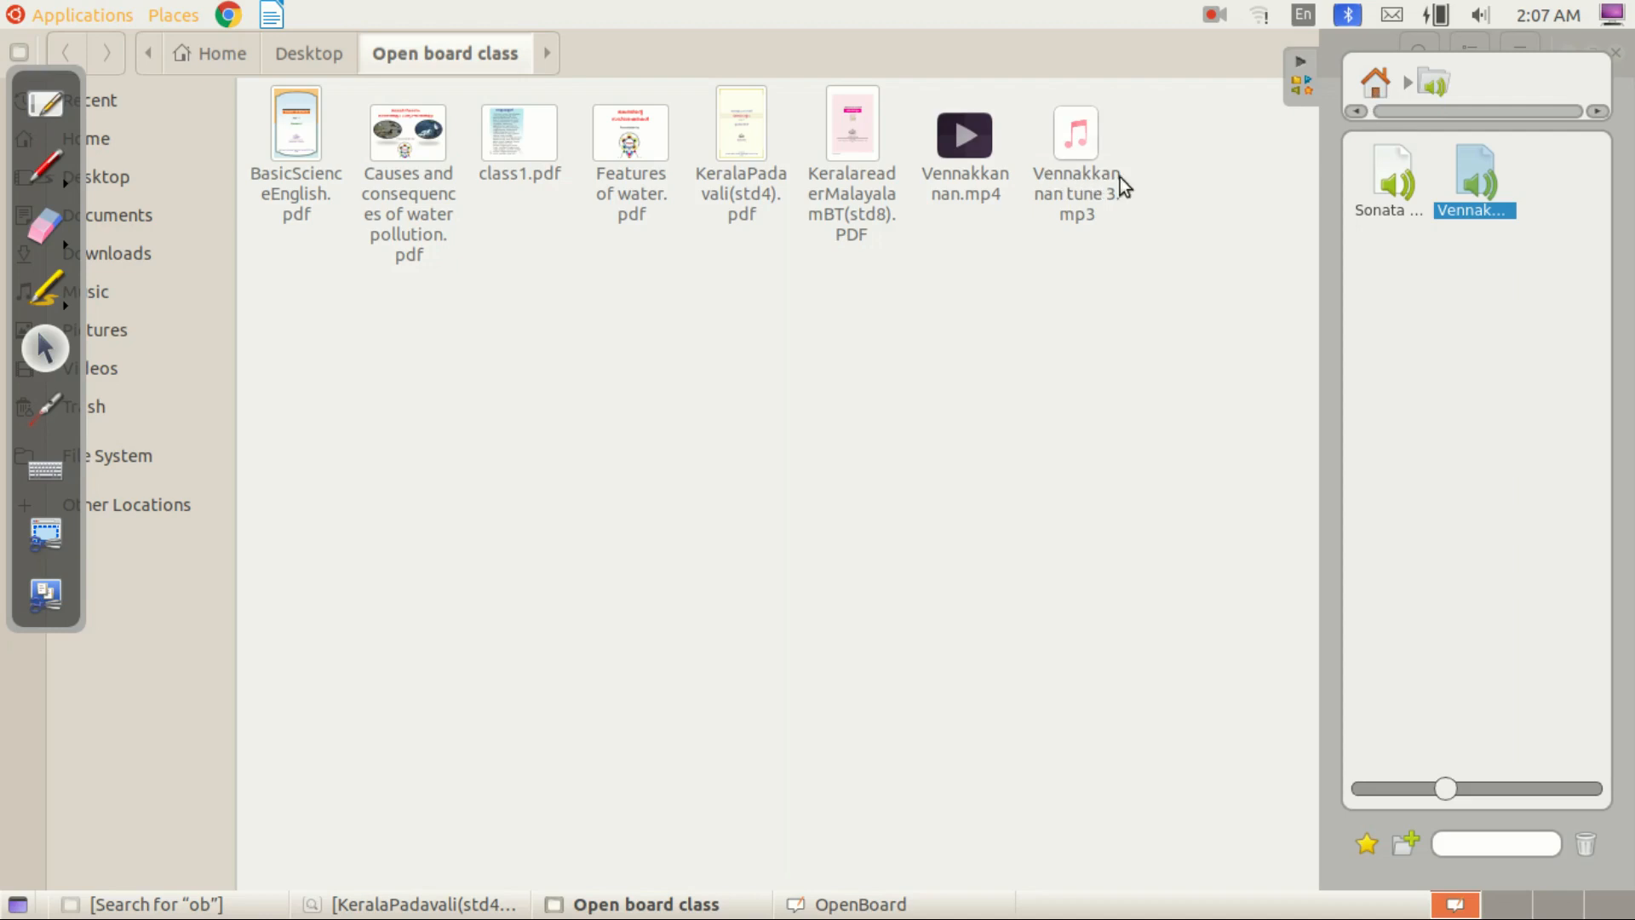
Step: Try to add Vennakkannan tune 3.mp3 from the Open board class folder to the library's Audios folder
{"action": "left_click", "coordinate": [1374, 80]}
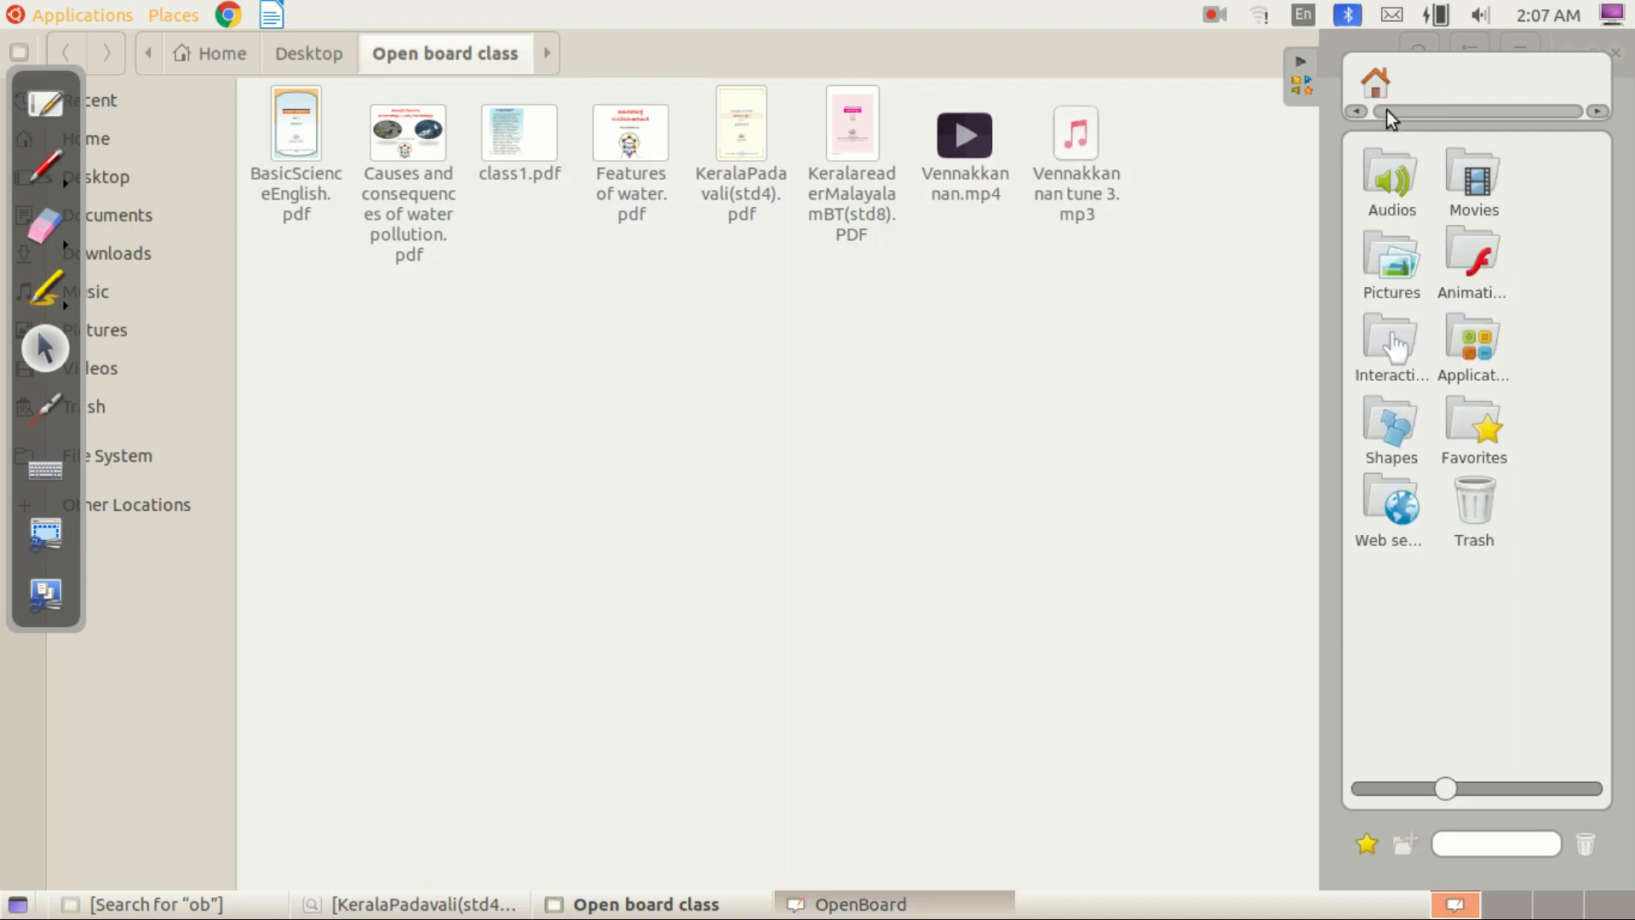
{"action": "left_click", "coordinate": [1388, 180]}
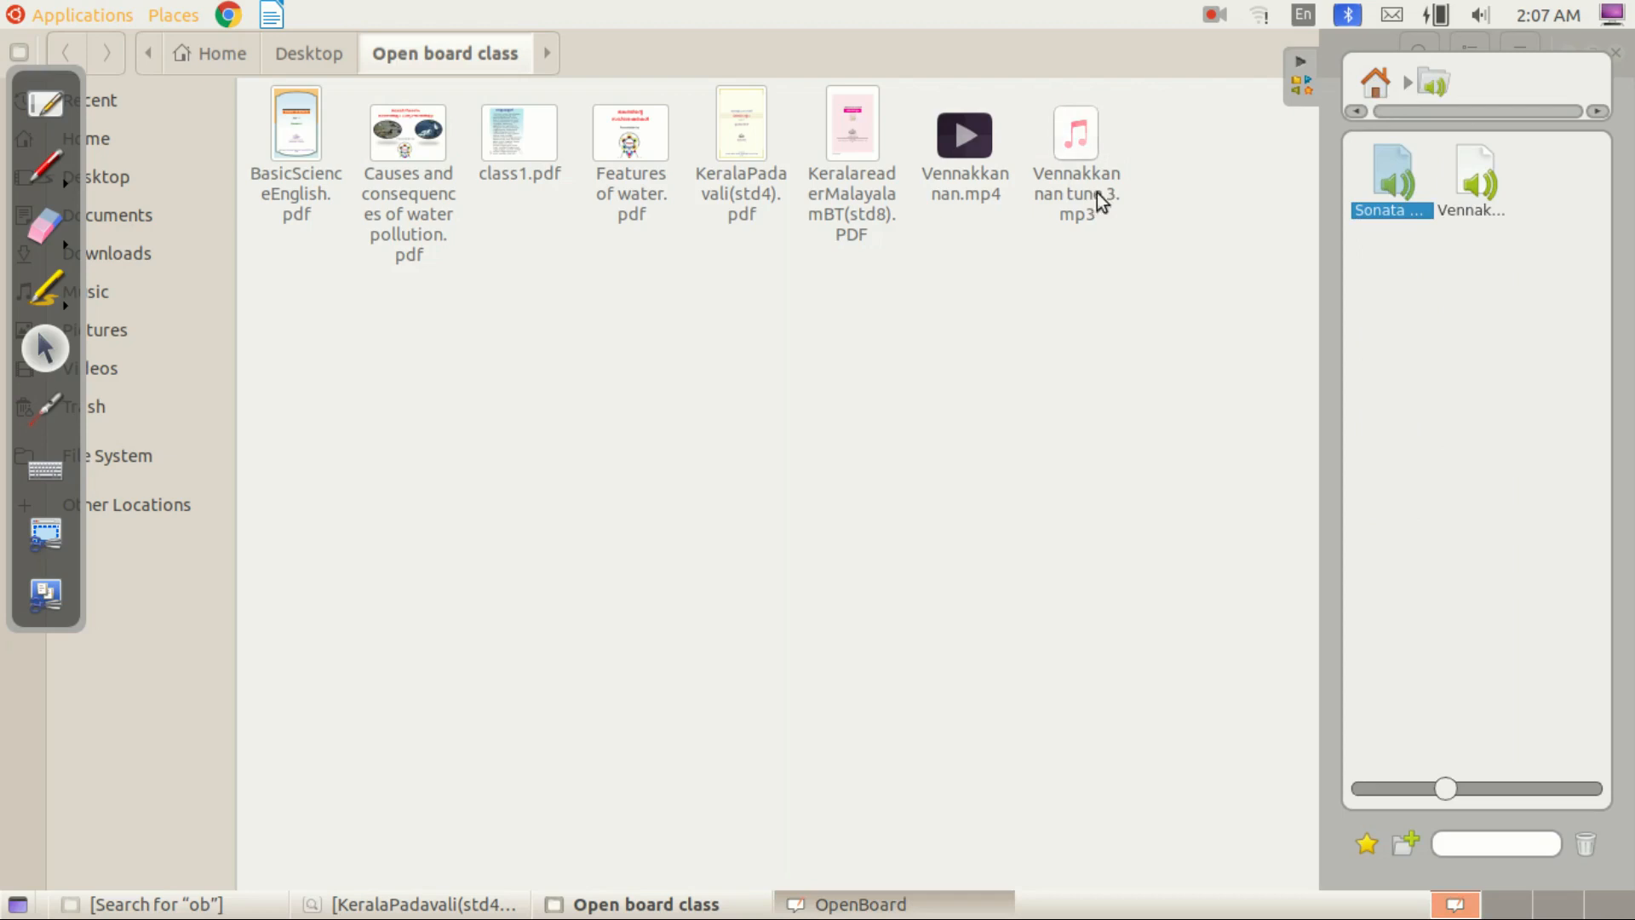
{"action": "left_click", "coordinate": [1077, 183]}
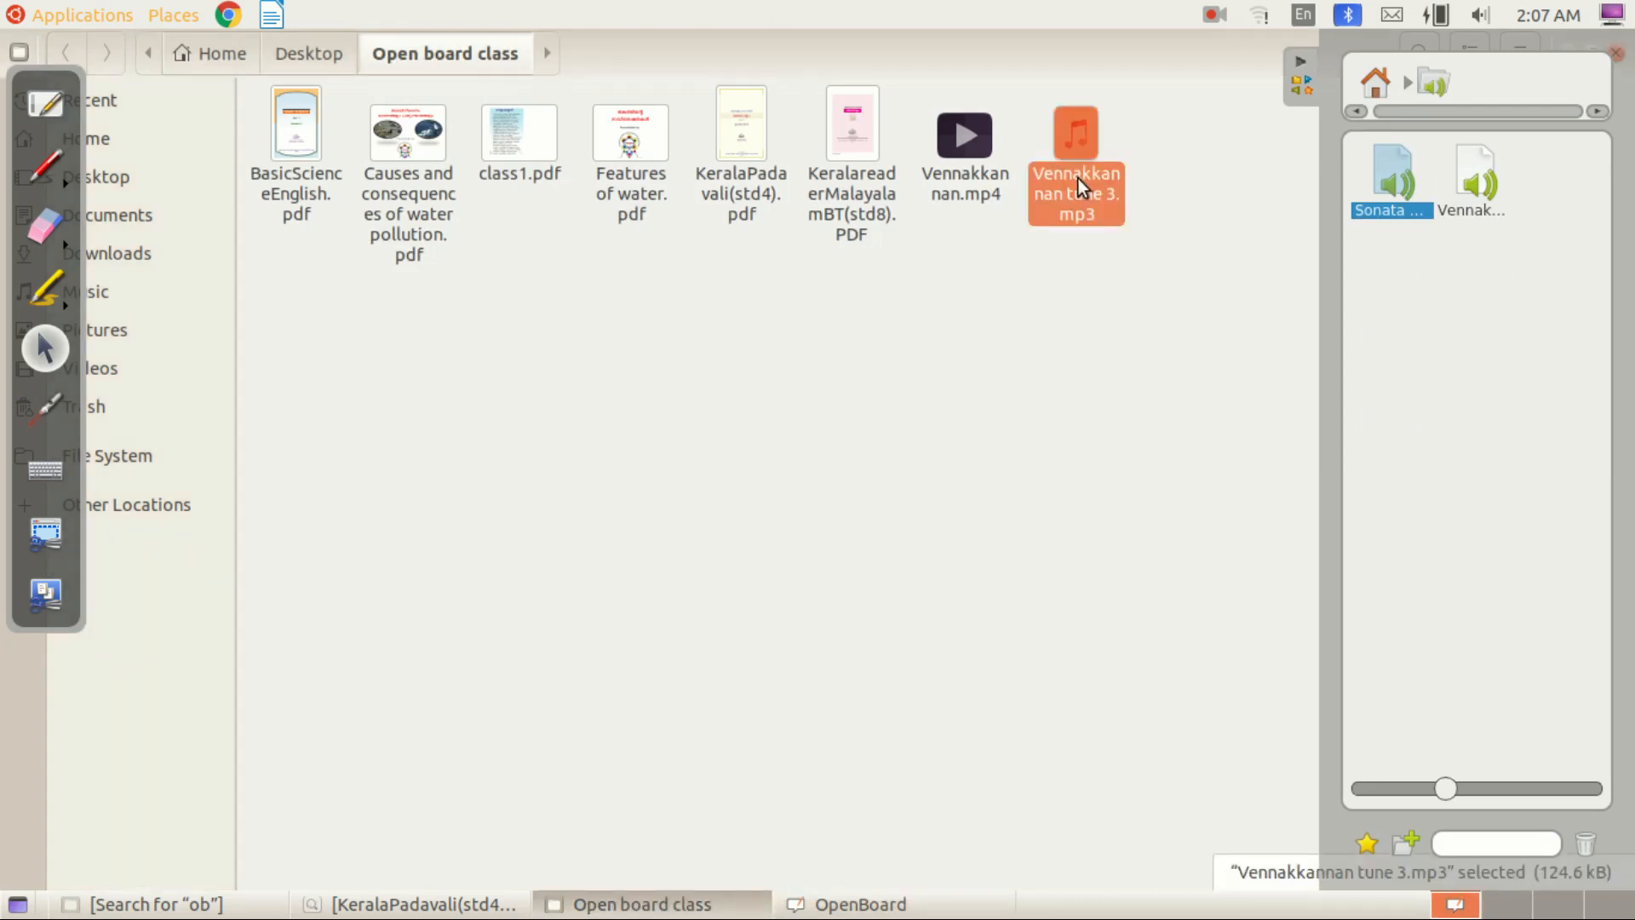
{"action": "left_click_drag", "start_coordinate": [1078, 179], "coordinate": [1486, 226]}
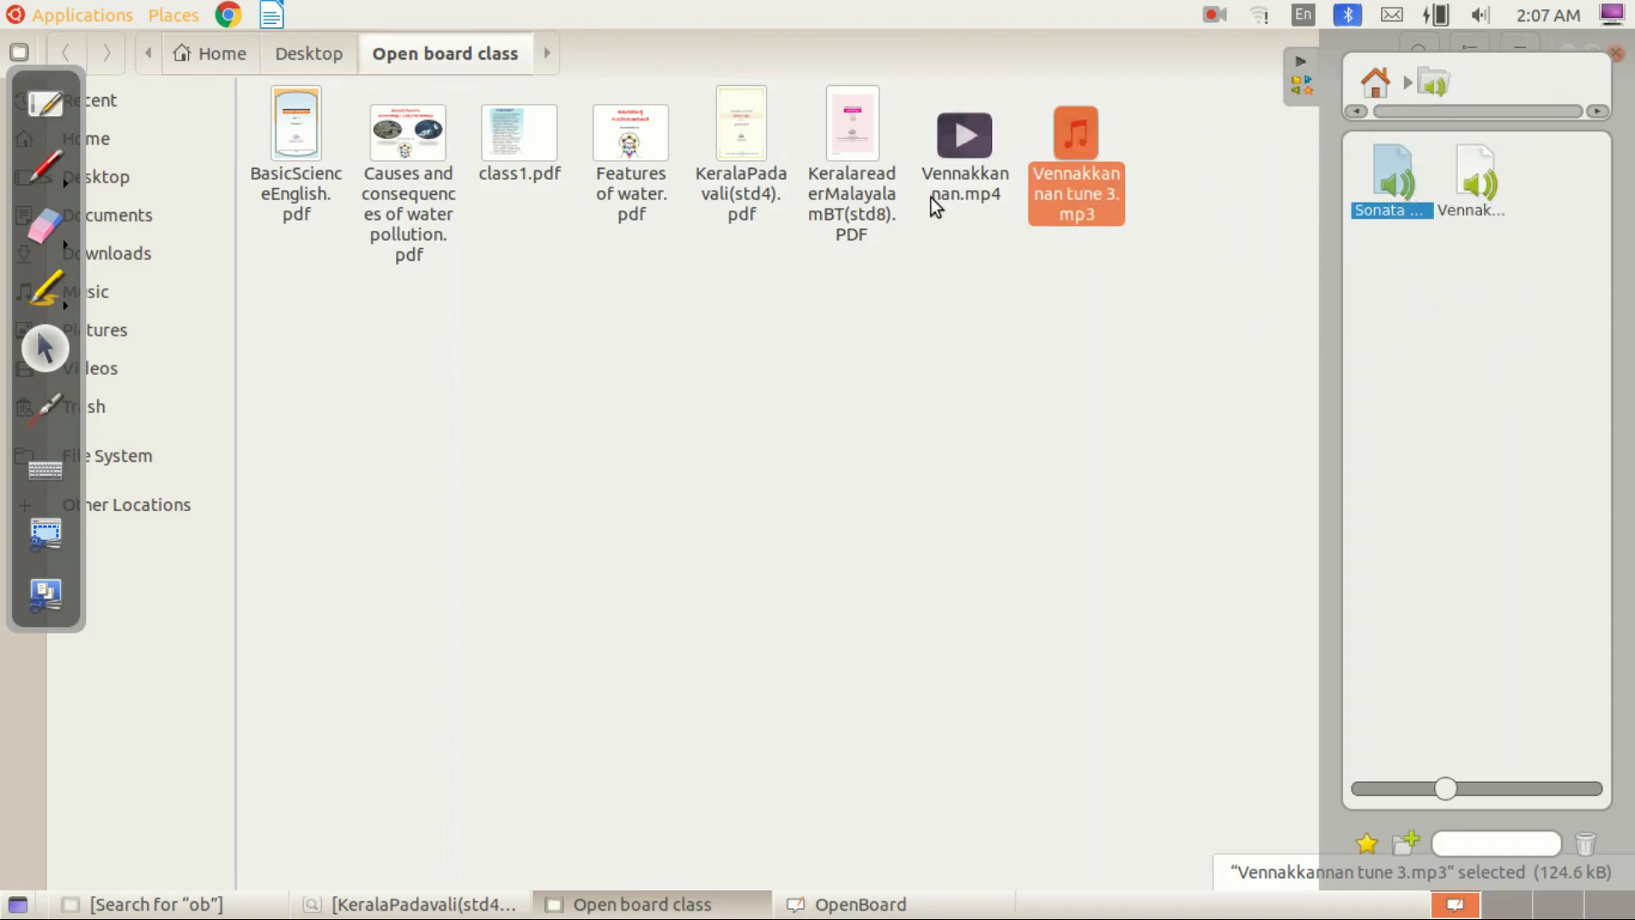
Step: Add Vennakkannan.mp4 from the Open board class folder to the library's Movies folder
{"action": "left_click", "coordinate": [1375, 83]}
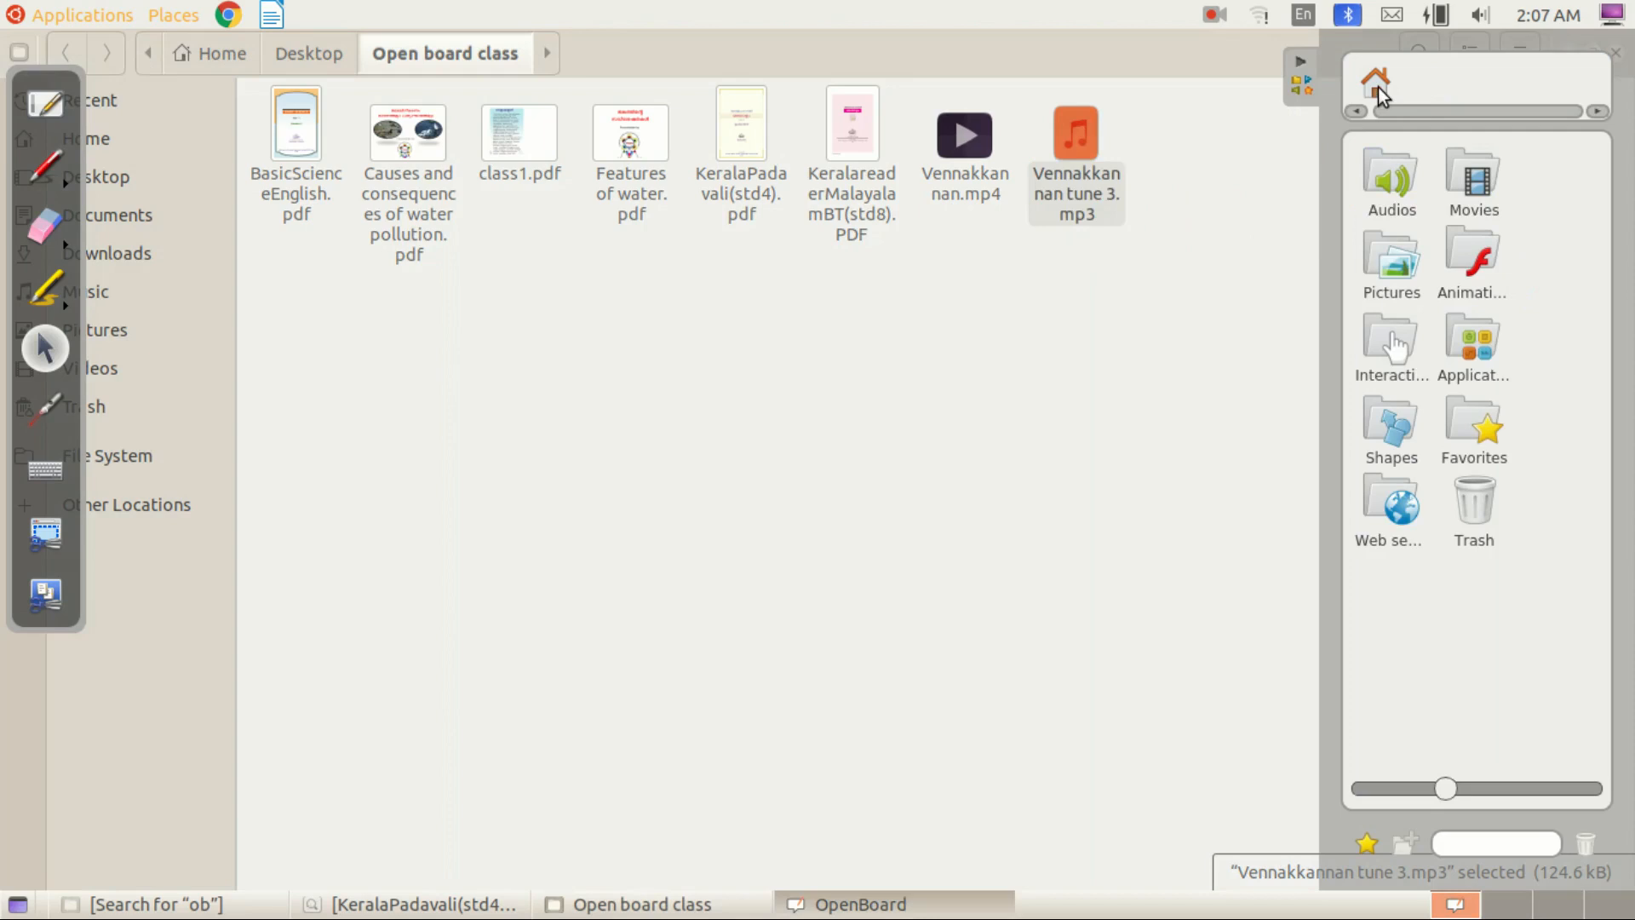
{"action": "left_click", "coordinate": [1479, 190]}
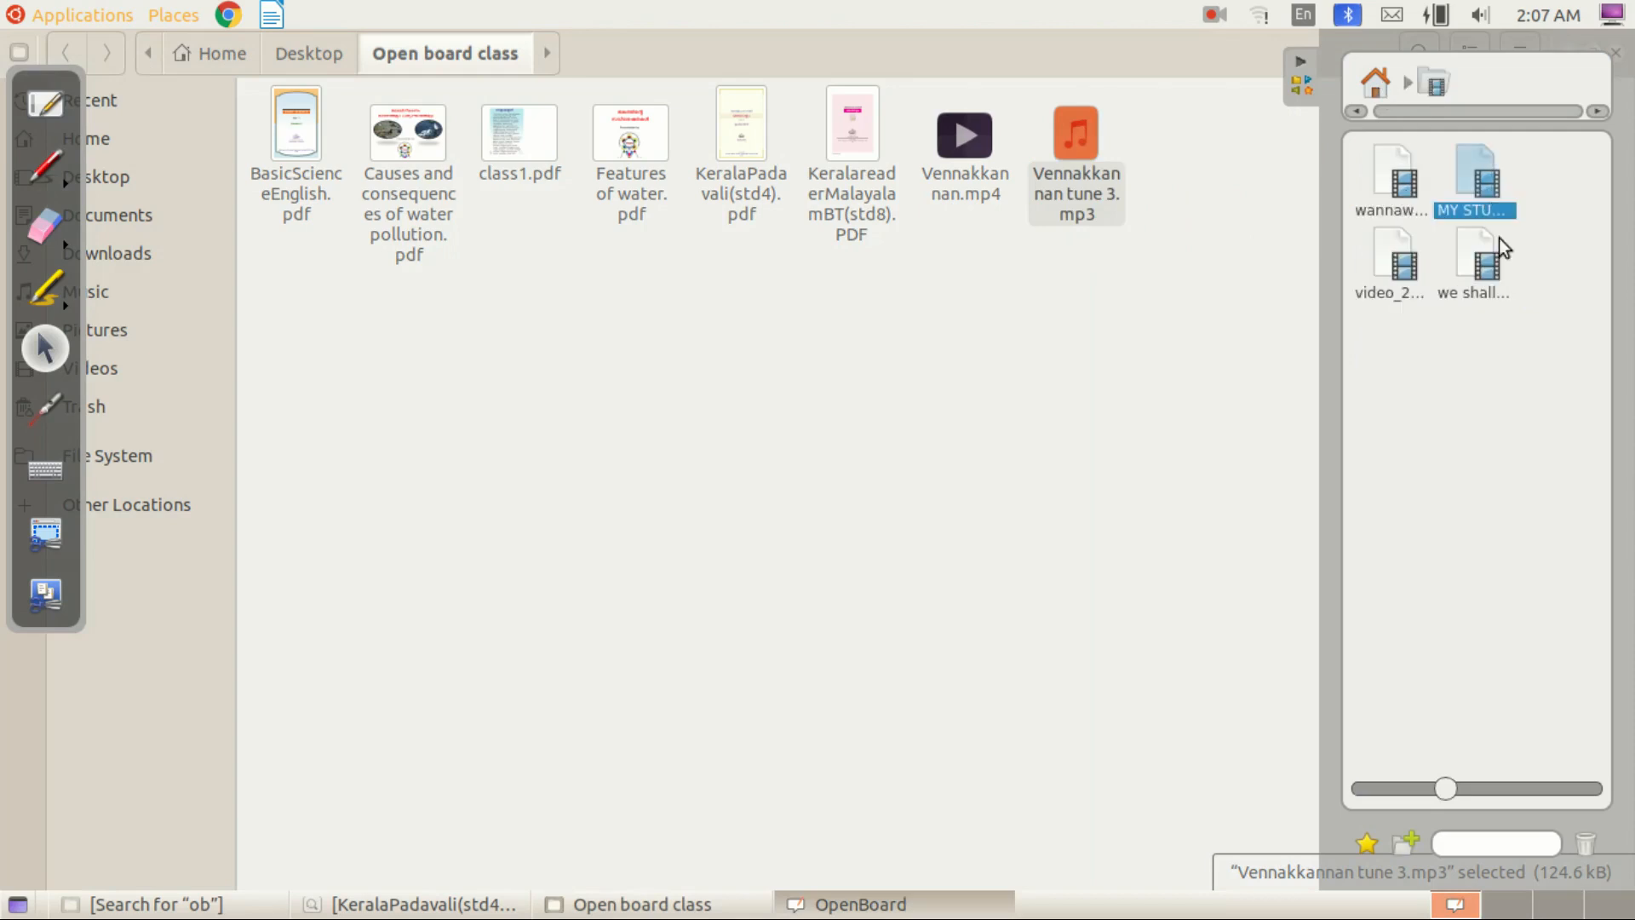
{"action": "left_click", "coordinate": [962, 189]}
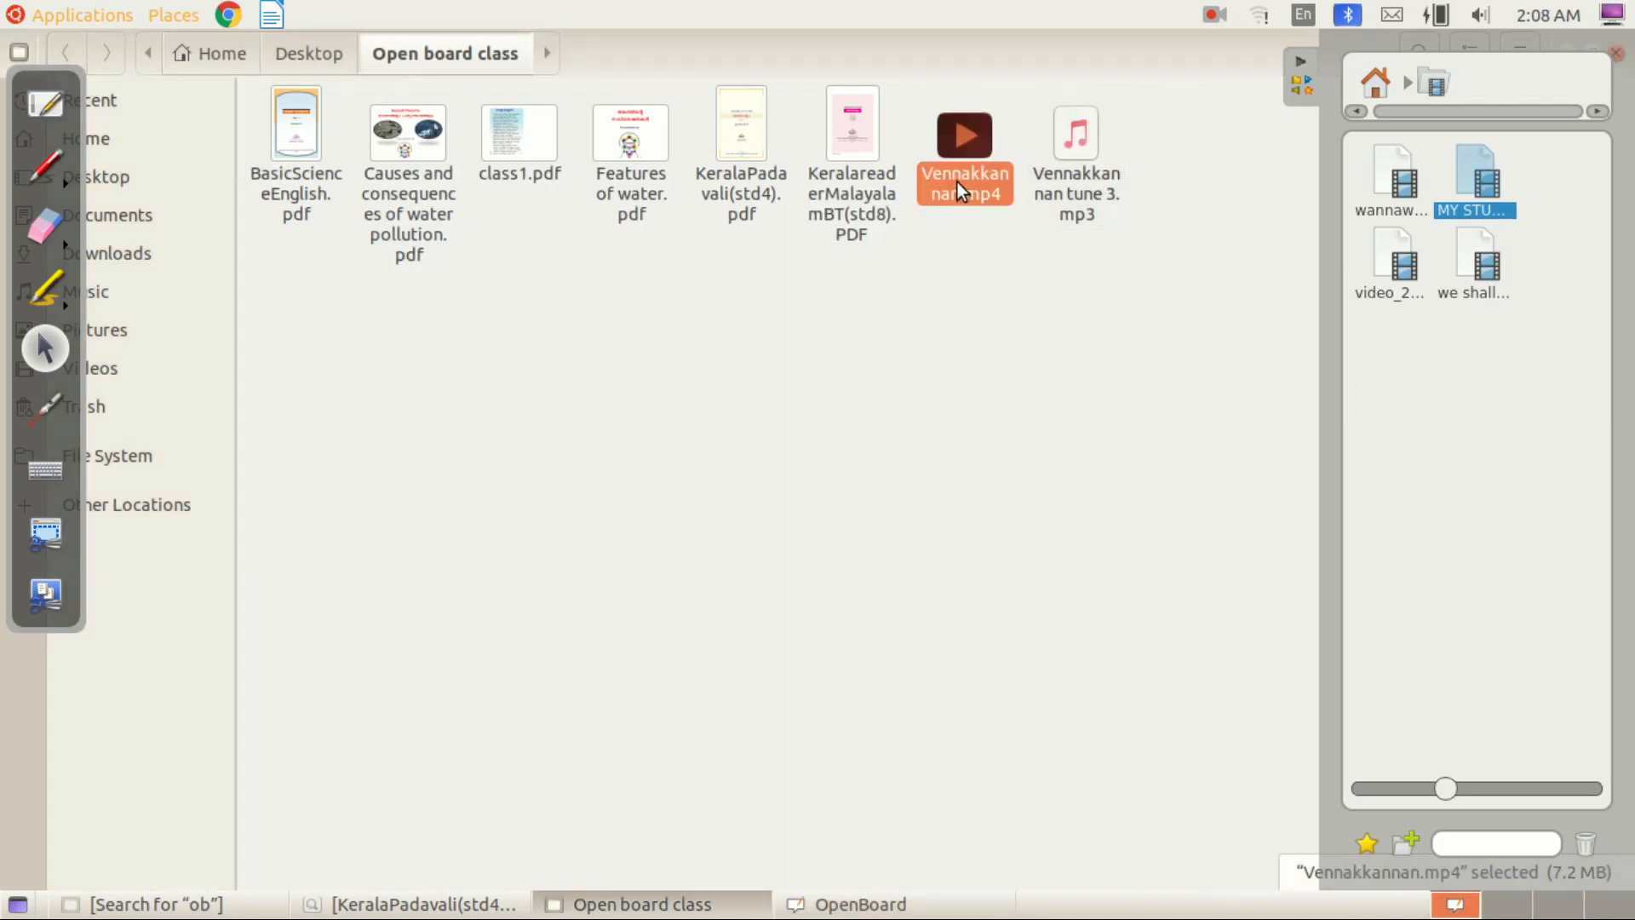
{"action": "left_click_drag", "start_coordinate": [953, 175], "coordinate": [1456, 402]}
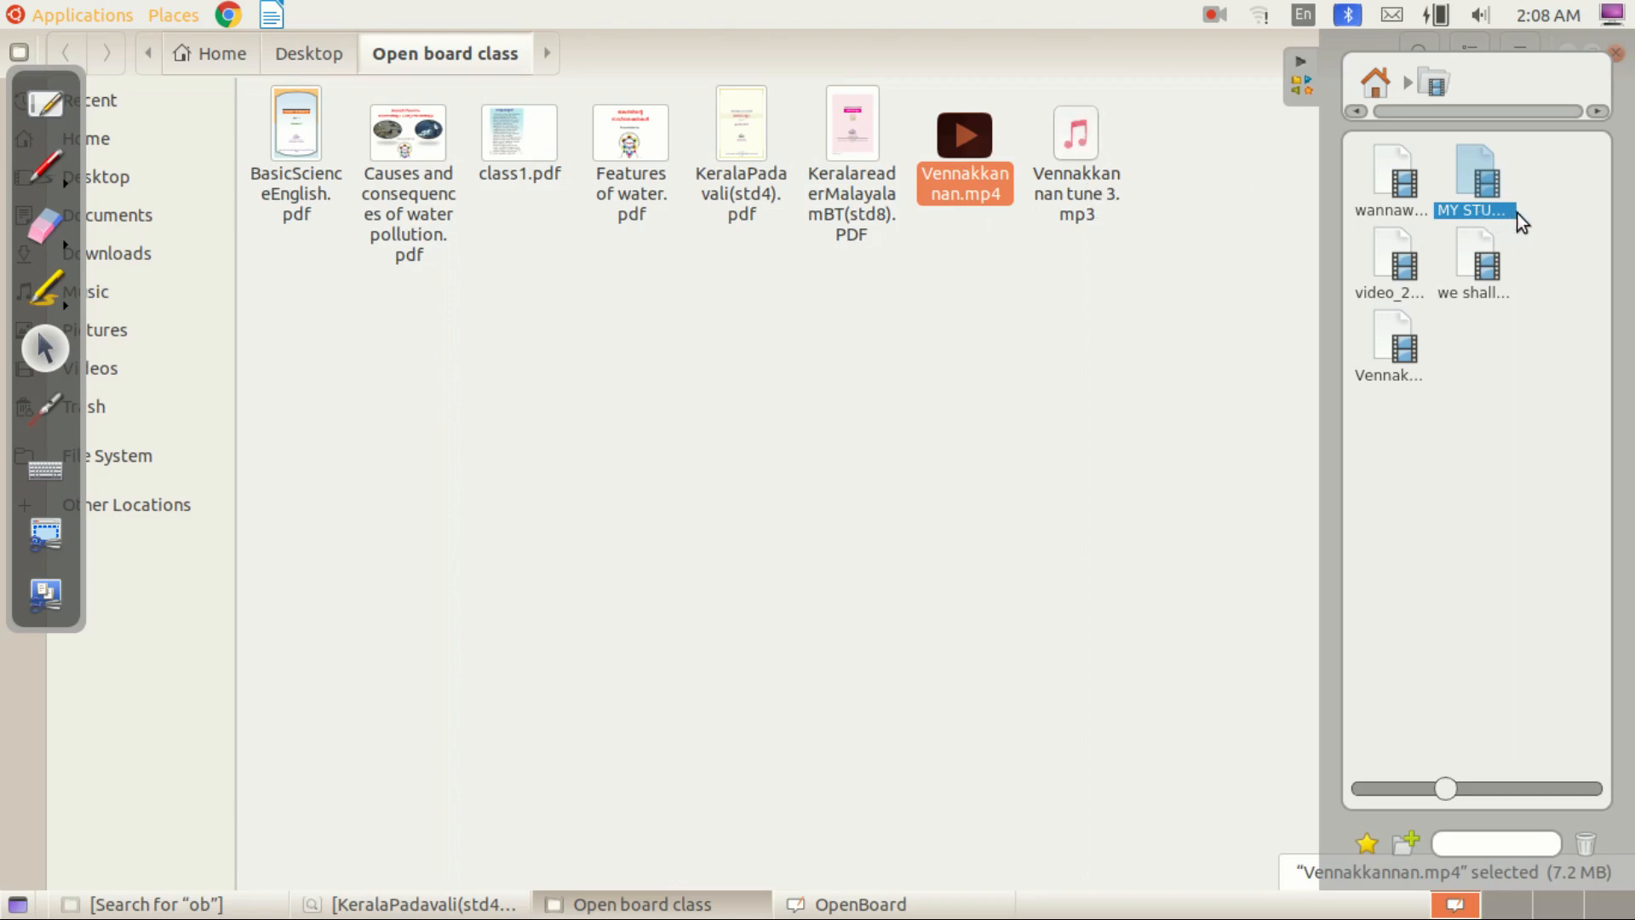
Step: Return to the board and play the audio clip beside the poem on page 2, raising the speaker volume
{"action": "left_click", "coordinate": [43, 107]}
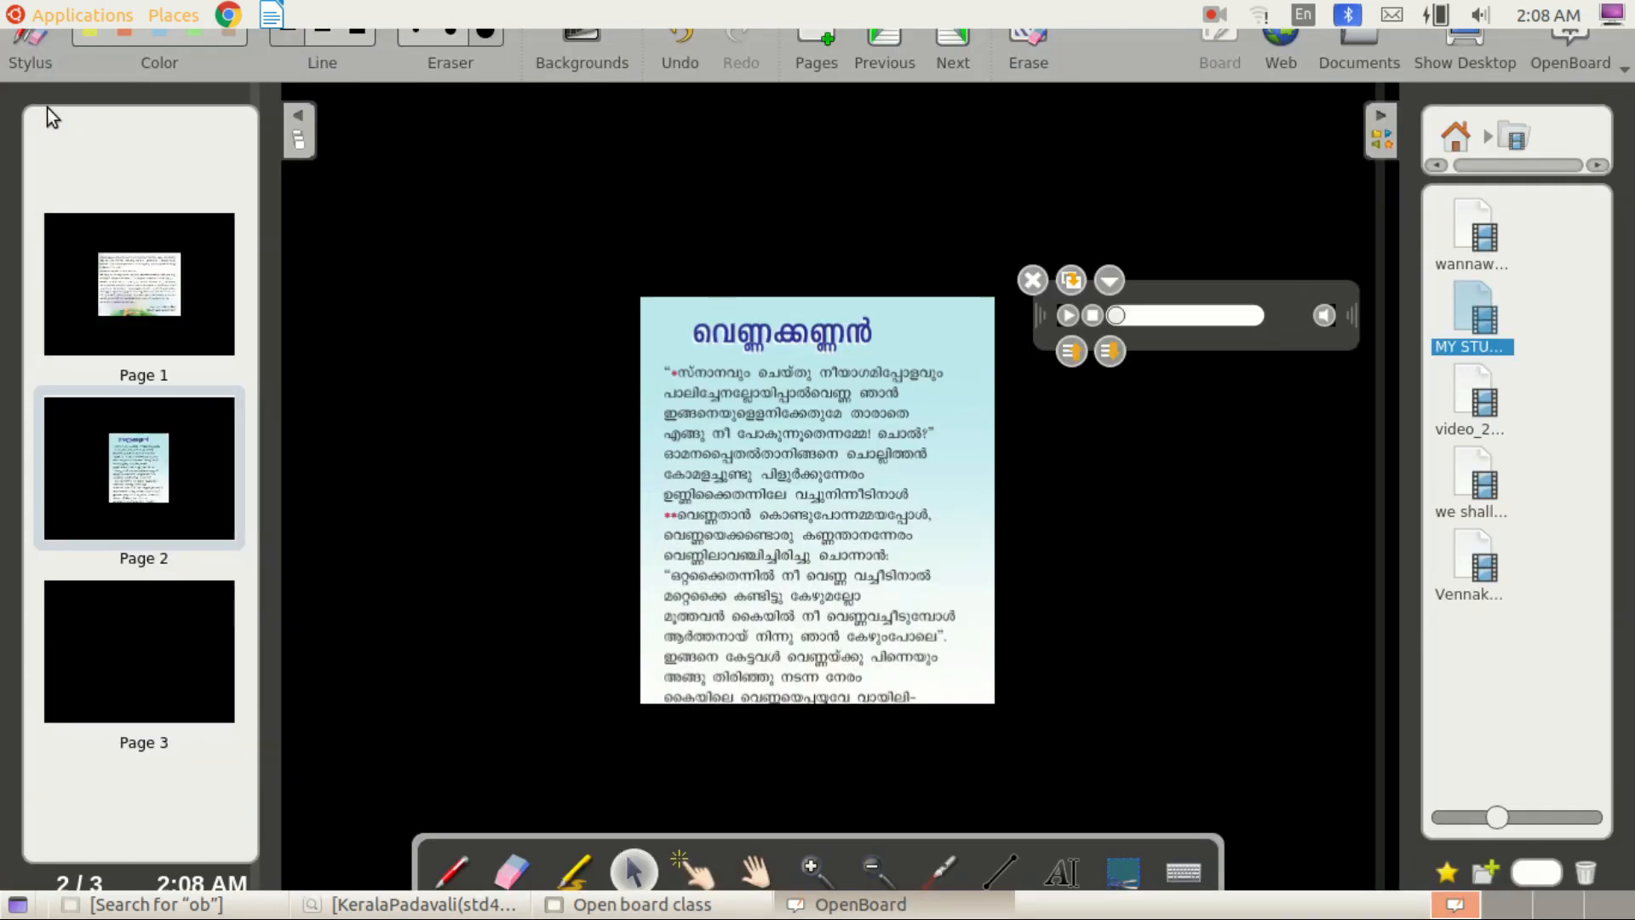
{"action": "left_click", "coordinate": [1179, 473]}
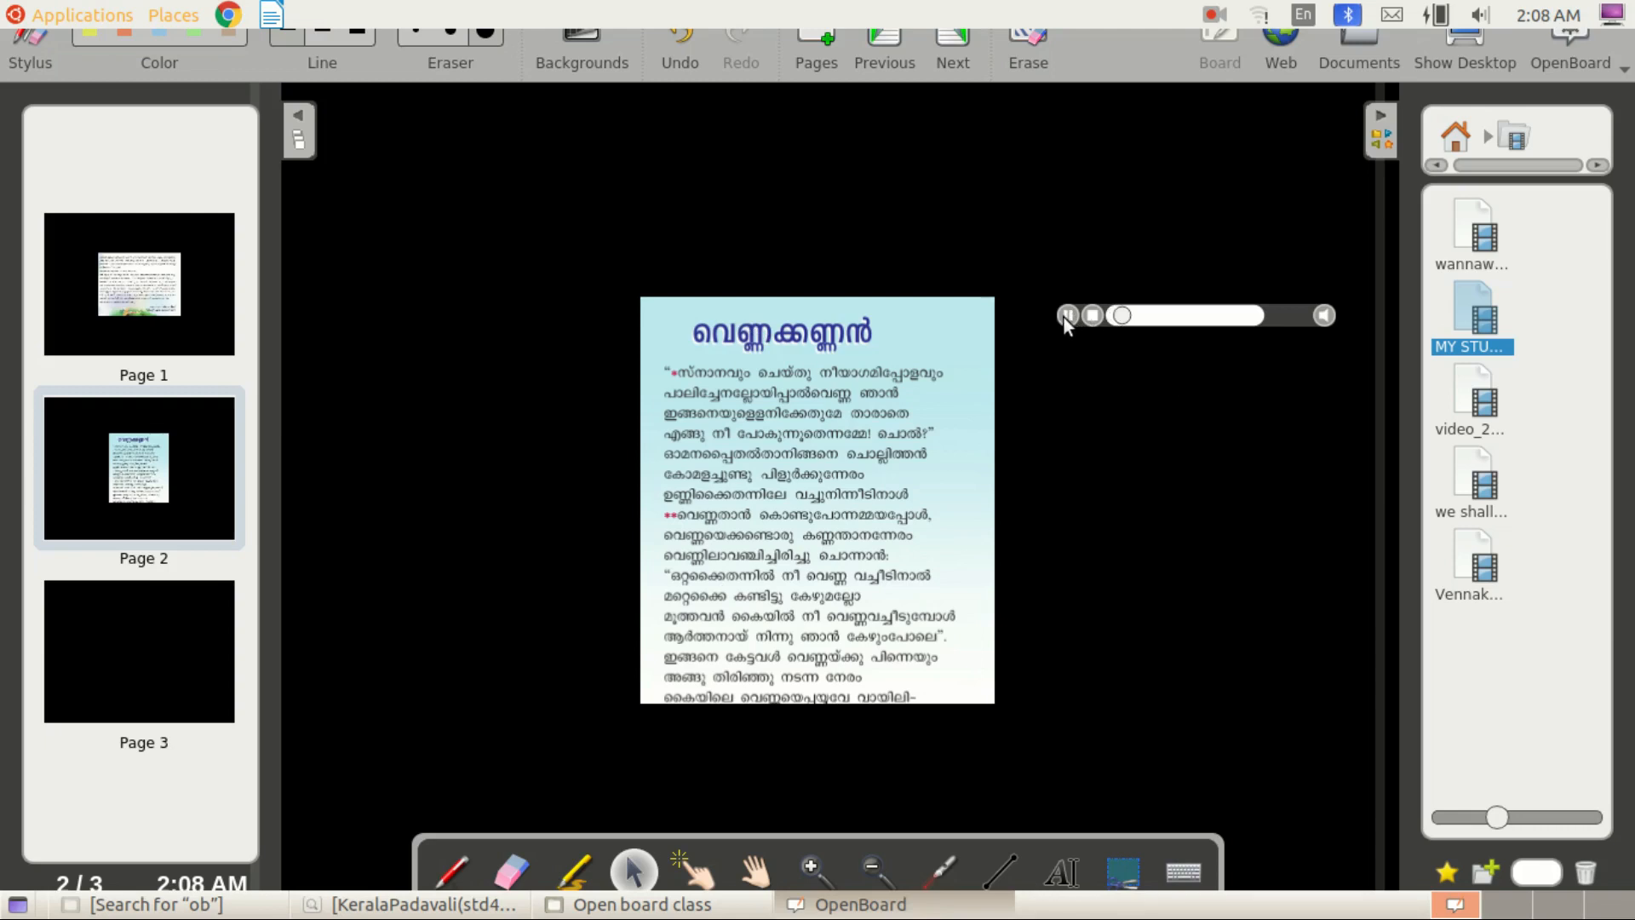
{"action": "key", "text": "XF86AudioRaiseVolume"}
{"action": "key", "text": "XF86AudioRaiseVolume"}
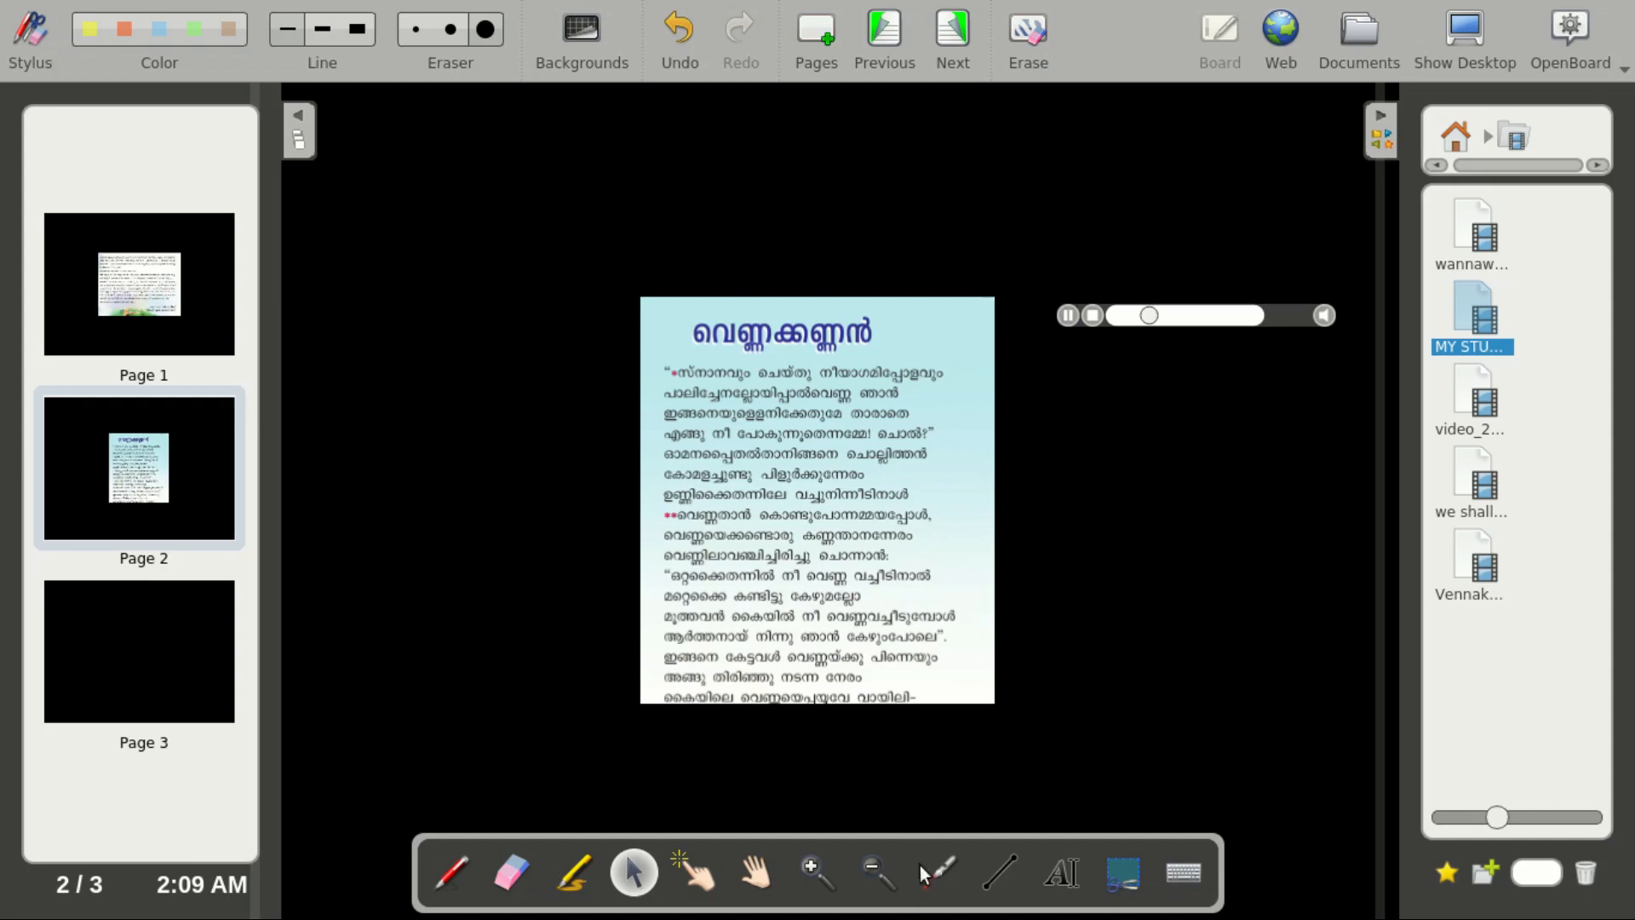
Step: Point along the poem's lines with the laser pointer while the audio plays, and raise the speaker volume further
{"action": "left_click", "coordinate": [939, 885]}
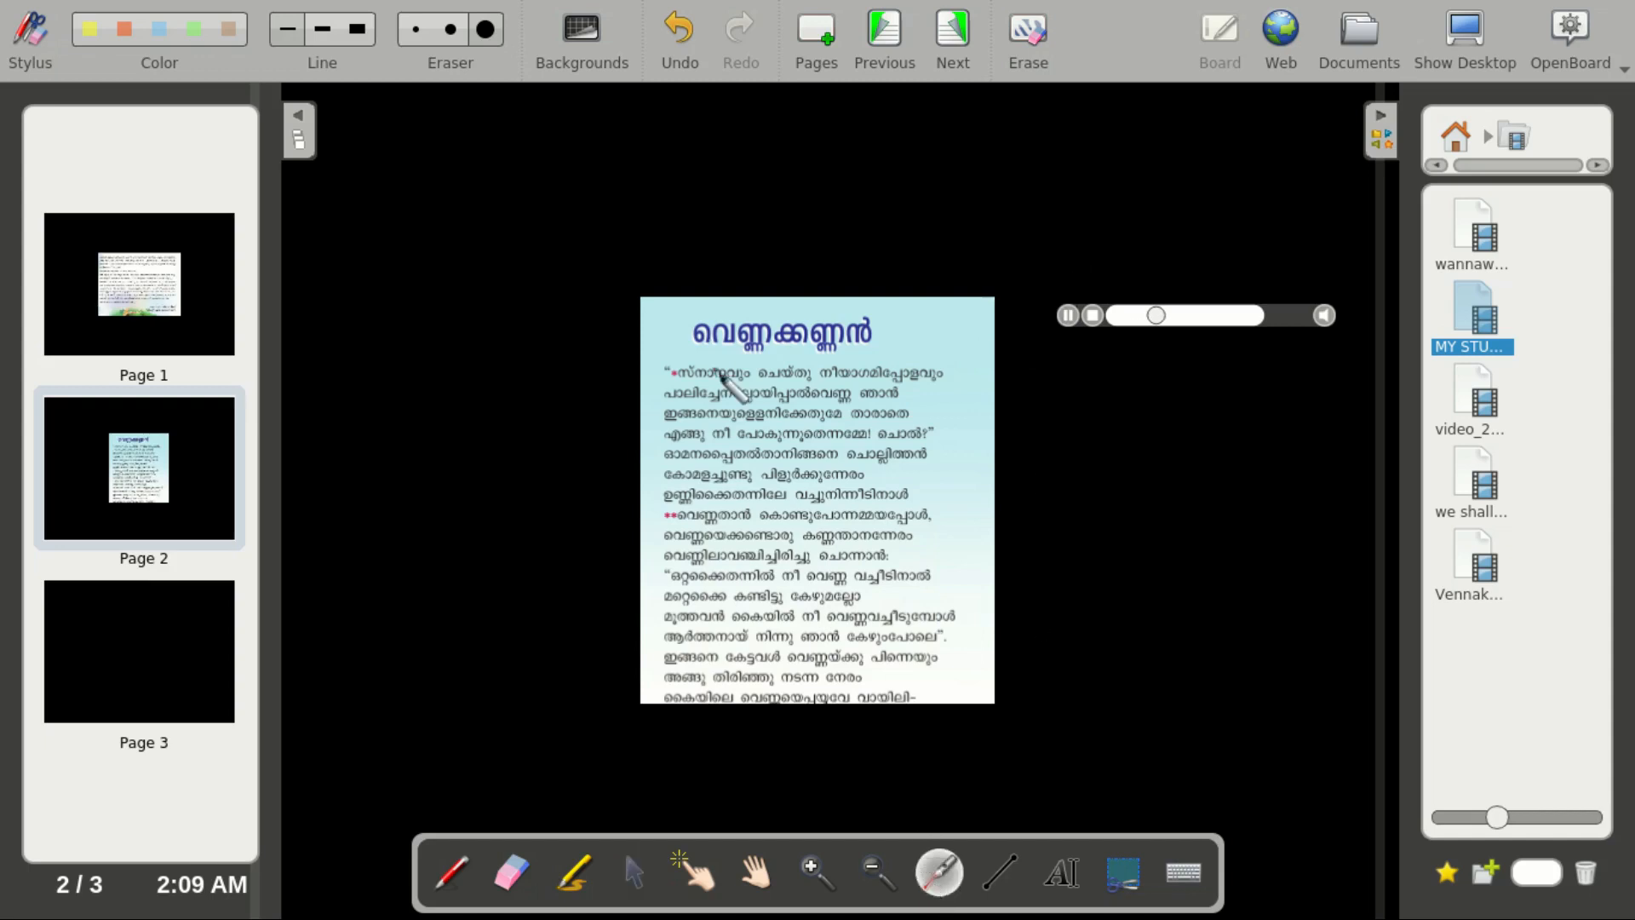
{"action": "mouse_move", "coordinate": [694, 423]}
{"action": "left_mouse_down"}
{"action": "mouse_move", "coordinate": [903, 434]}
{"action": "mouse_move", "coordinate": [668, 461]}
{"action": "mouse_move", "coordinate": [928, 454]}
{"action": "mouse_move", "coordinate": [884, 464]}
{"action": "mouse_move", "coordinate": [898, 481]}
{"action": "left_mouse_up"}
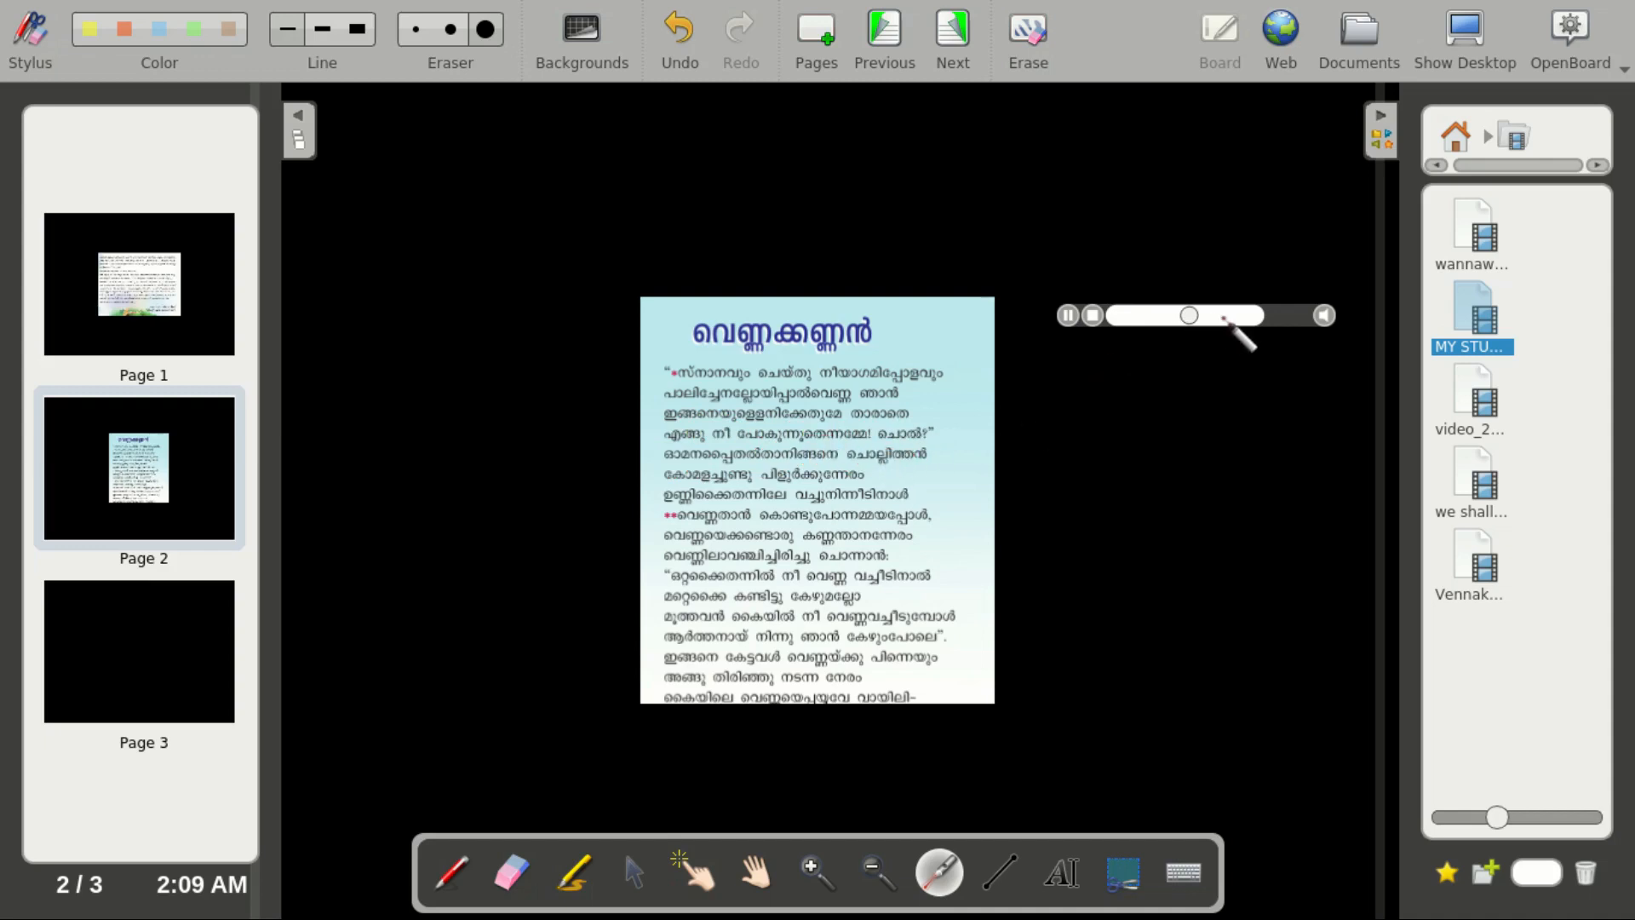
{"action": "key", "text": "XF86AudioRaiseVolume"}
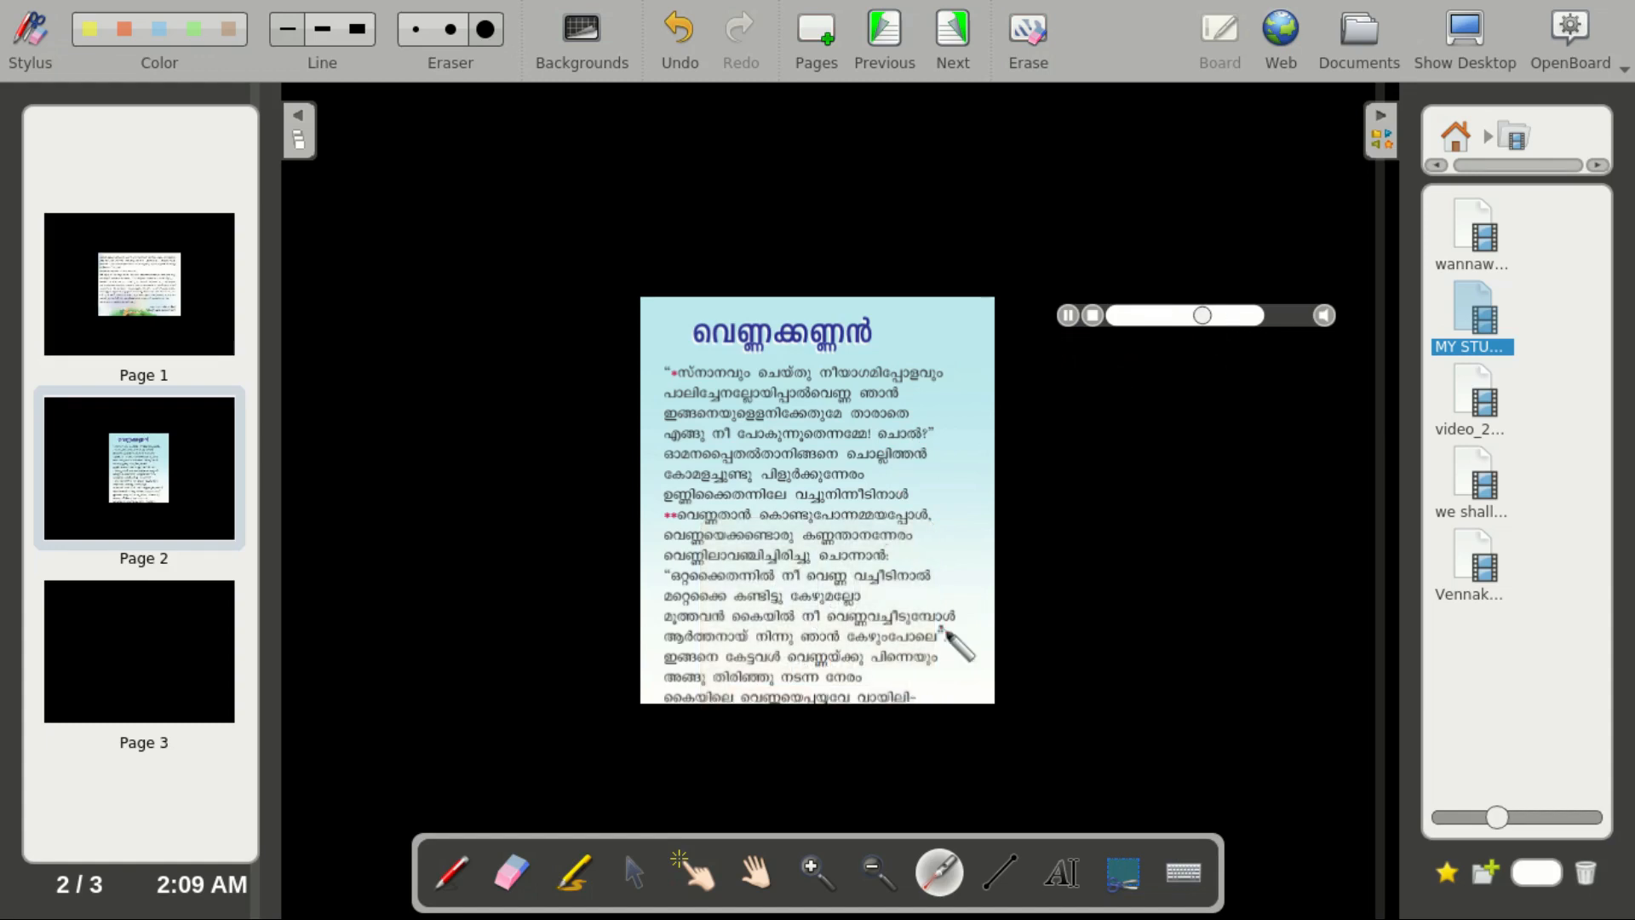
Step: Switch back to the selection tool, pause the audio clip on page 2, and open the empty page 3
{"action": "left_click", "coordinate": [635, 876]}
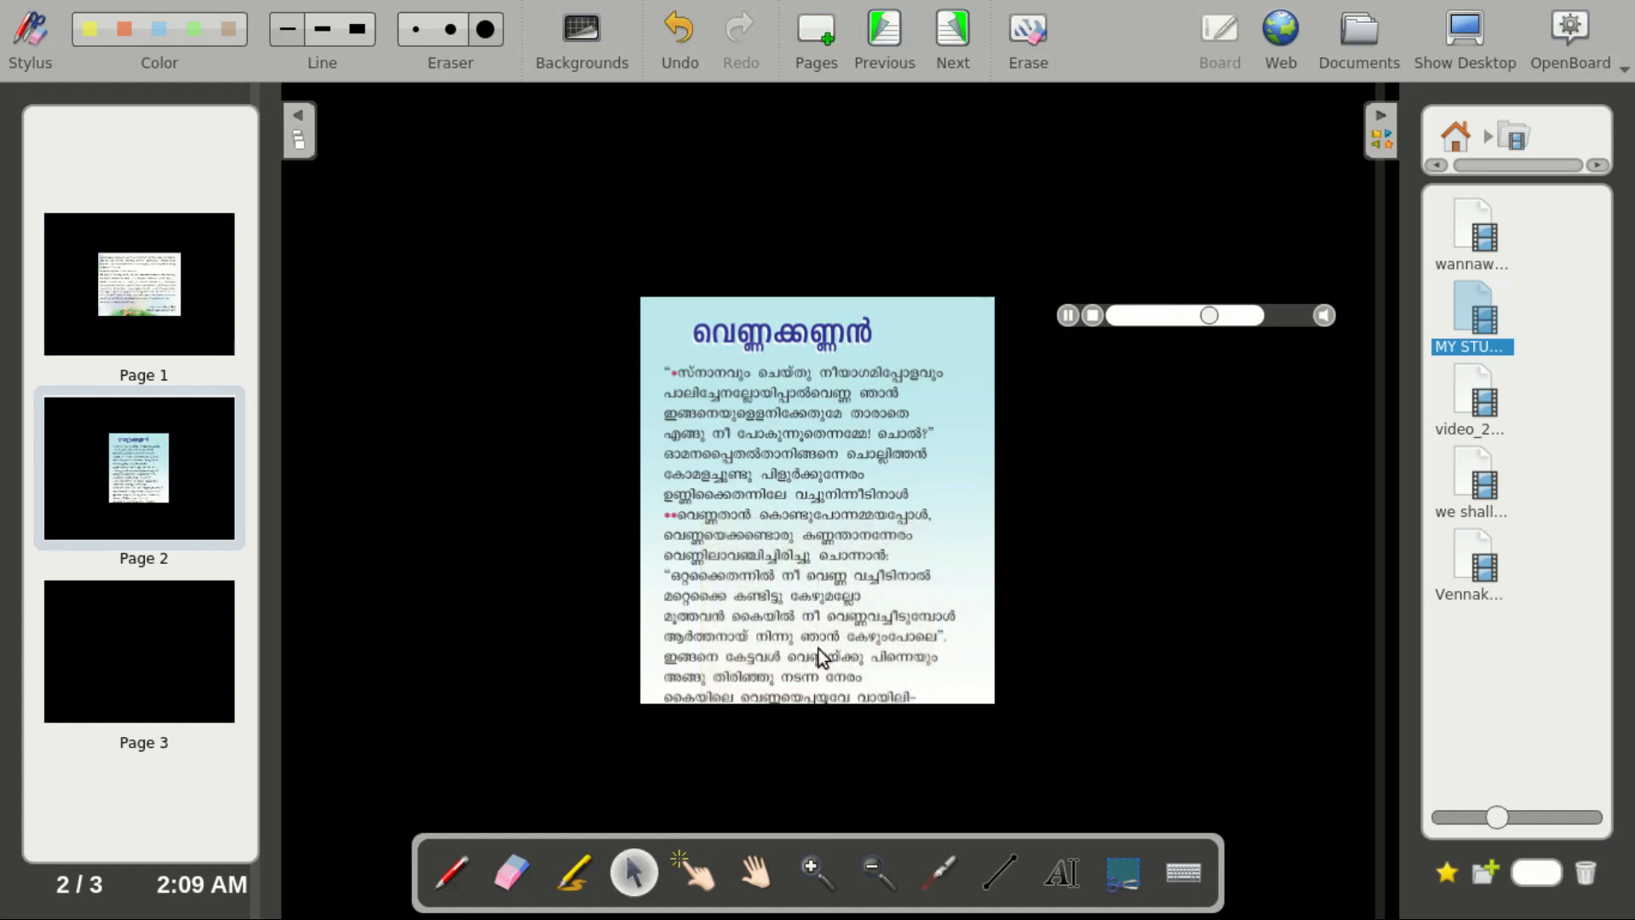
{"action": "left_click", "coordinate": [1071, 316]}
{"action": "mouse_move", "coordinate": [208, 664]}
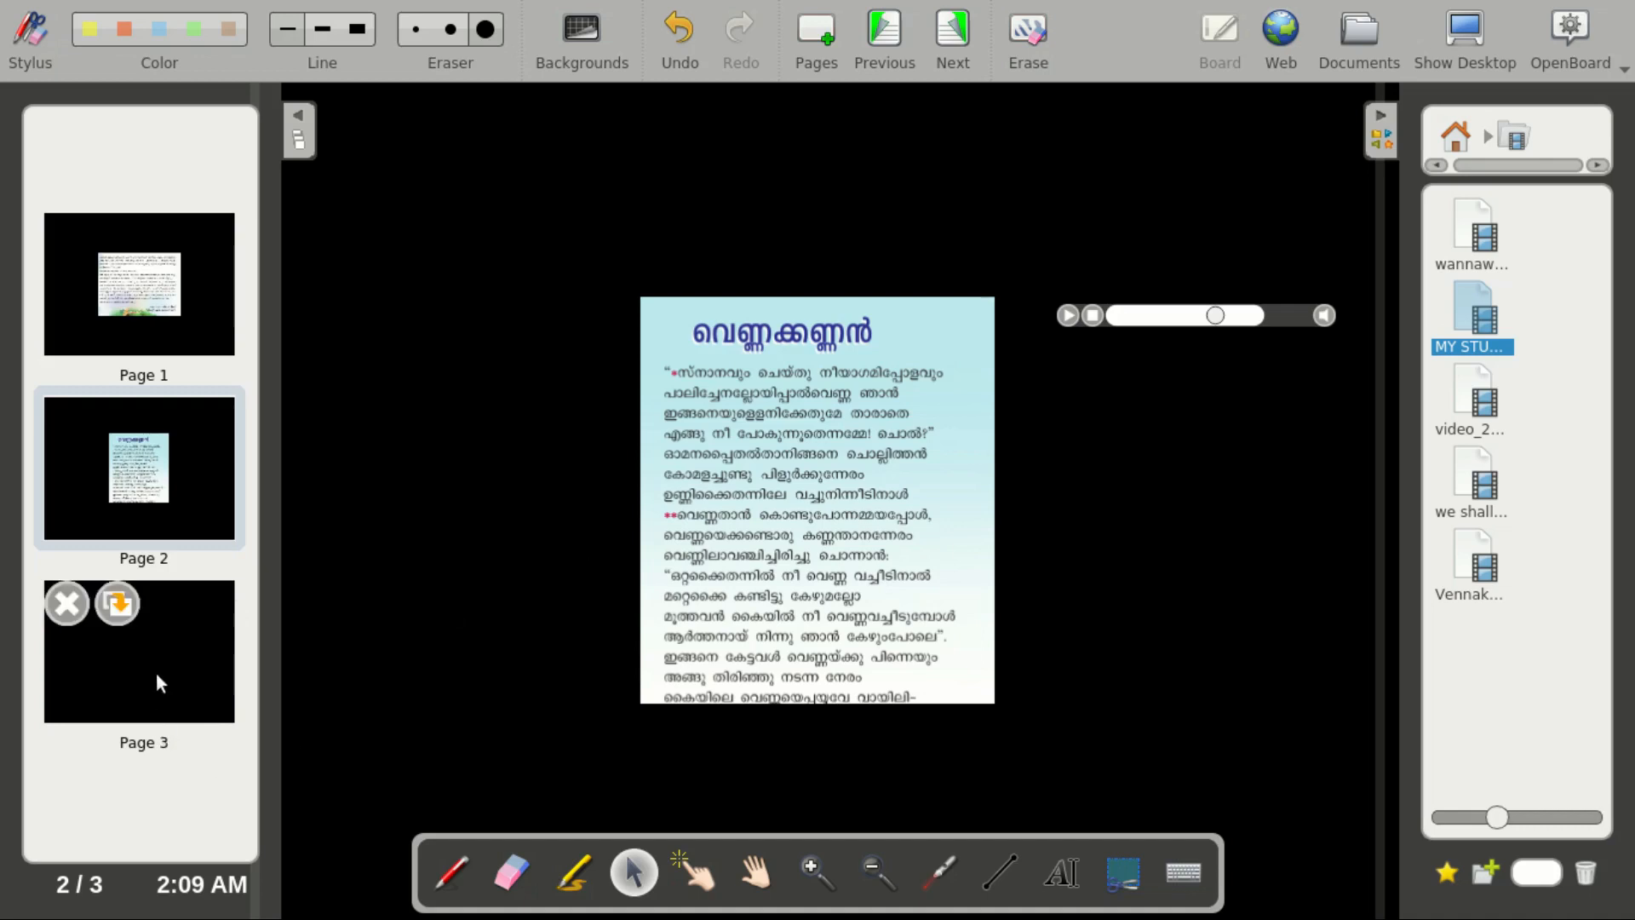
{"action": "left_click", "coordinate": [191, 651]}
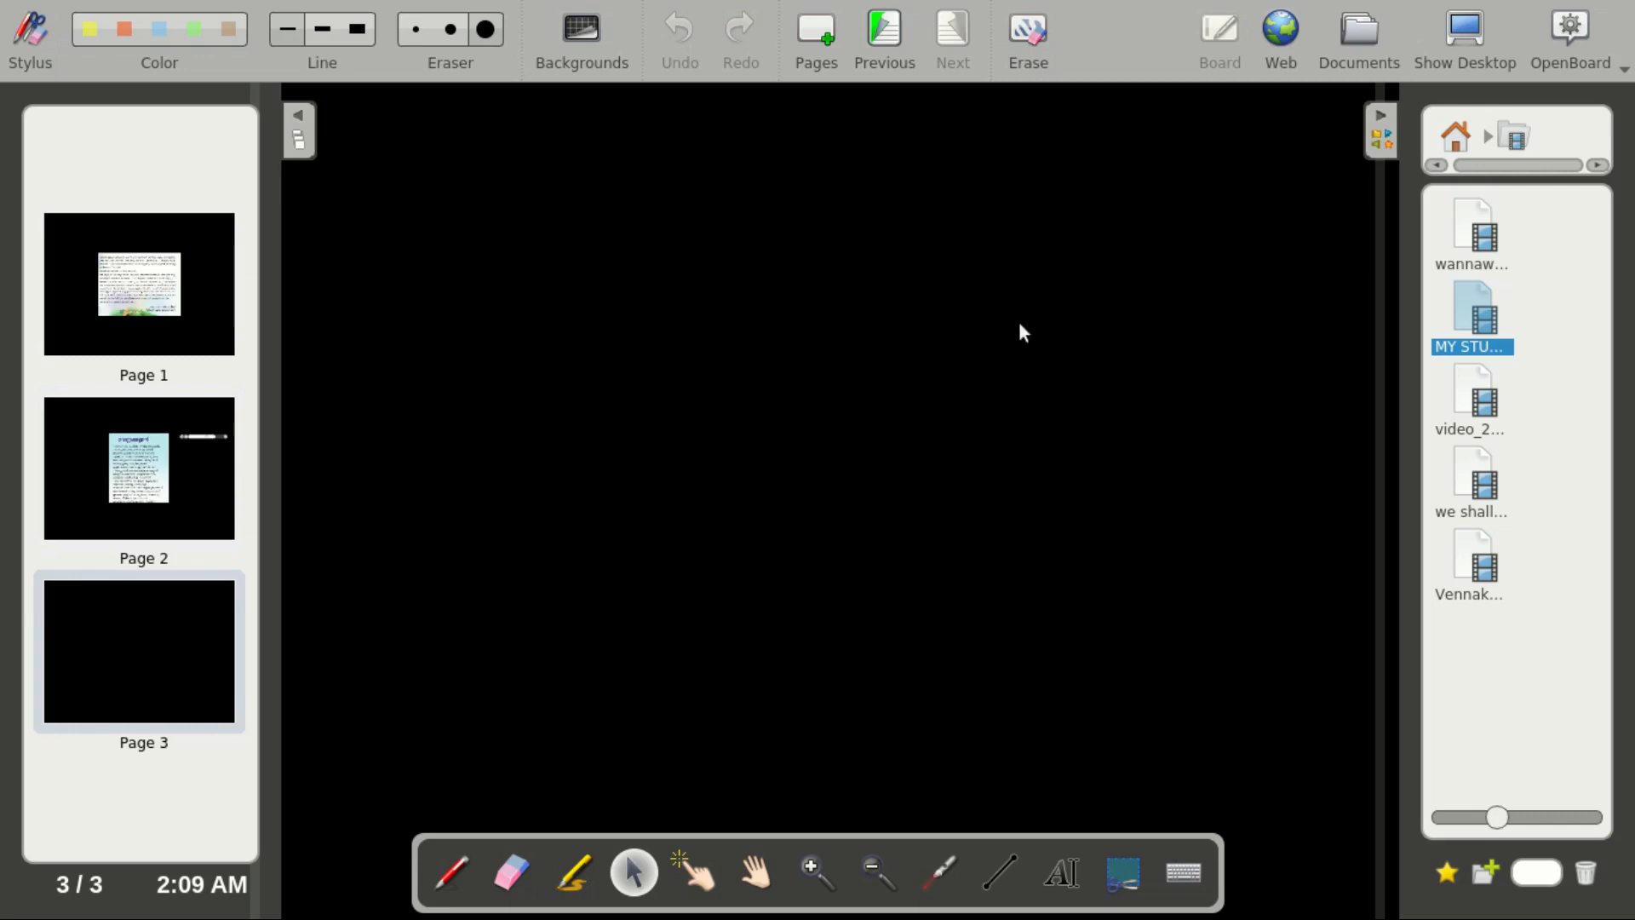
Step: Add the Vennak... video from the library's Movies folder to page 3, position it on the board, and select it
{"action": "left_click", "coordinate": [1460, 139]}
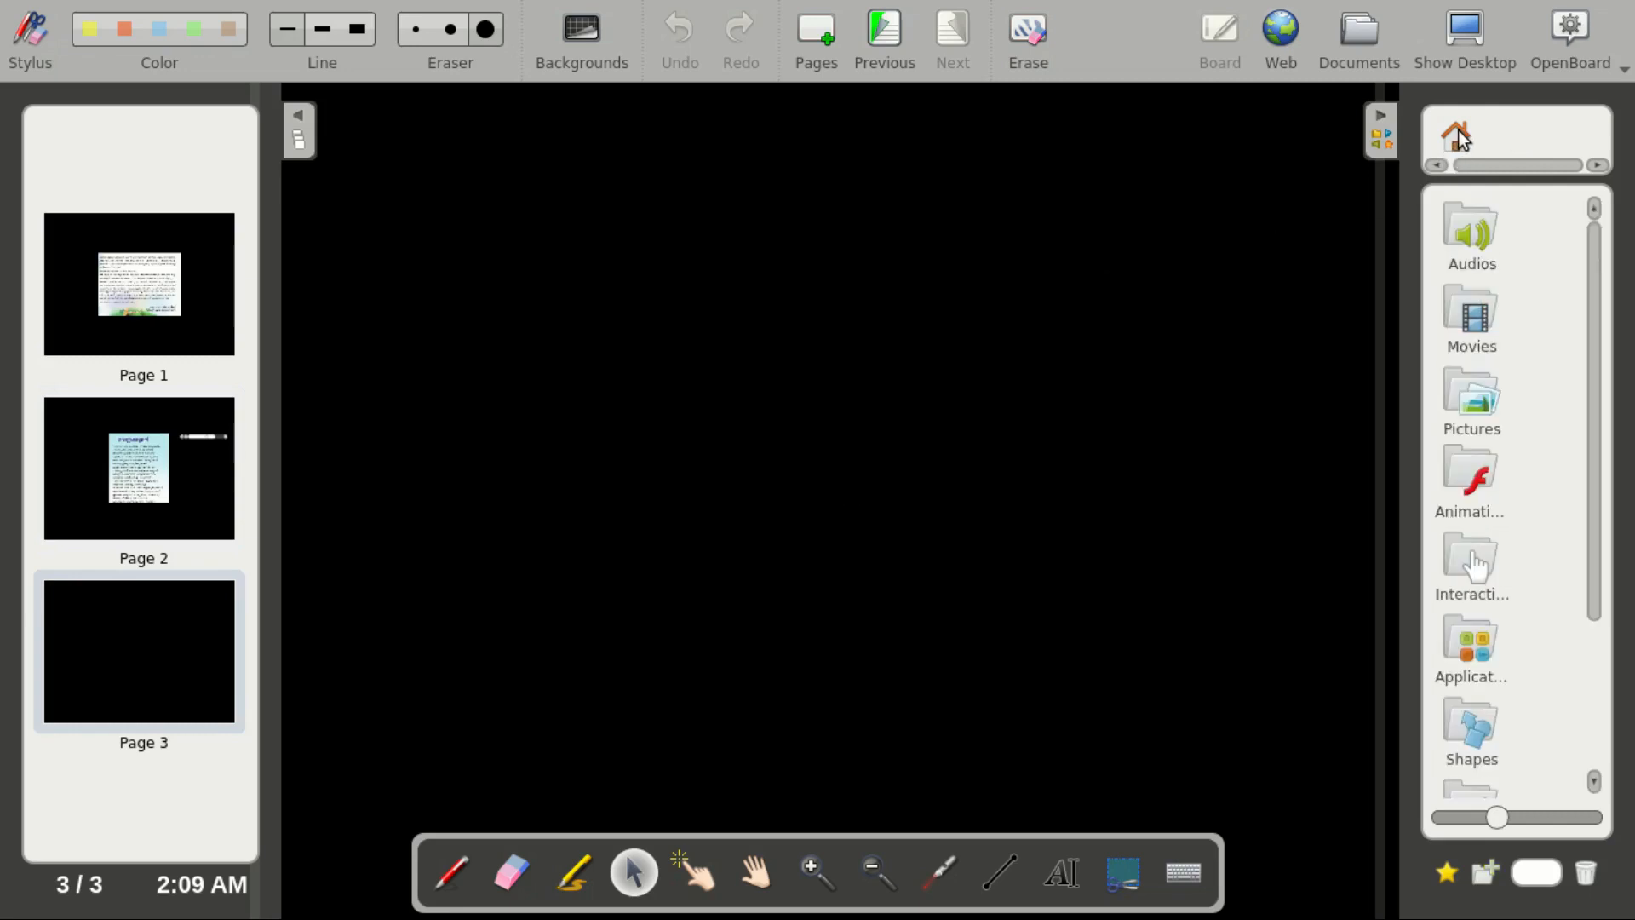
{"action": "double_click", "coordinate": [1481, 323]}
{"action": "left_click", "coordinate": [1493, 581]}
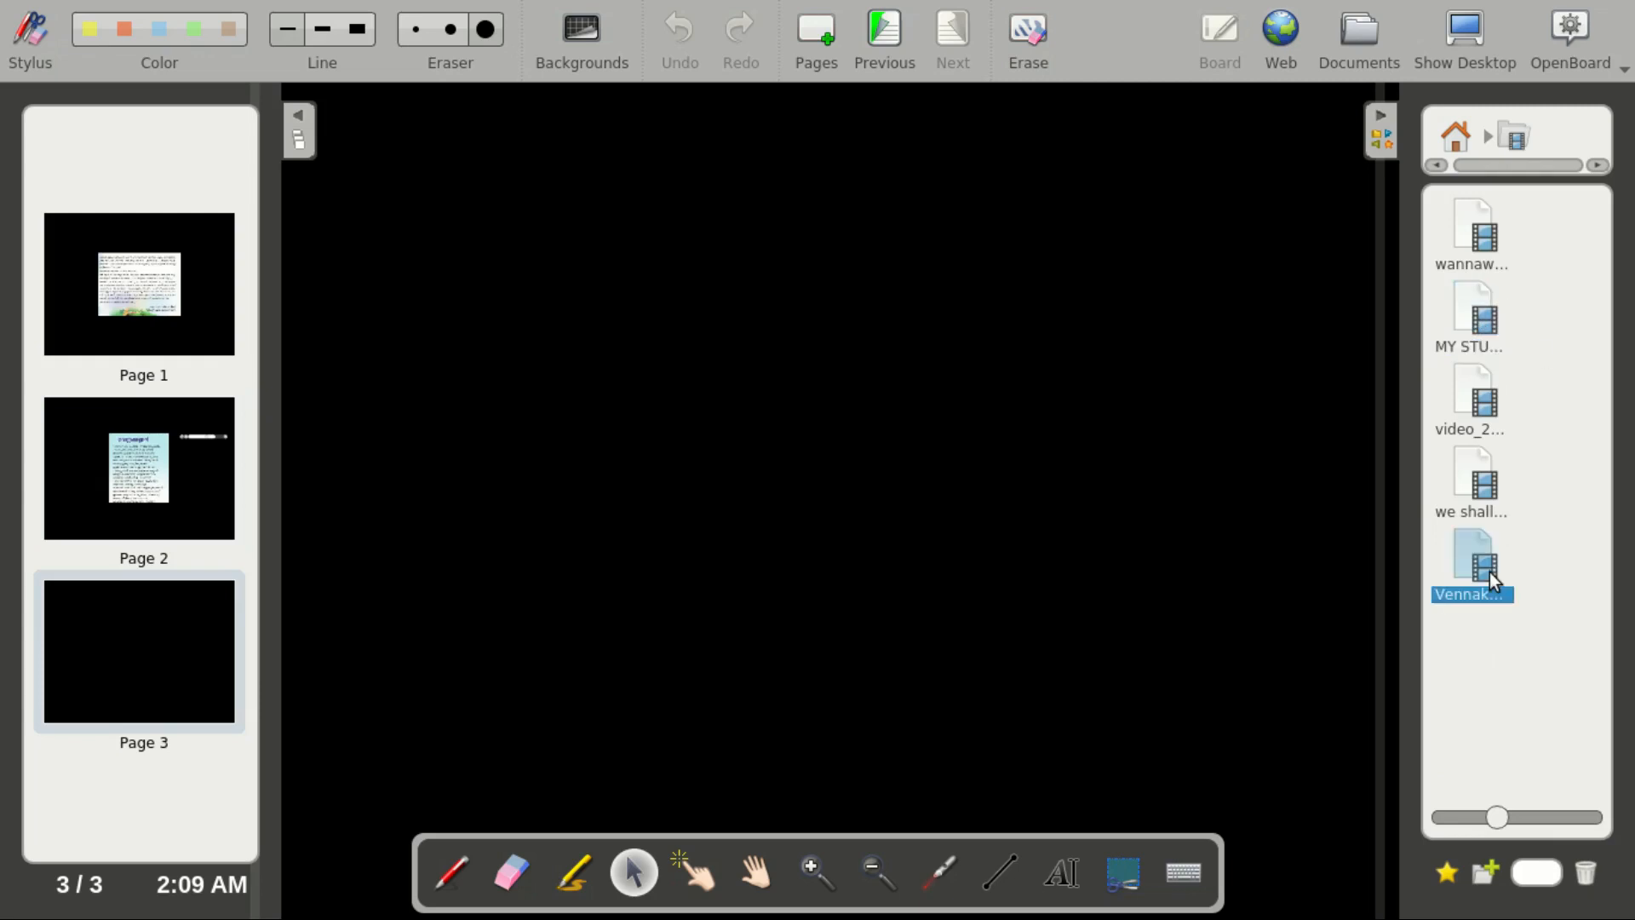
{"action": "left_click_drag", "start_coordinate": [1493, 590], "coordinate": [824, 413]}
{"action": "left_click_drag", "start_coordinate": [1047, 515], "coordinate": [745, 433]}
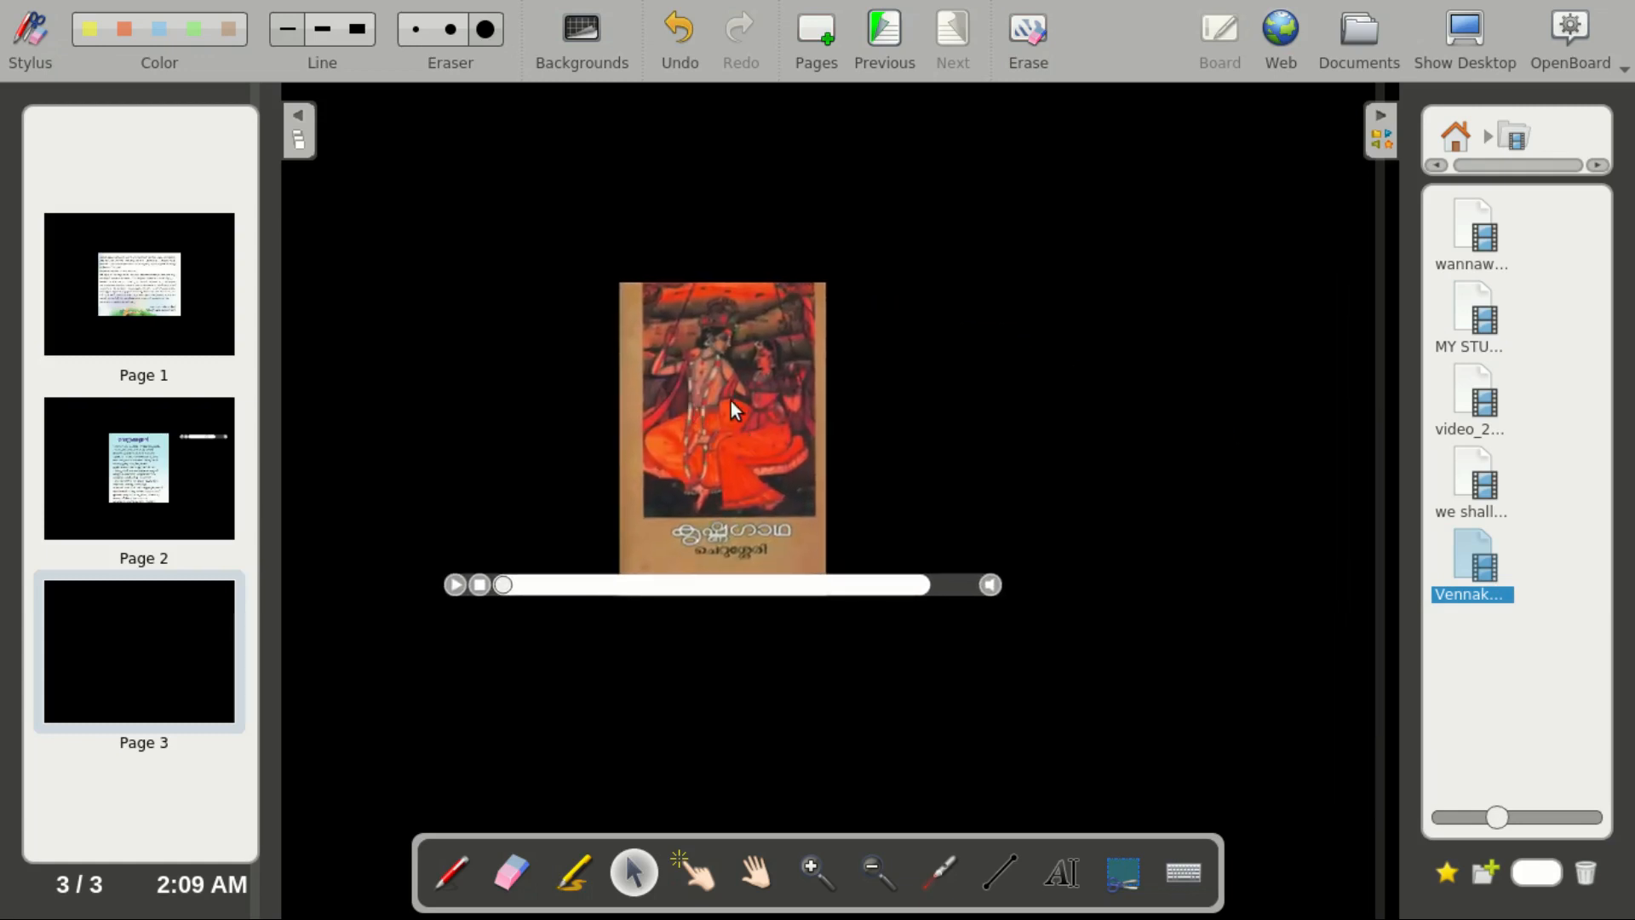
{"action": "left_click", "coordinate": [728, 400]}
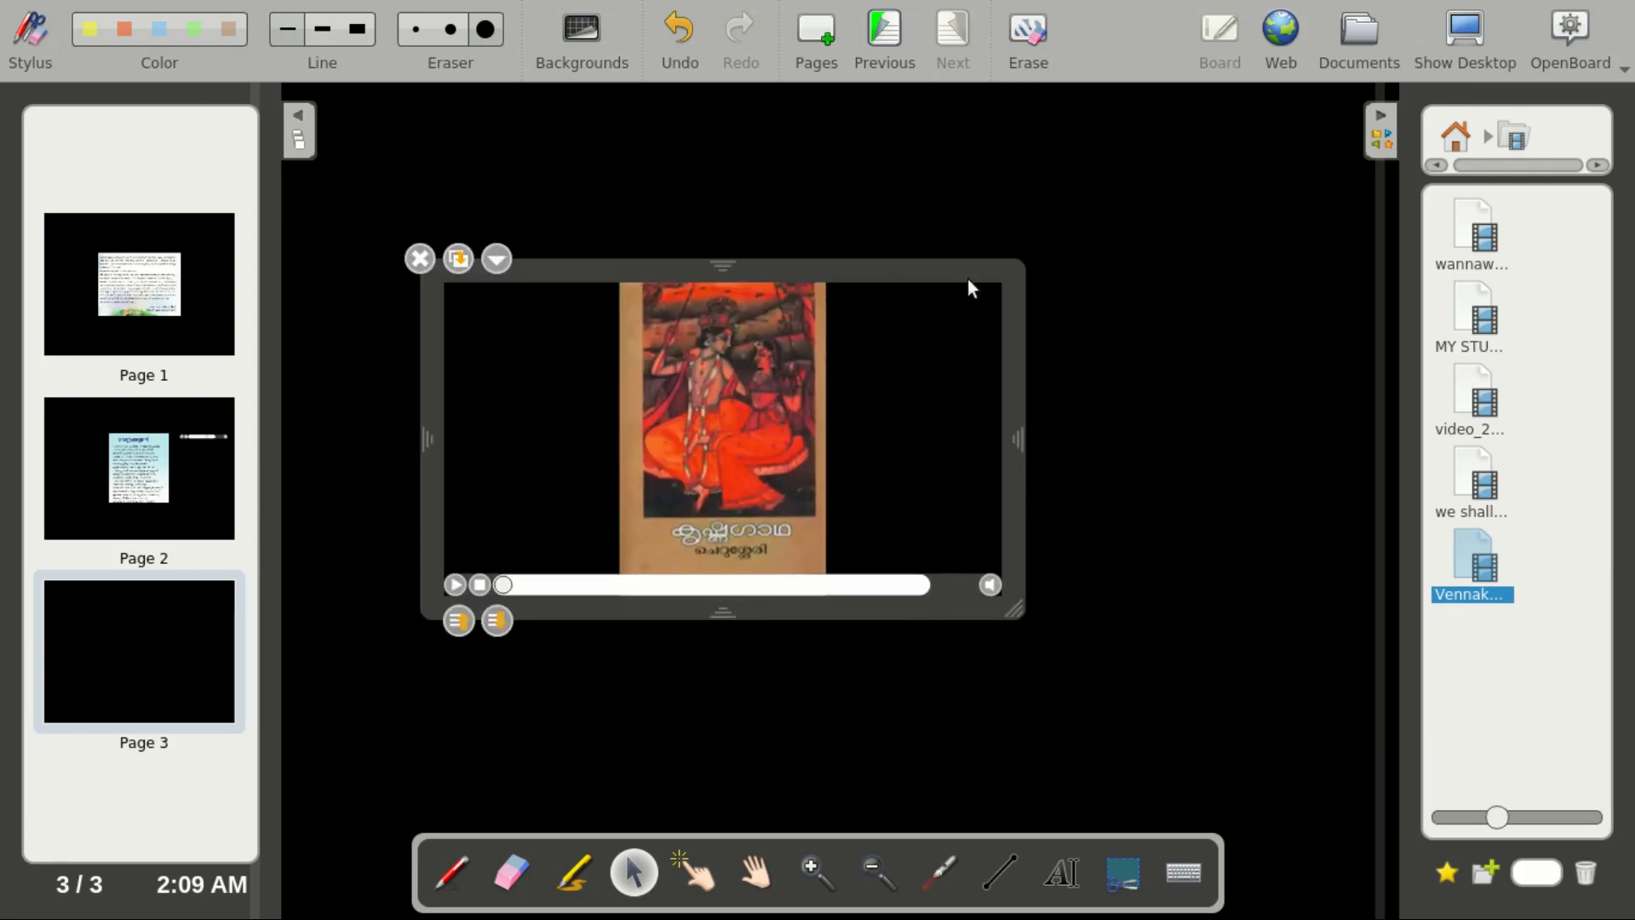
Step: Play the video on page 3 while adjusting the speaker volume and shifting its frame sideways, and pause the playback
{"action": "left_click", "coordinate": [457, 584]}
{"action": "key", "text": "XF86AudioRaiseVolume"}
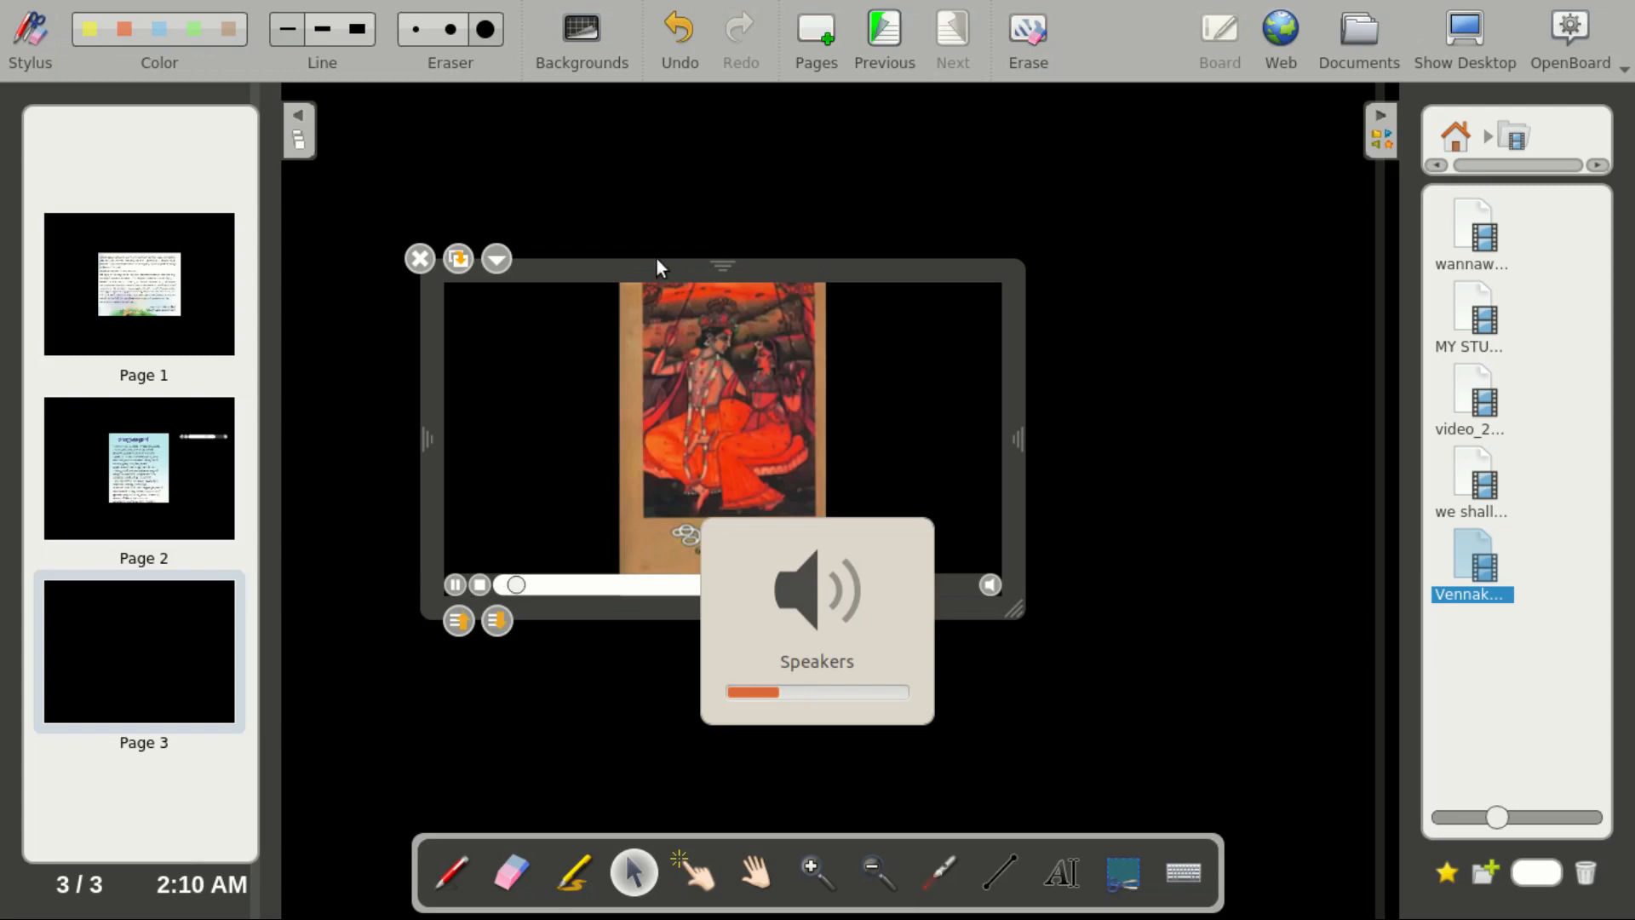
{"action": "left_click_drag", "start_coordinate": [646, 270], "coordinate": [758, 270]}
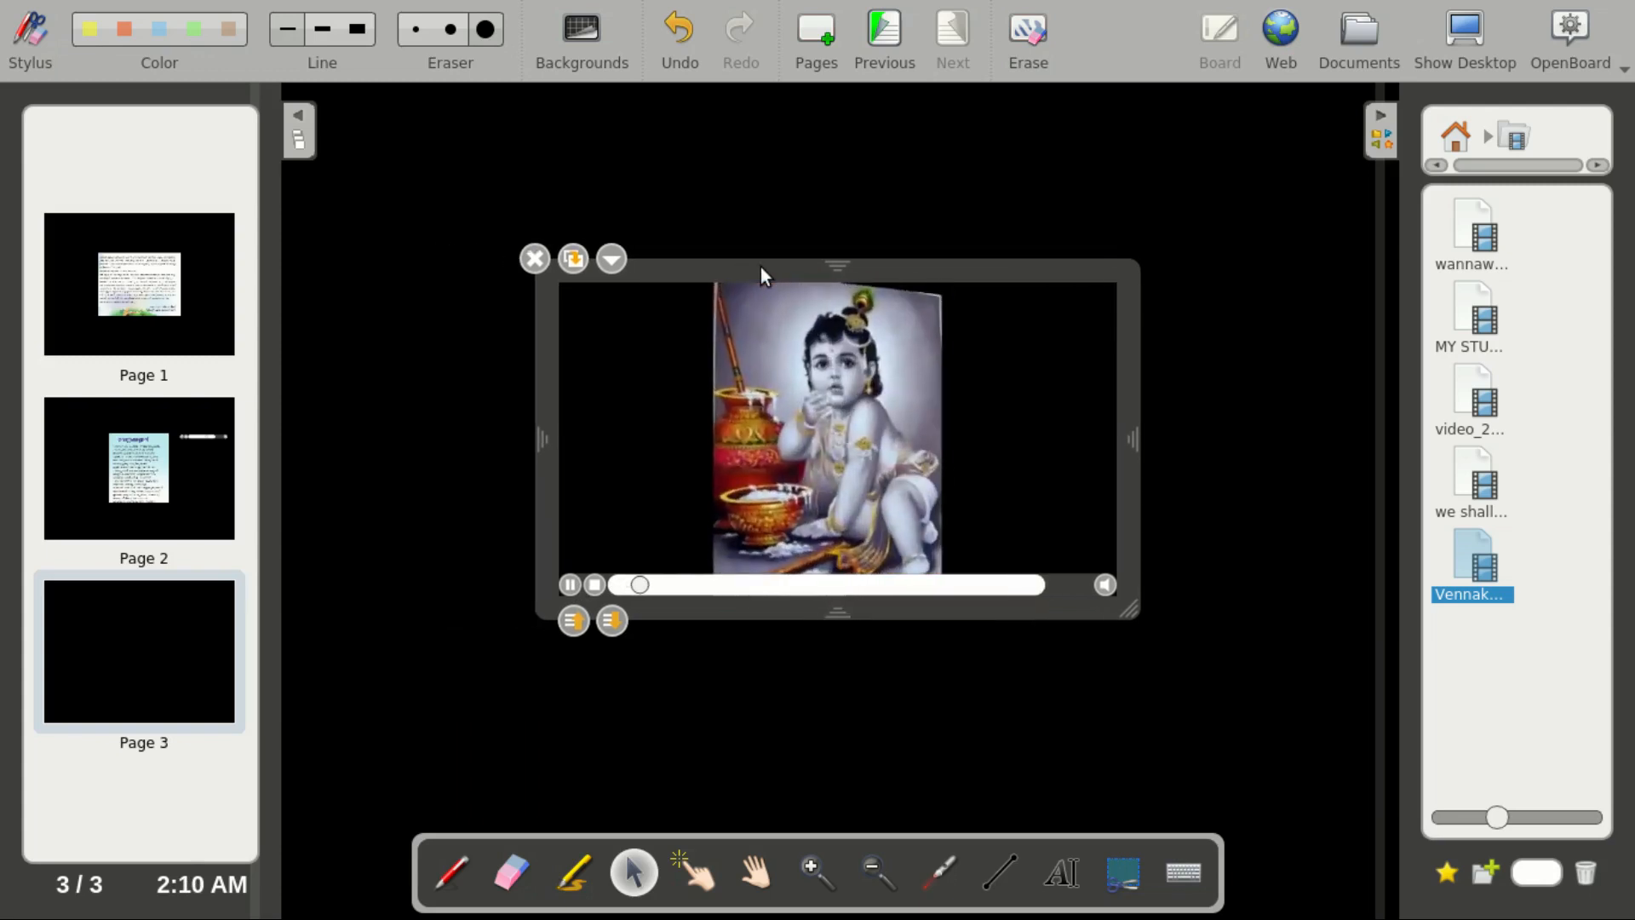
{"action": "key", "text": "XF86AudioRaiseVolume"}
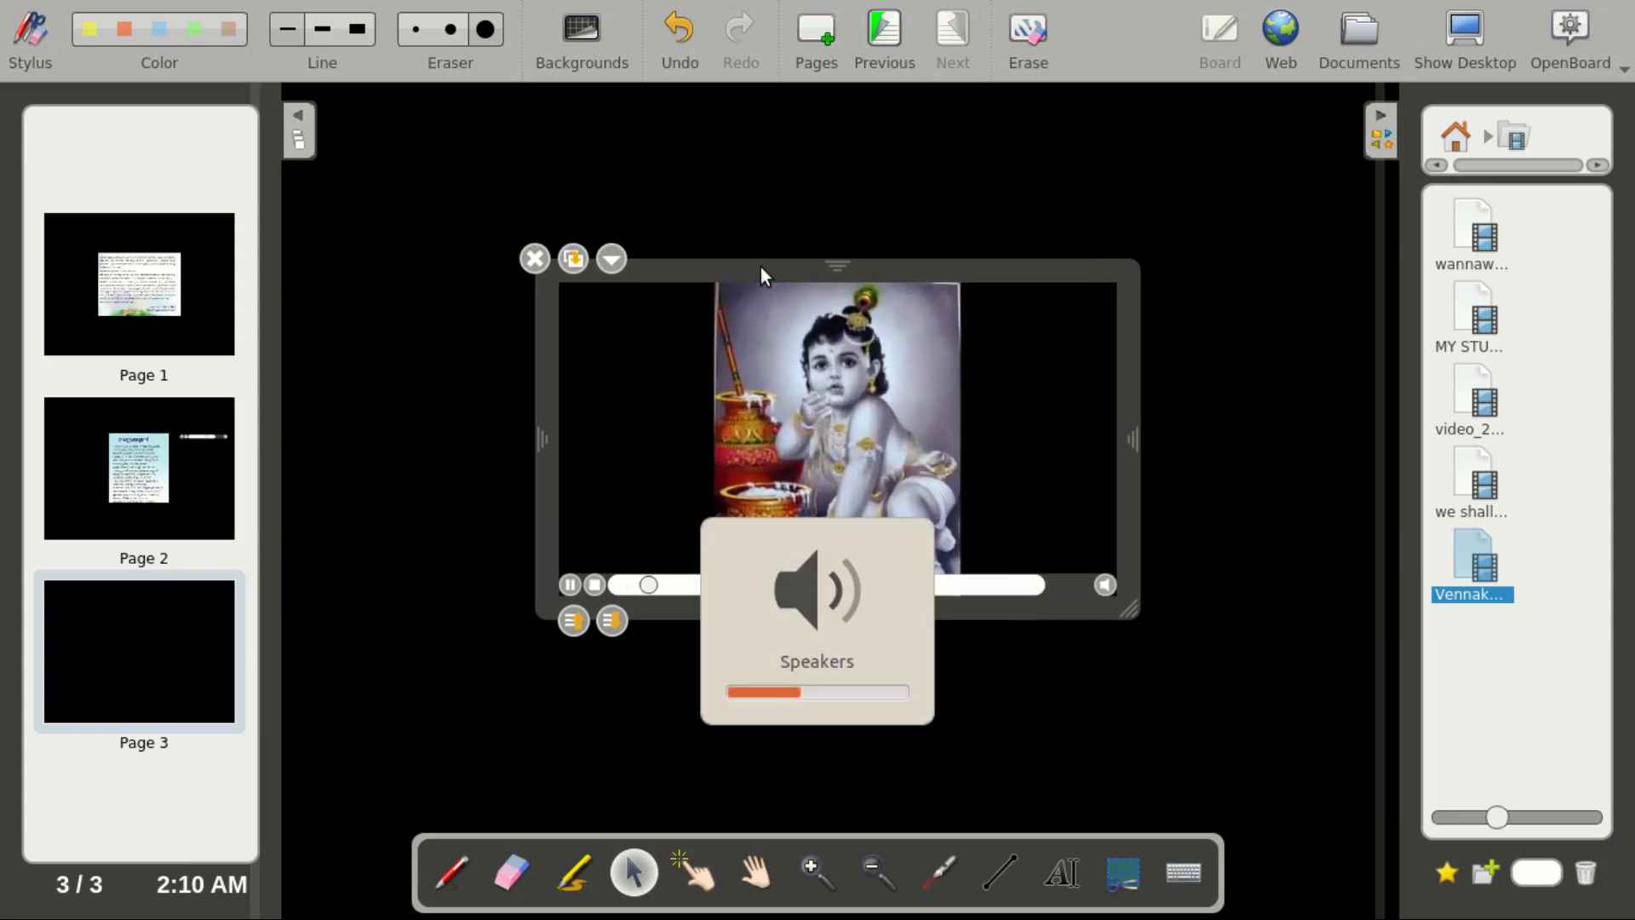
{"action": "key", "text": "XF86AudioLowerVolume"}
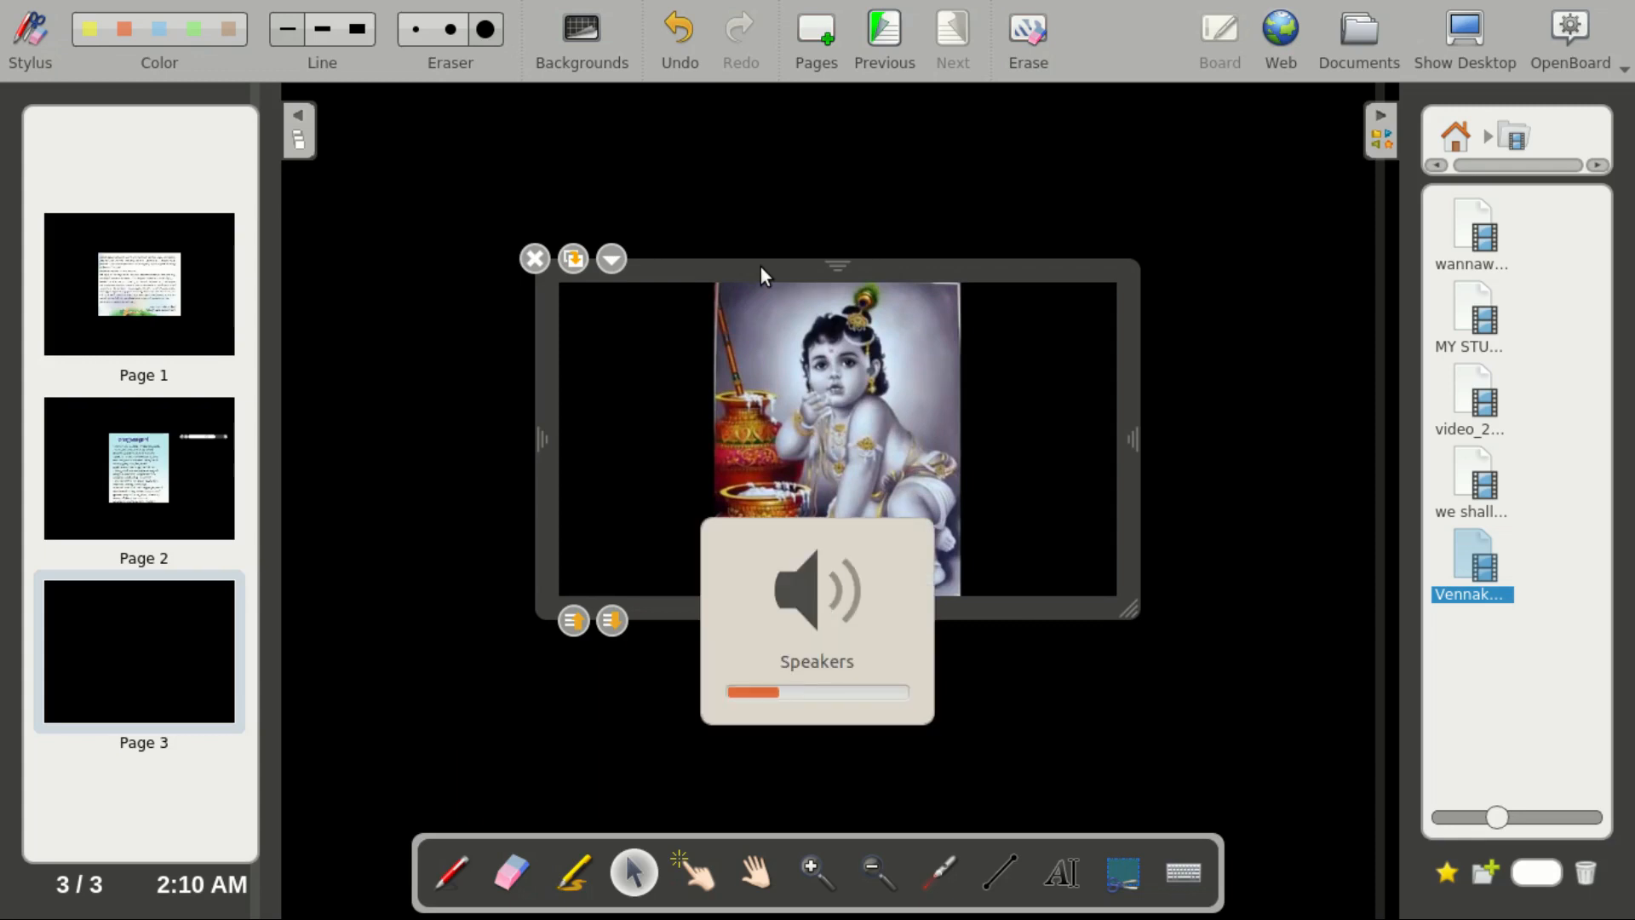
{"action": "mouse_move", "coordinate": [851, 354]}
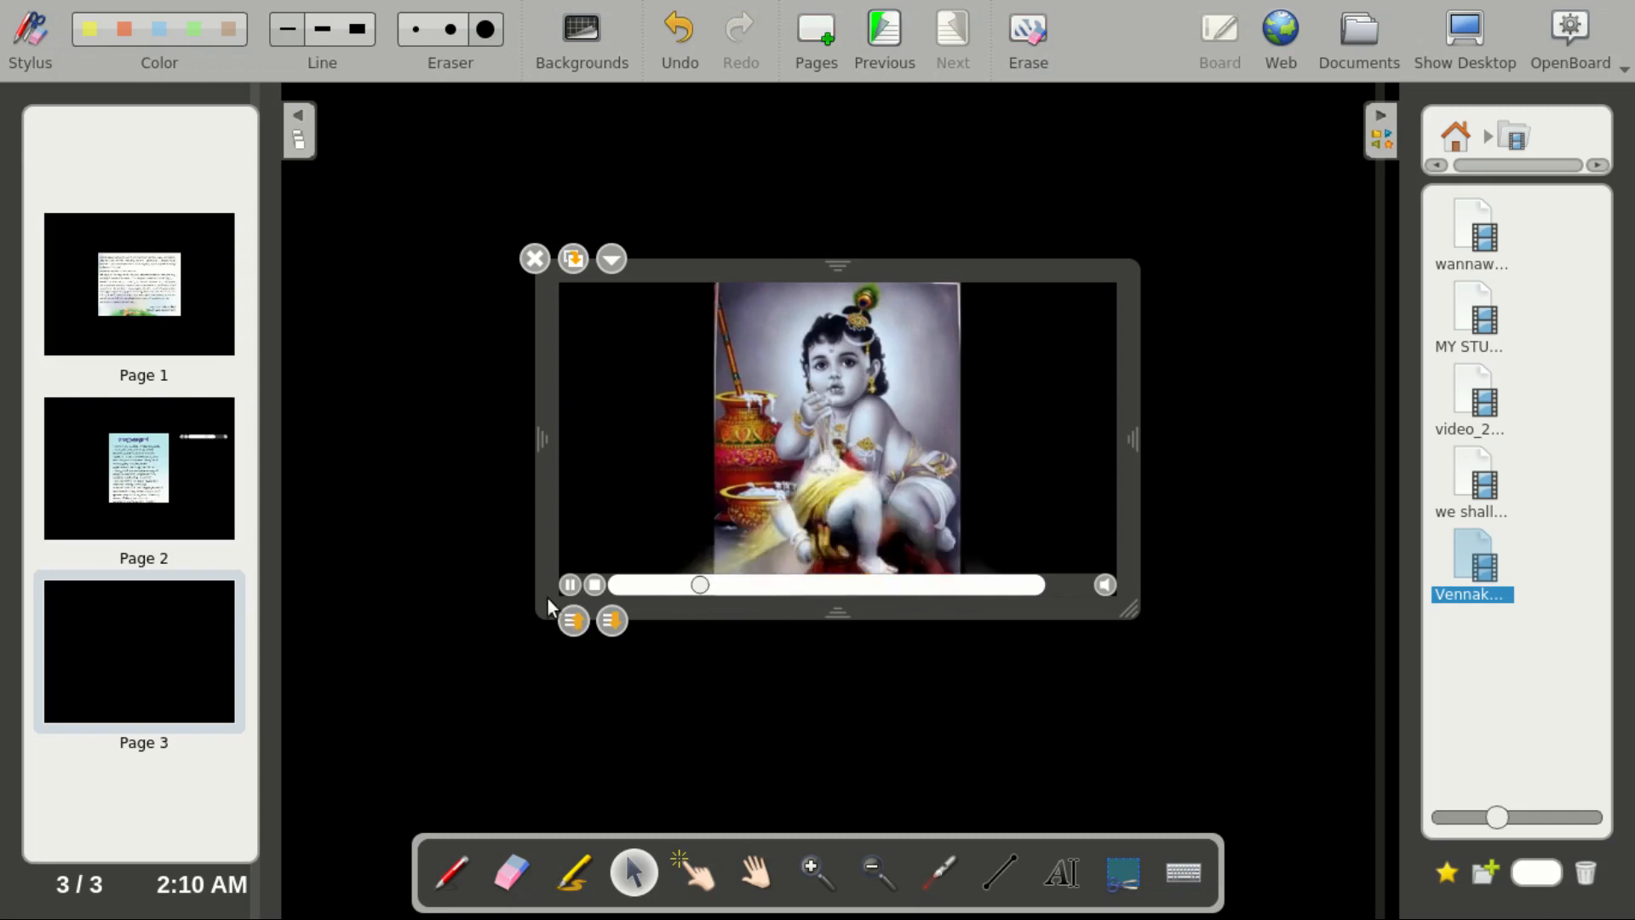
{"action": "left_click", "coordinate": [576, 589]}
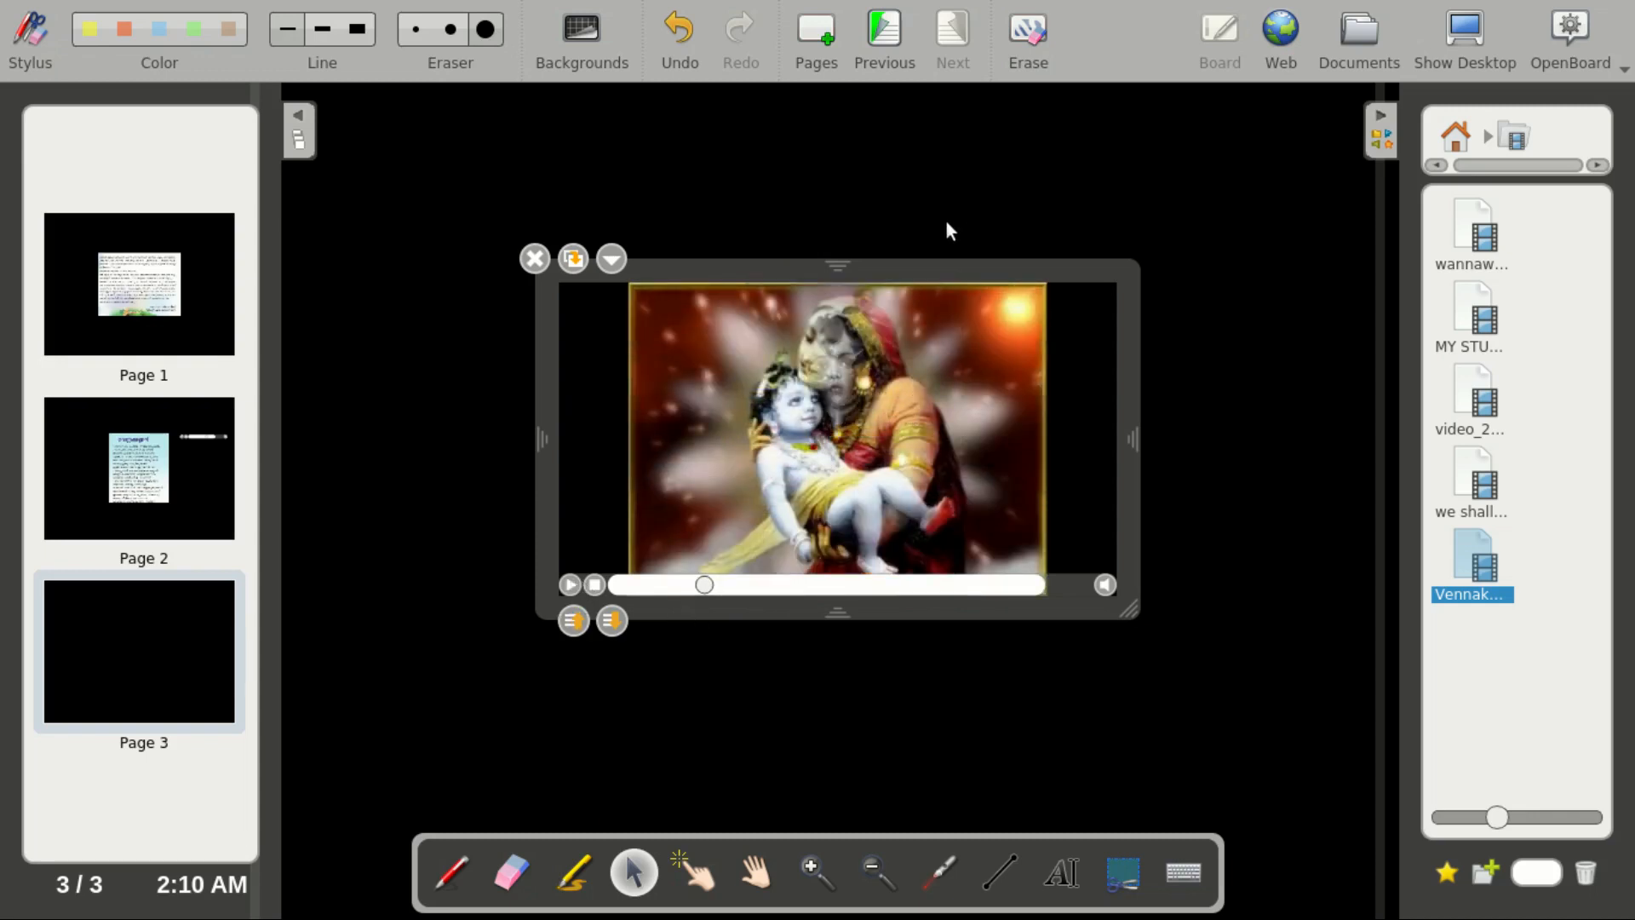
Step: Reposition and enlarge the video frame on page 3, and delete the video from the page
{"action": "left_click_drag", "start_coordinate": [922, 273], "coordinate": [911, 162]}
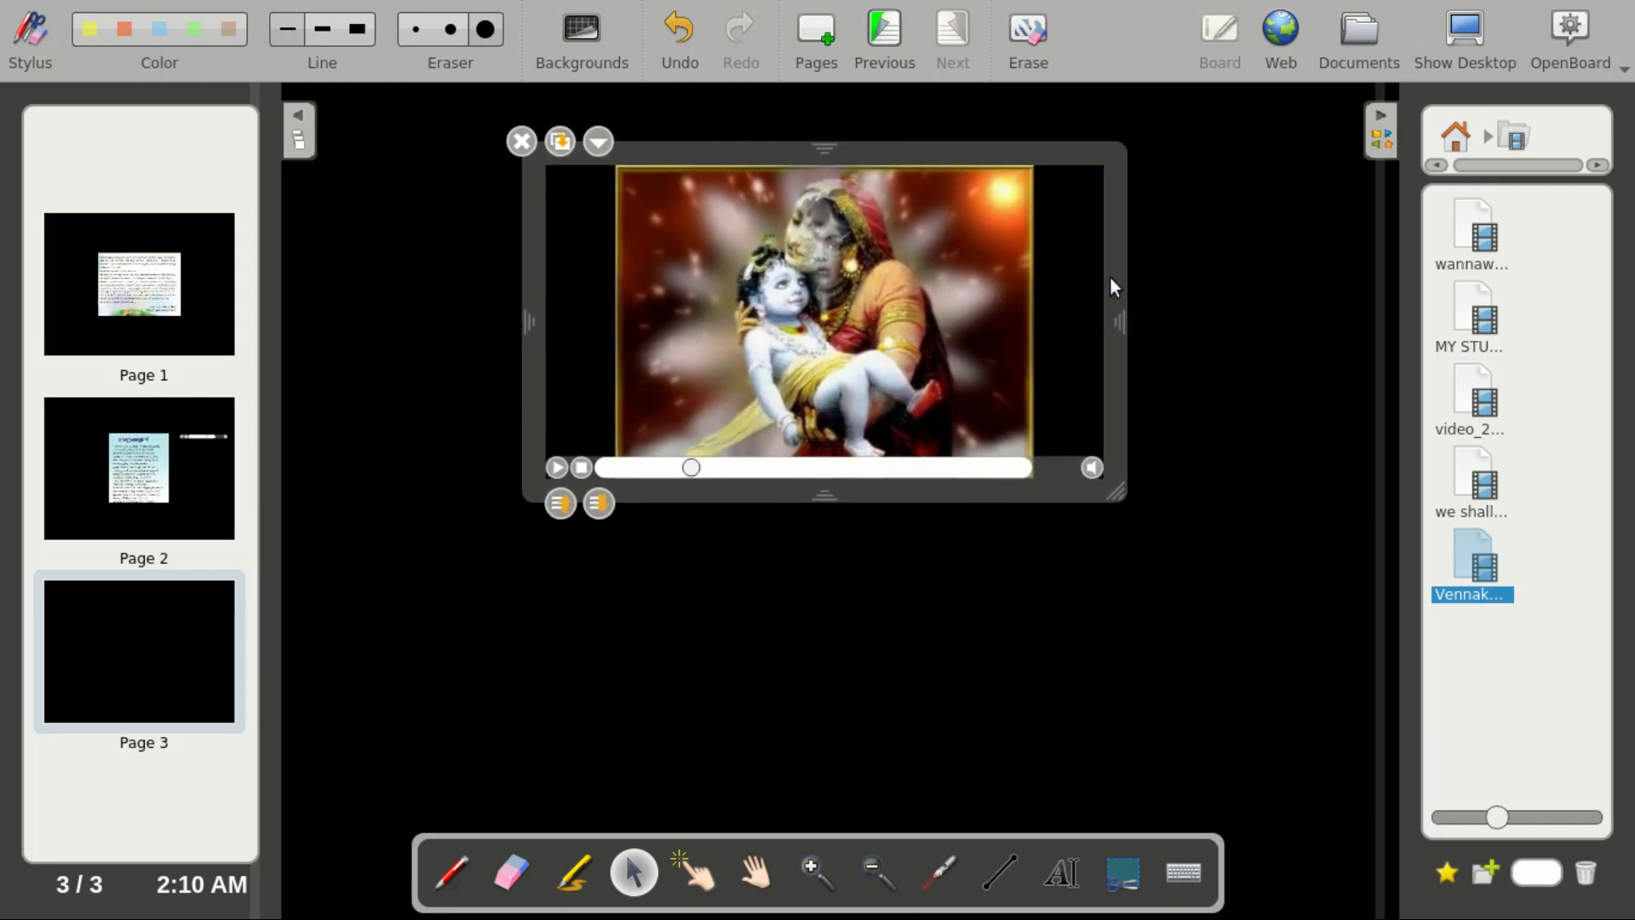
{"action": "left_click_drag", "start_coordinate": [1112, 180], "coordinate": [1149, 284]}
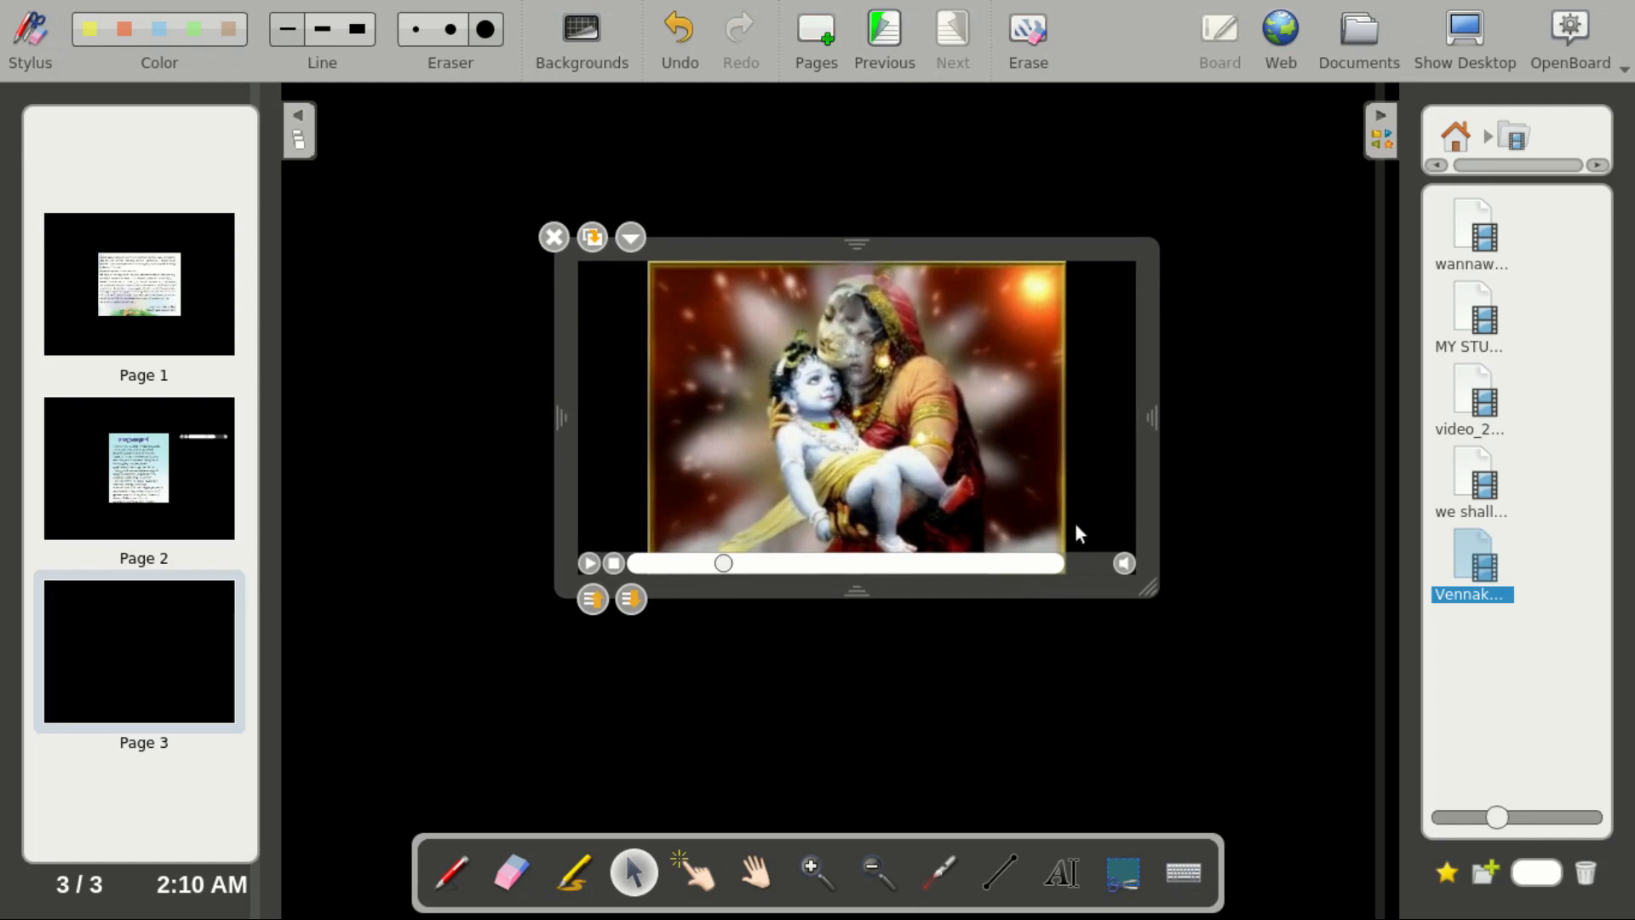
{"action": "left_click_drag", "start_coordinate": [1155, 594], "coordinate": [1220, 680]}
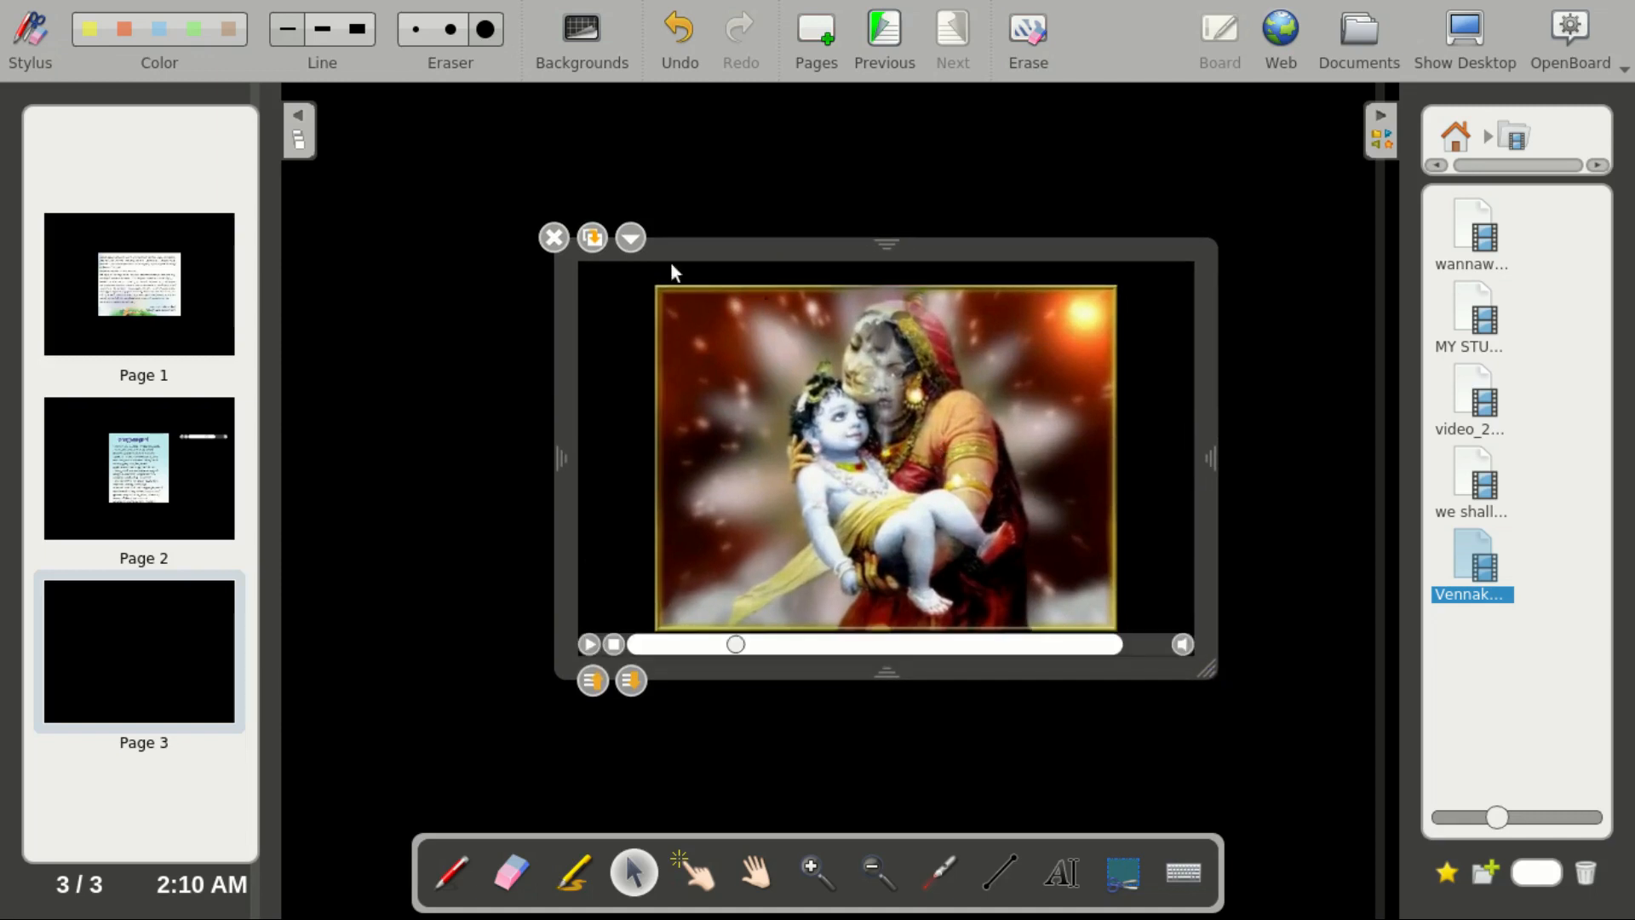
{"action": "left_click", "coordinate": [553, 238]}
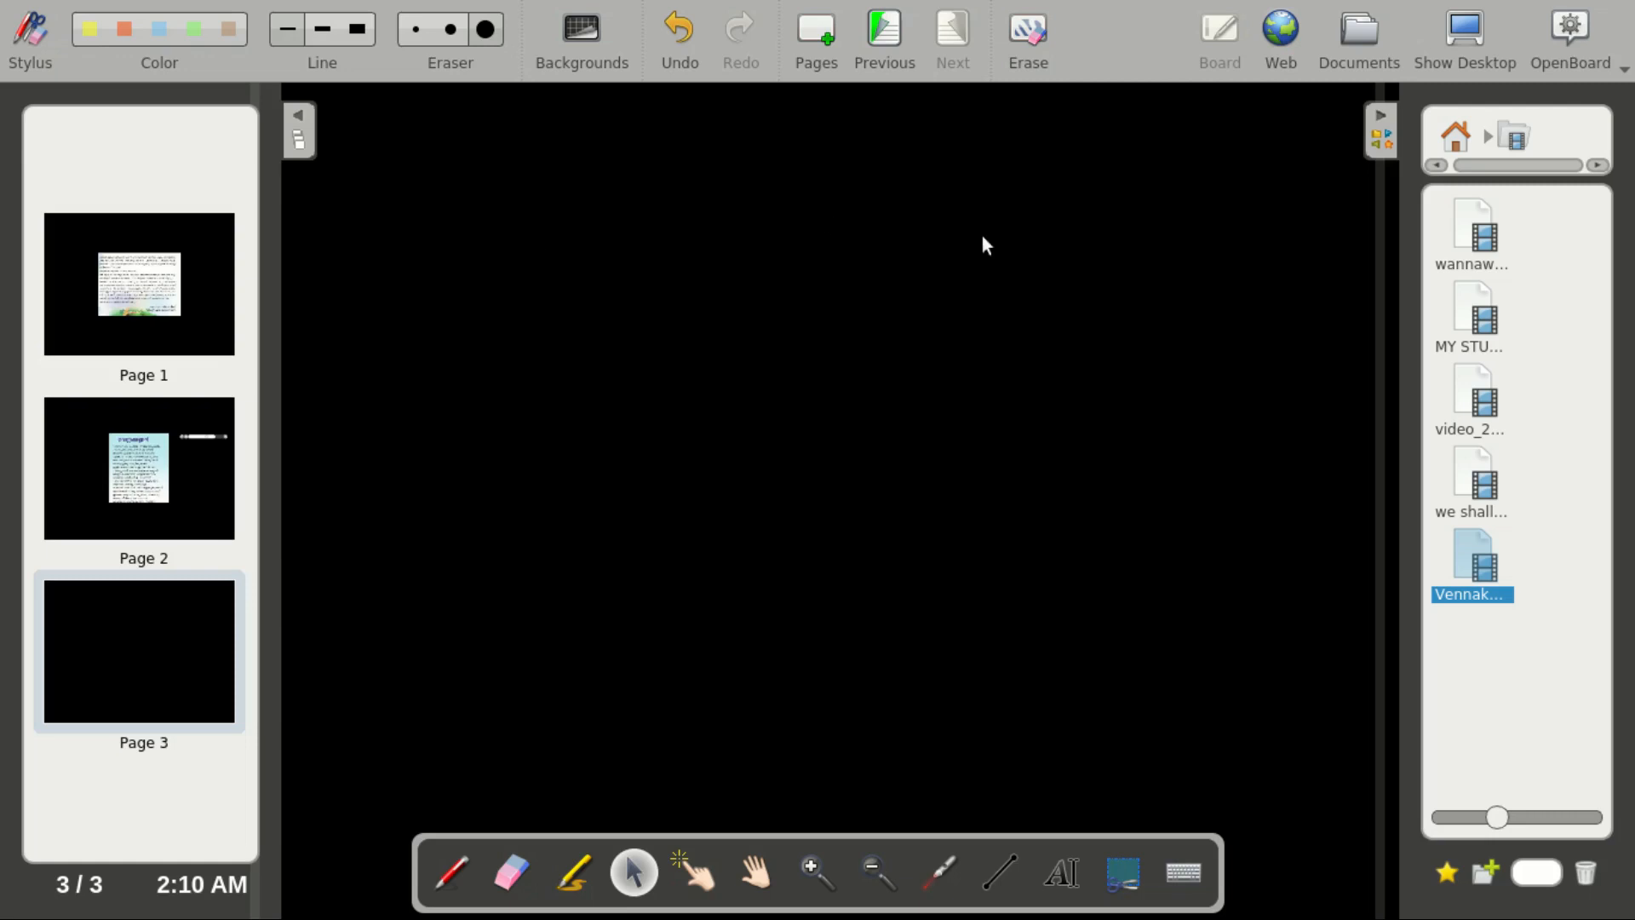
Step: Place the IMG-201... picture from the library's Pictures folder on page 3, and remove it again
{"action": "left_click", "coordinate": [1457, 136]}
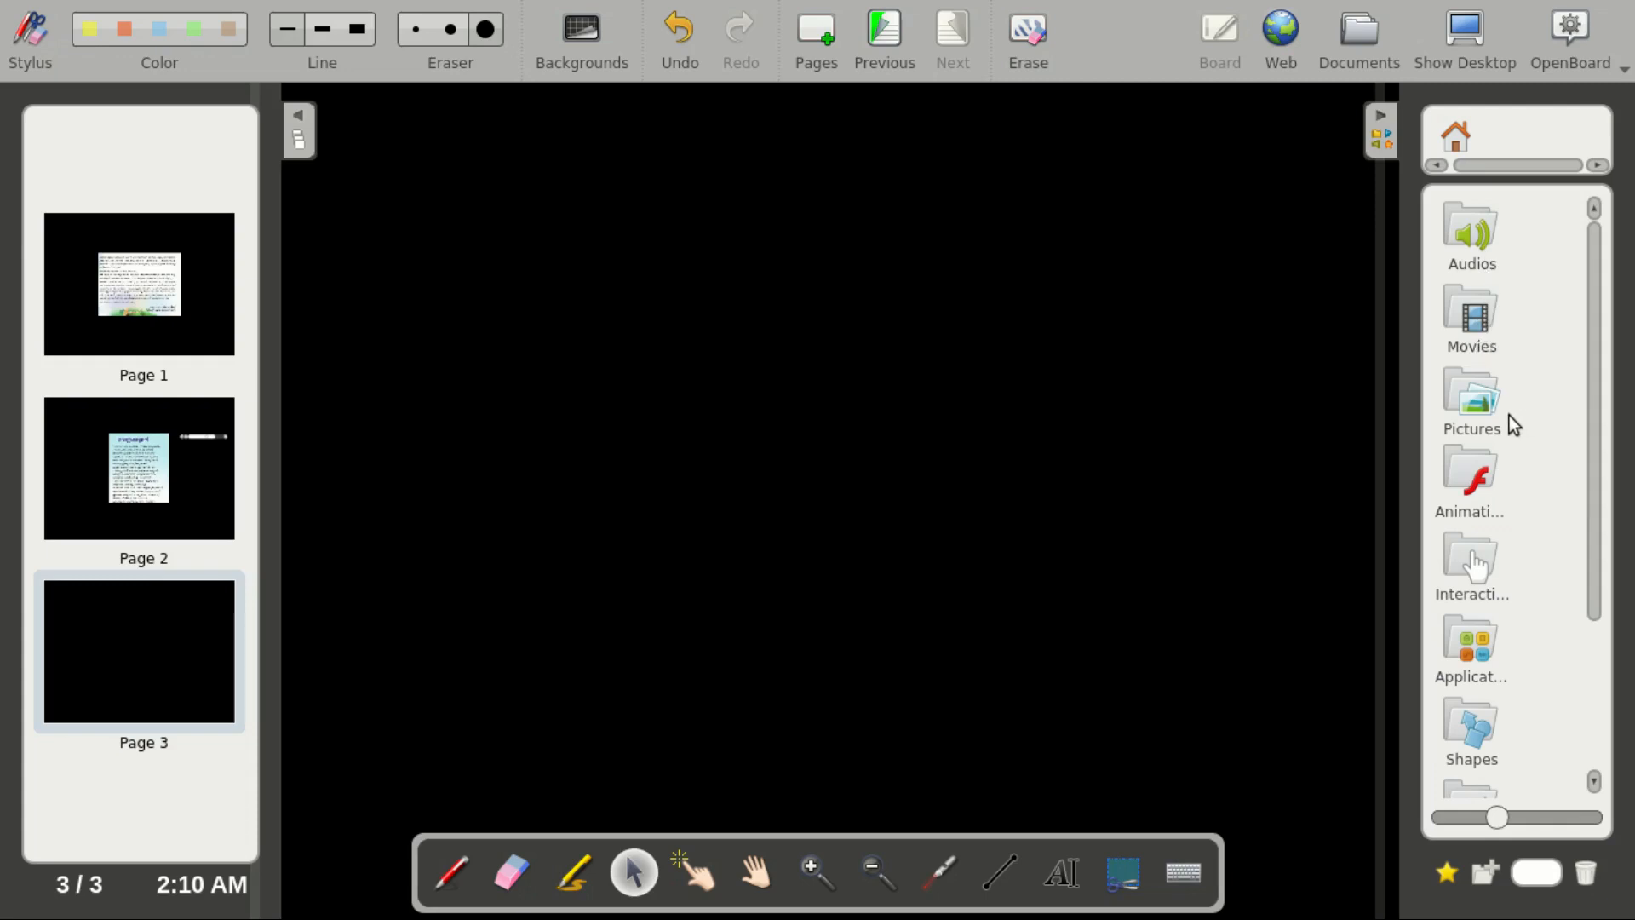
{"action": "double_click", "coordinate": [1468, 401]}
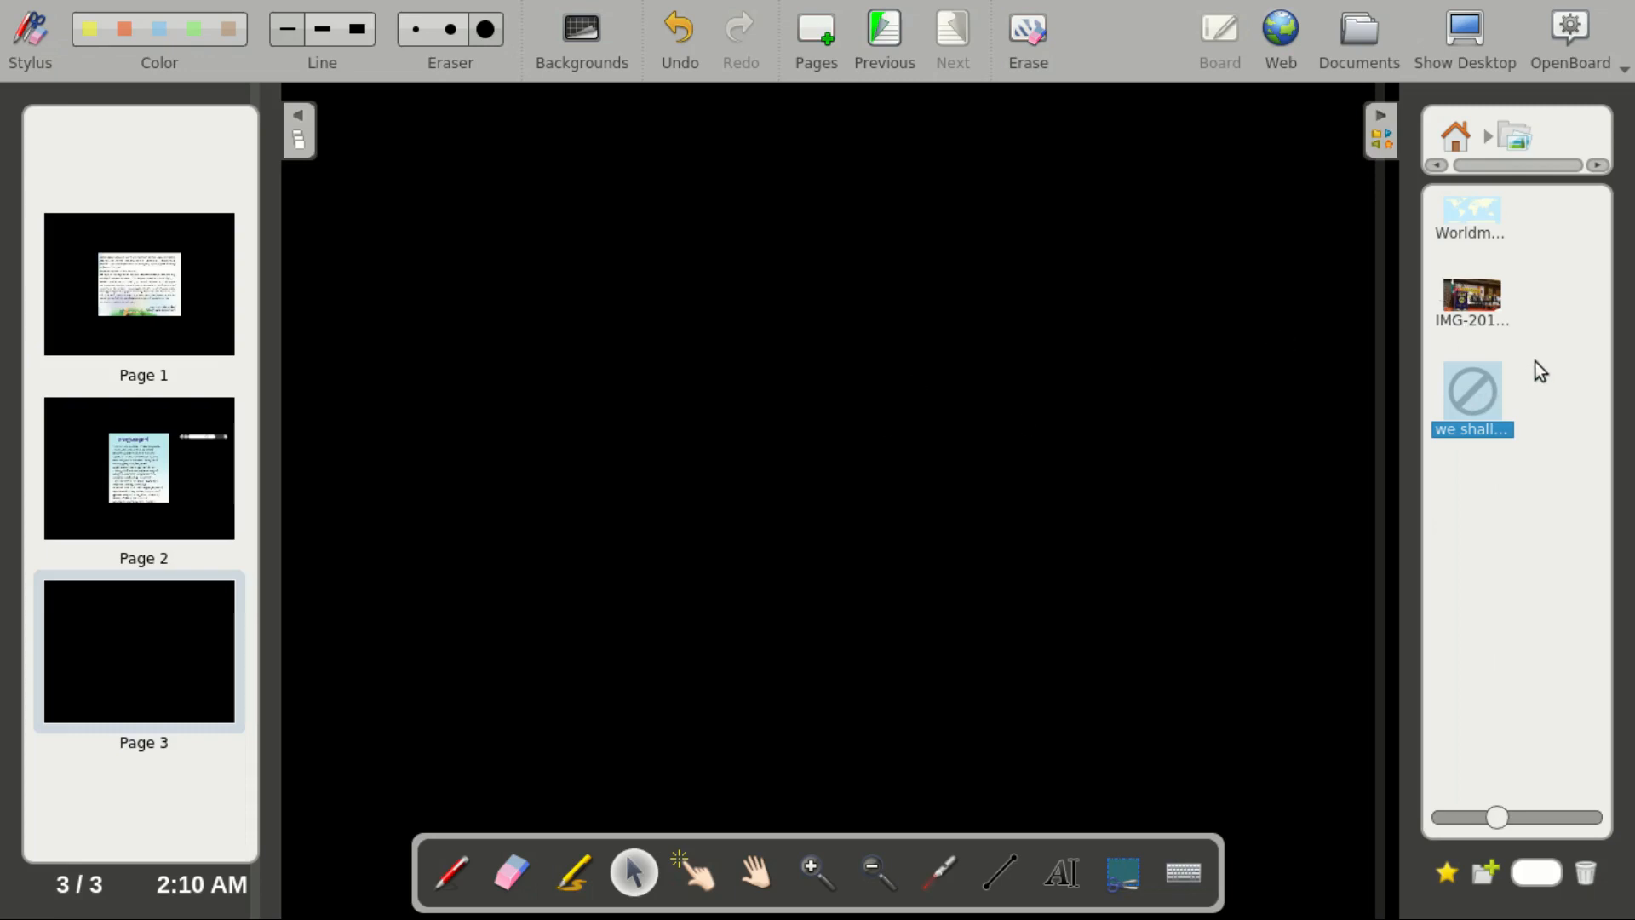
{"action": "left_click", "coordinate": [1485, 309]}
{"action": "left_click_drag", "start_coordinate": [1483, 300], "coordinate": [861, 342]}
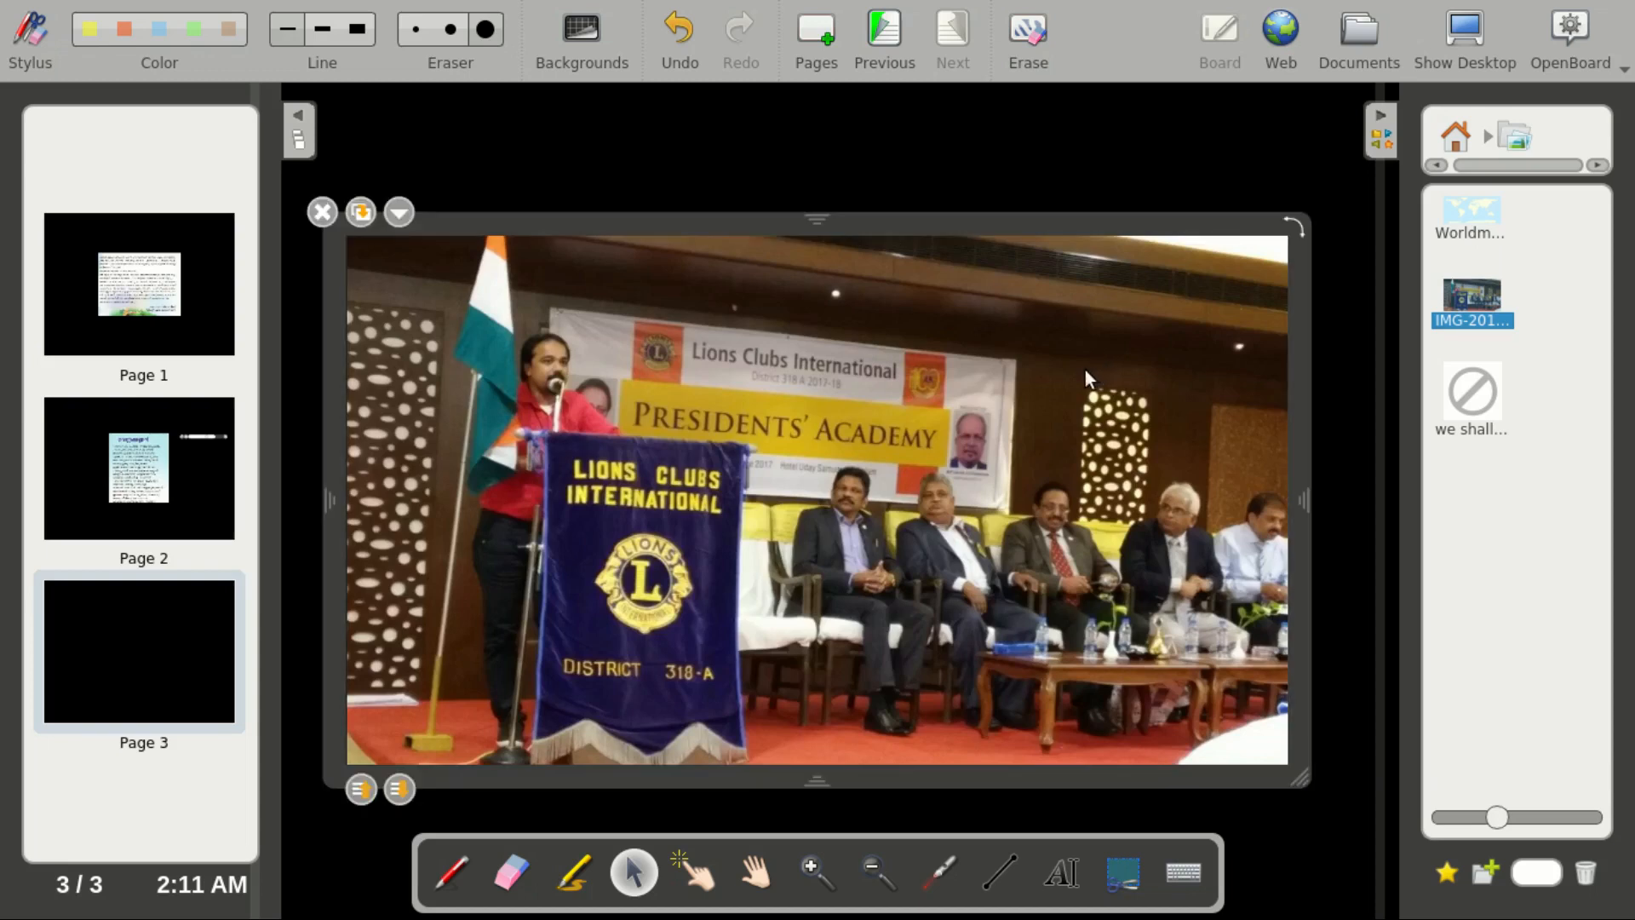
{"action": "left_click", "coordinate": [322, 212]}
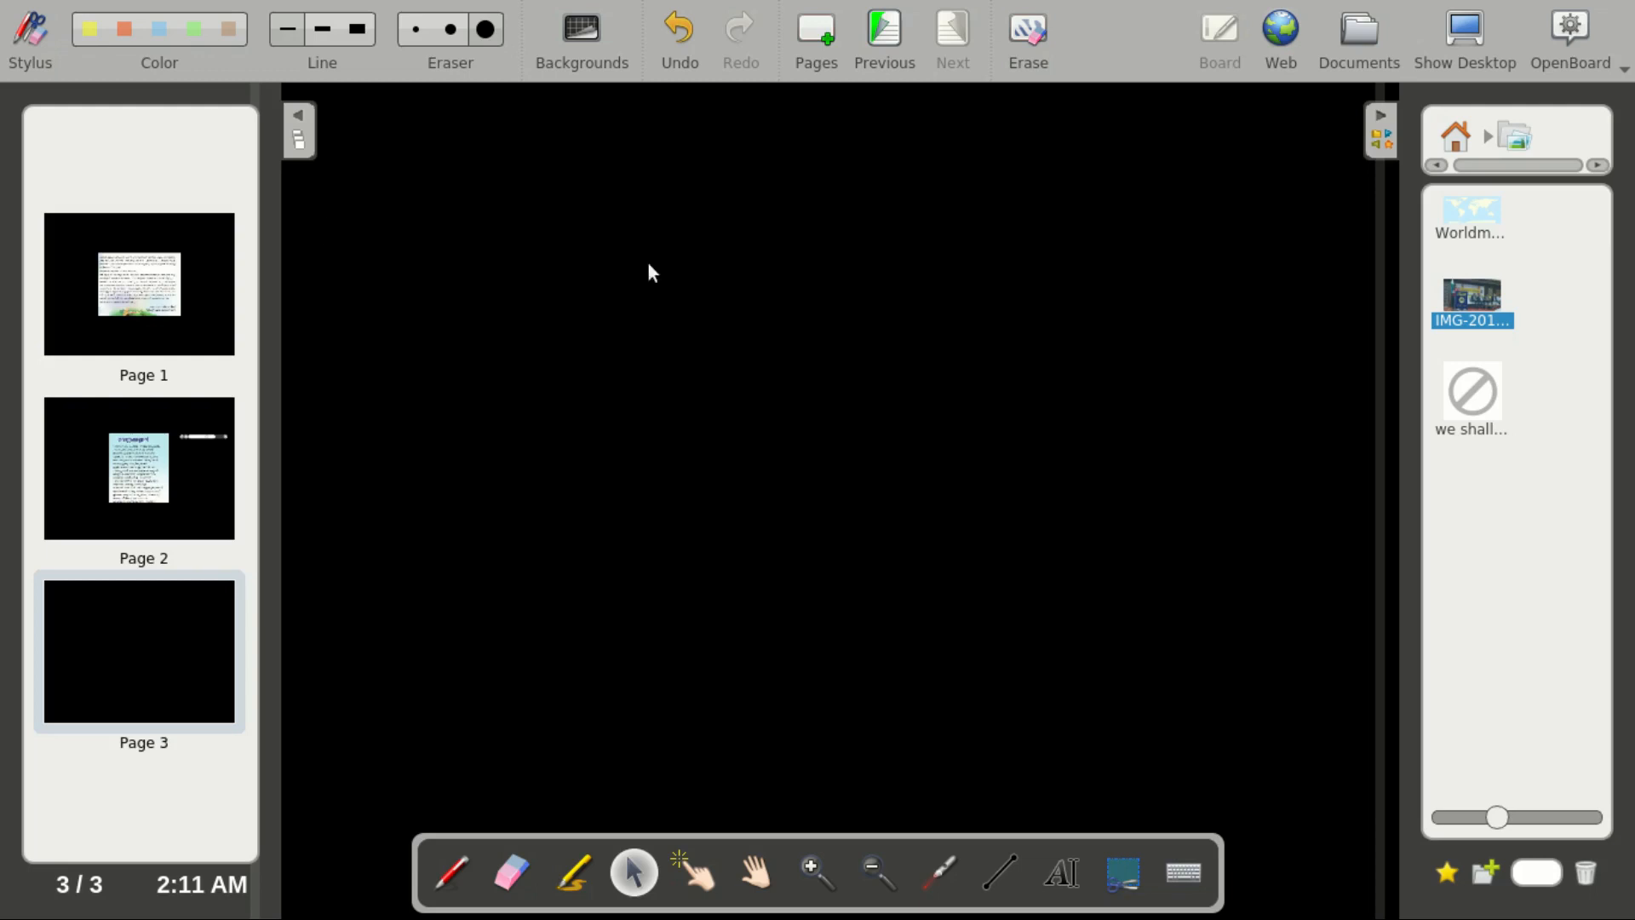
Step: Add the Ruler from the library's Applications folder to page 3 and position it horizontally in the lower part of the board
{"action": "left_click", "coordinate": [1439, 124]}
{"action": "key", "text": "ctrl+e"}
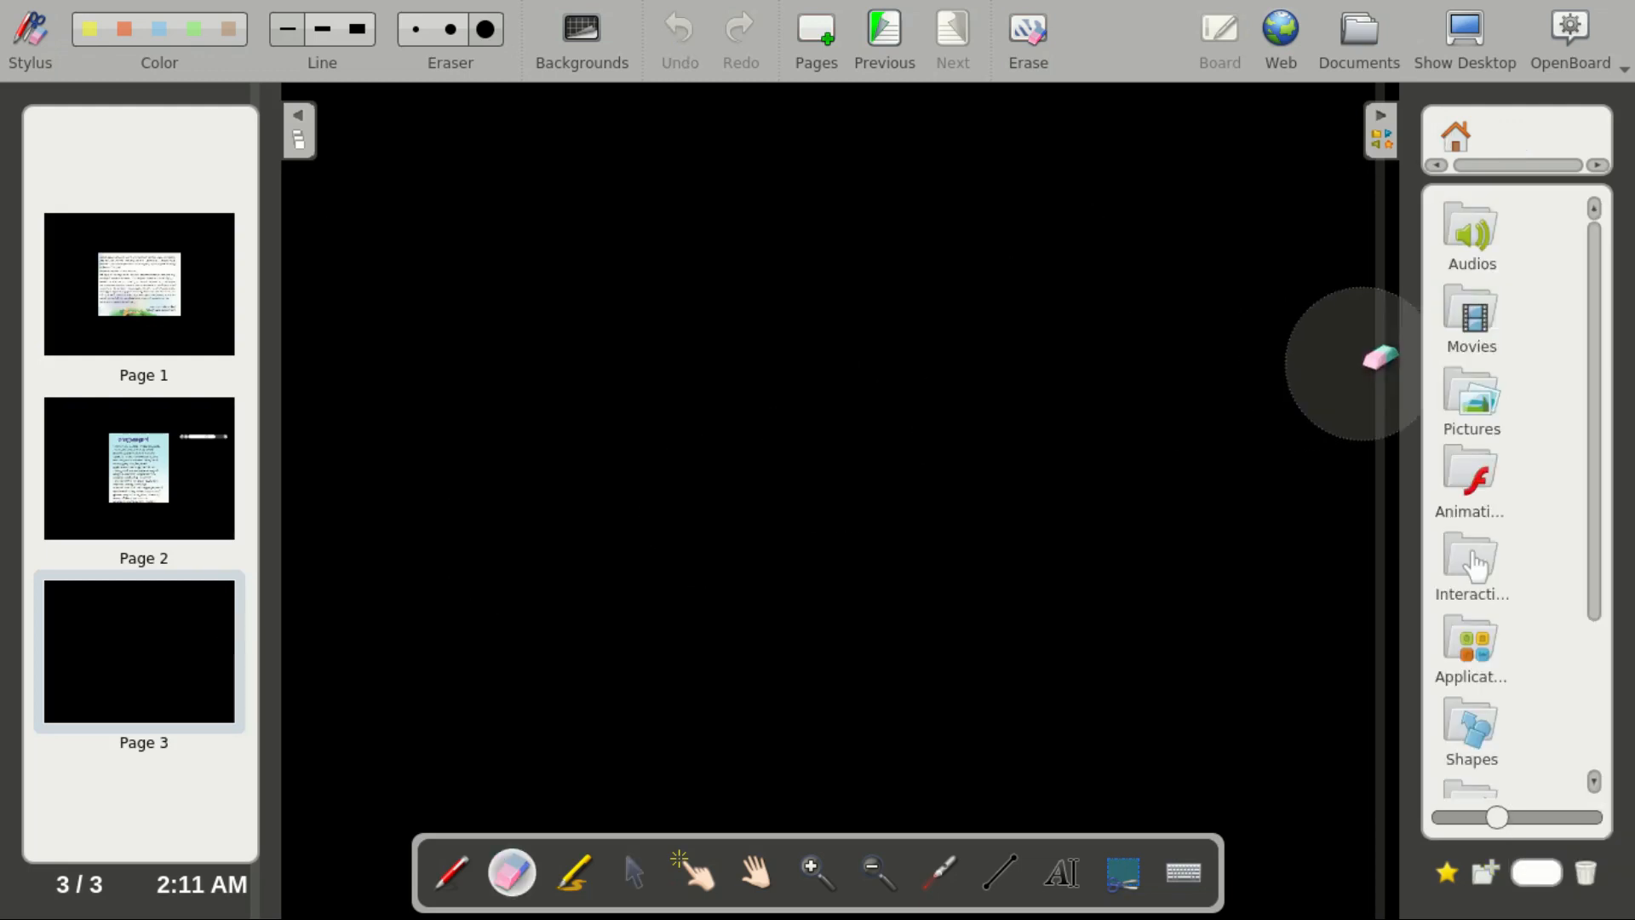
{"action": "left_click_drag", "start_coordinate": [1589, 283], "coordinate": [1602, 389]}
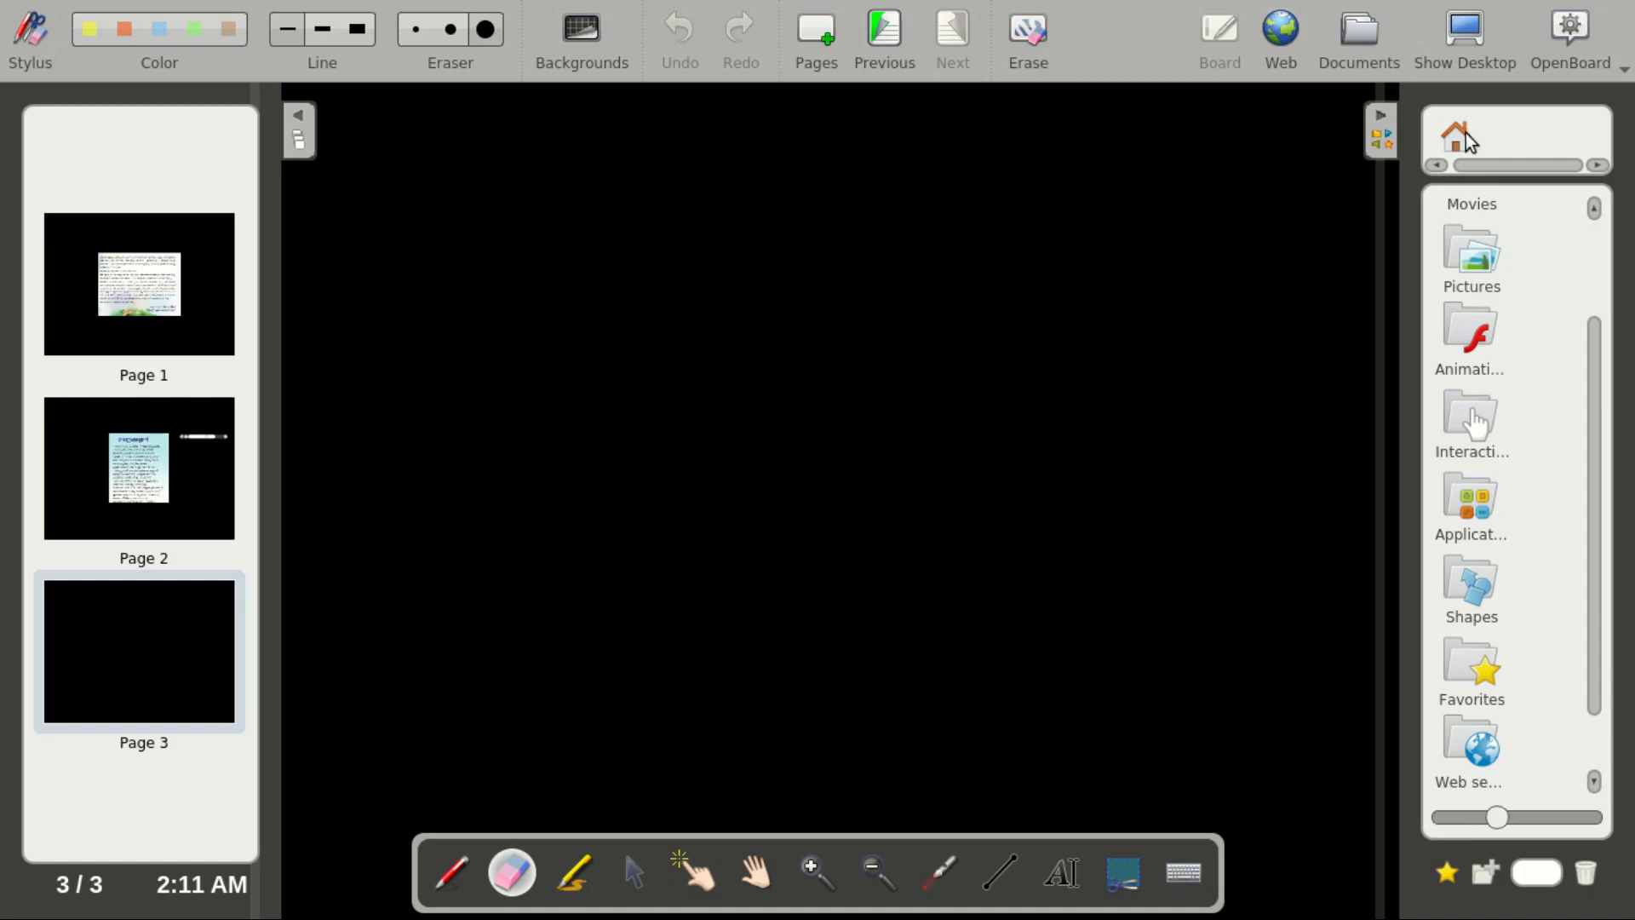
{"action": "double_click", "coordinate": [1461, 510]}
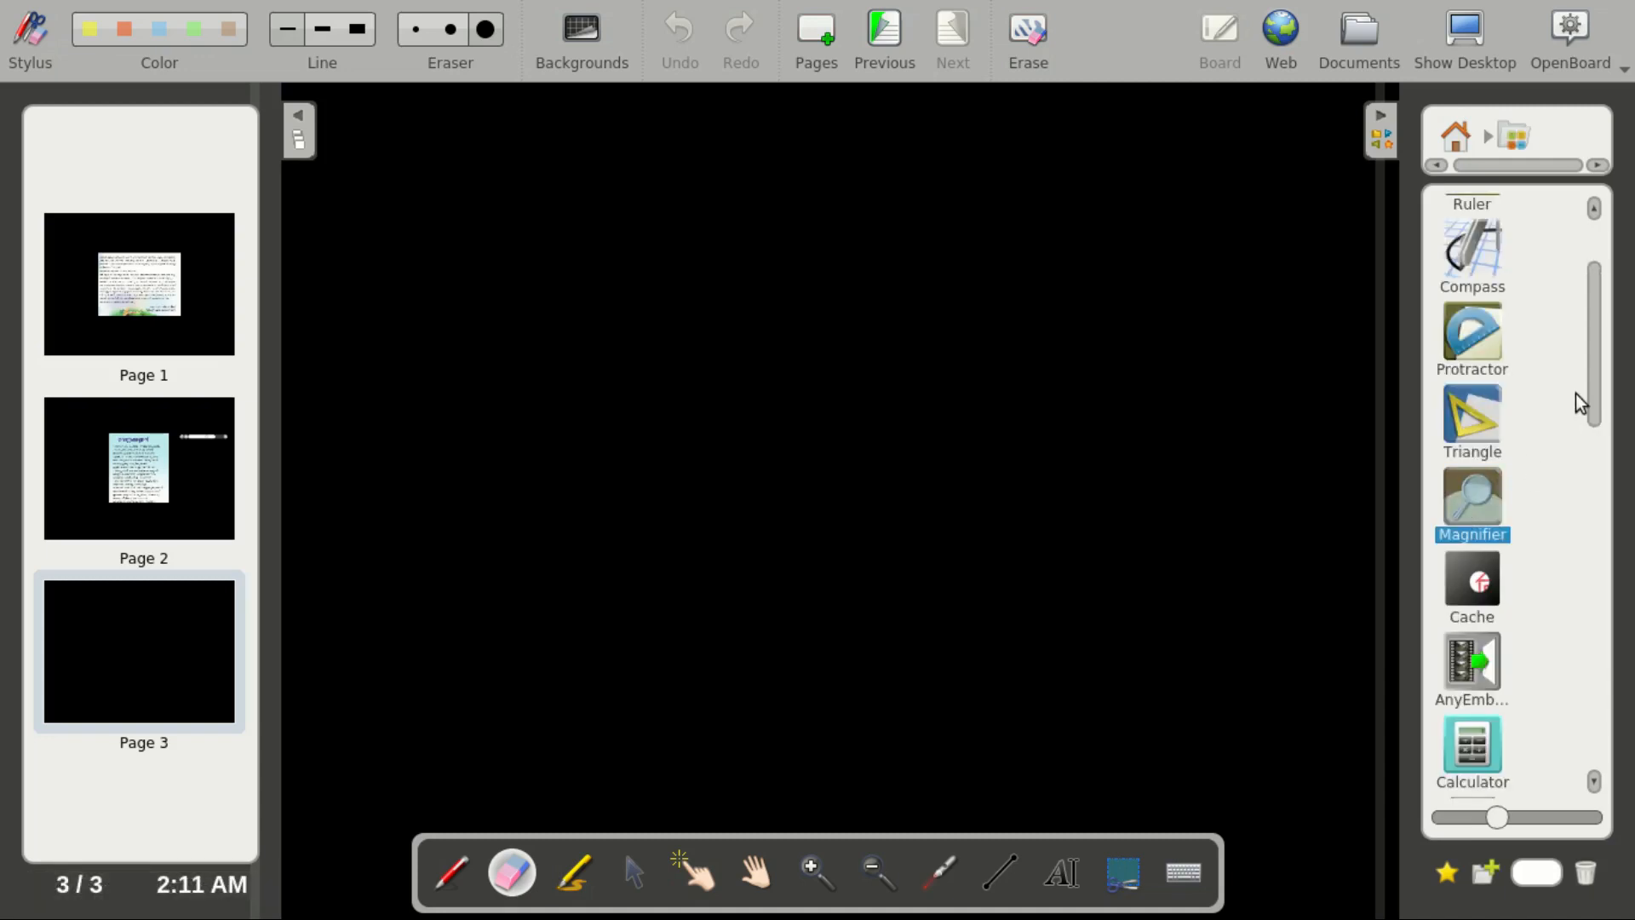
{"action": "left_click_drag", "start_coordinate": [1598, 366], "coordinate": [1601, 268]}
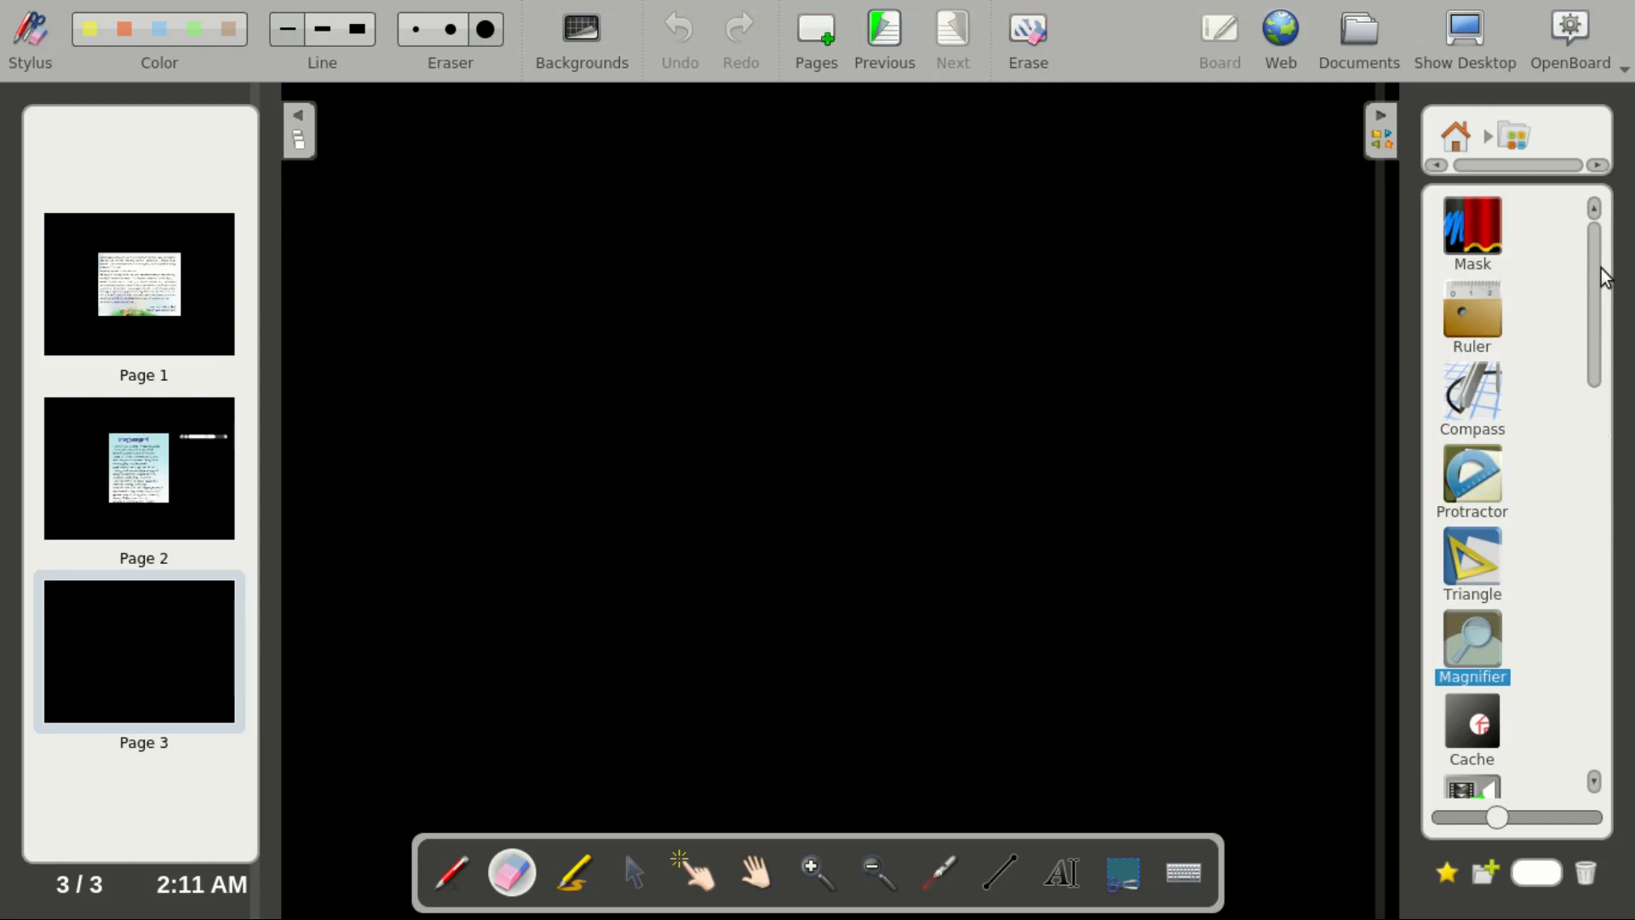
{"action": "left_click", "coordinate": [1487, 309]}
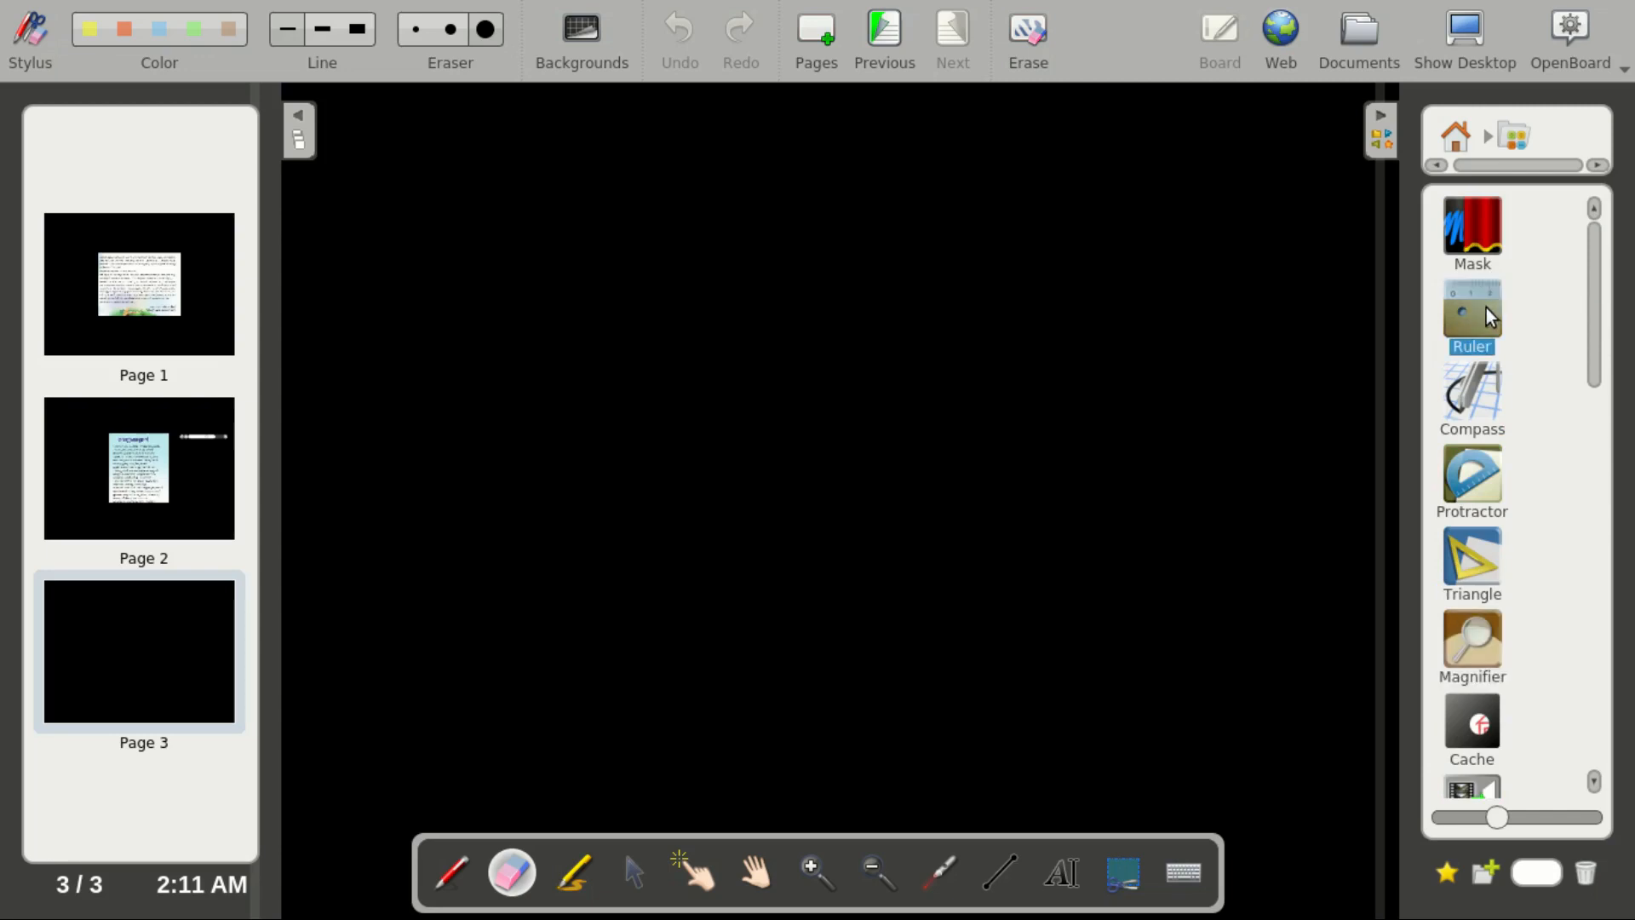
{"action": "left_click_drag", "start_coordinate": [1484, 315], "coordinate": [760, 636]}
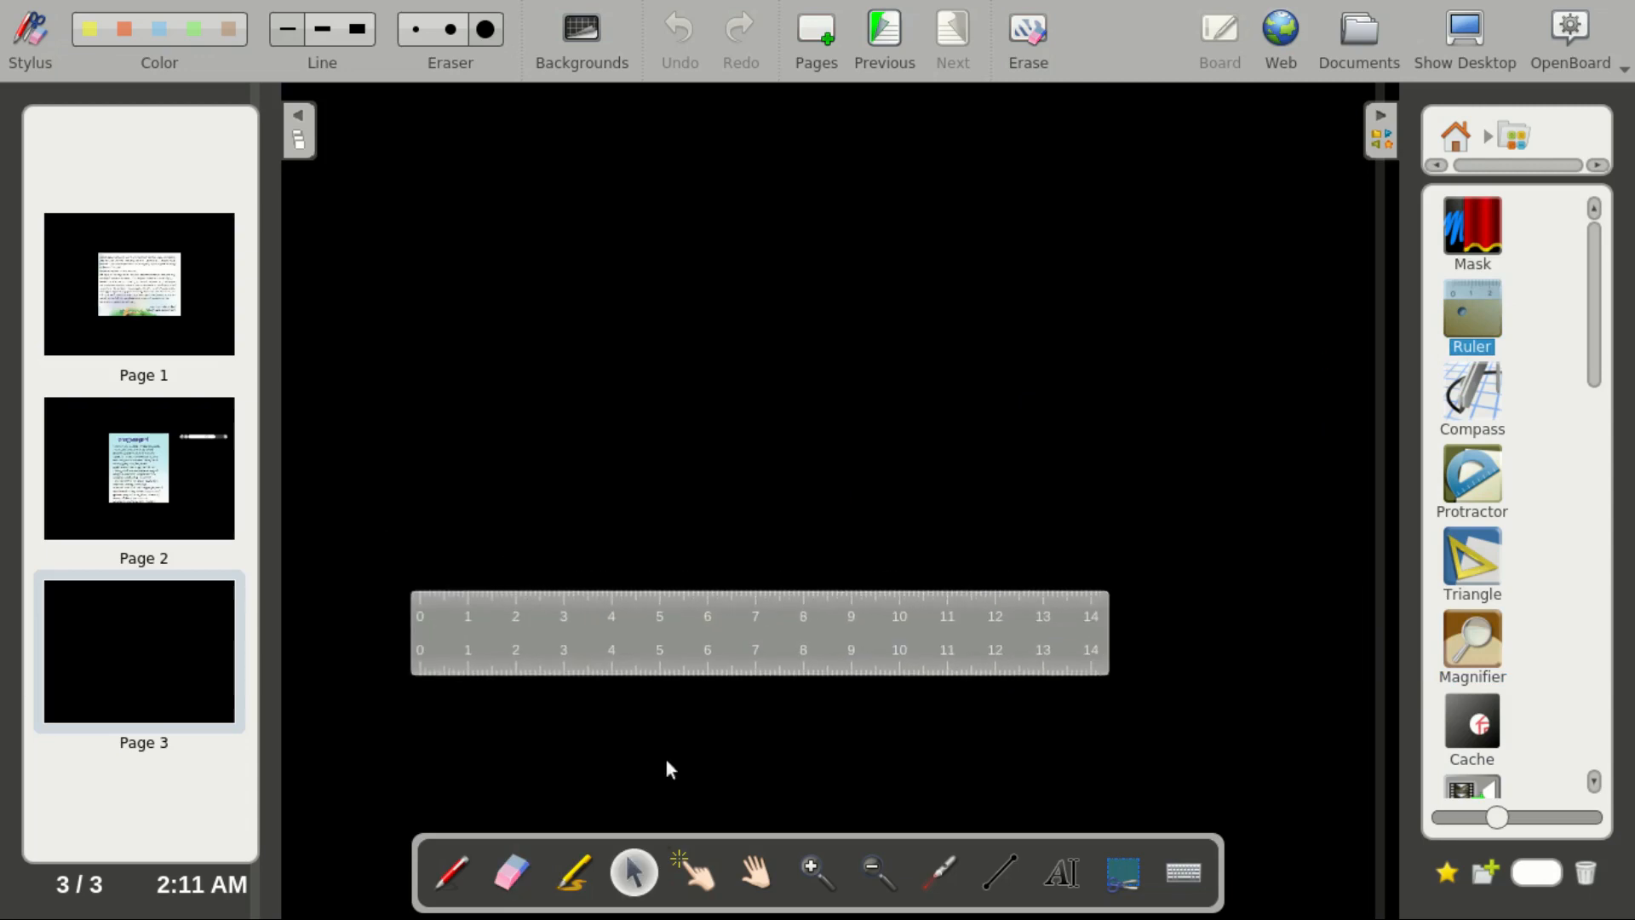
{"action": "left_click_drag", "start_coordinate": [656, 618], "coordinate": [734, 648]}
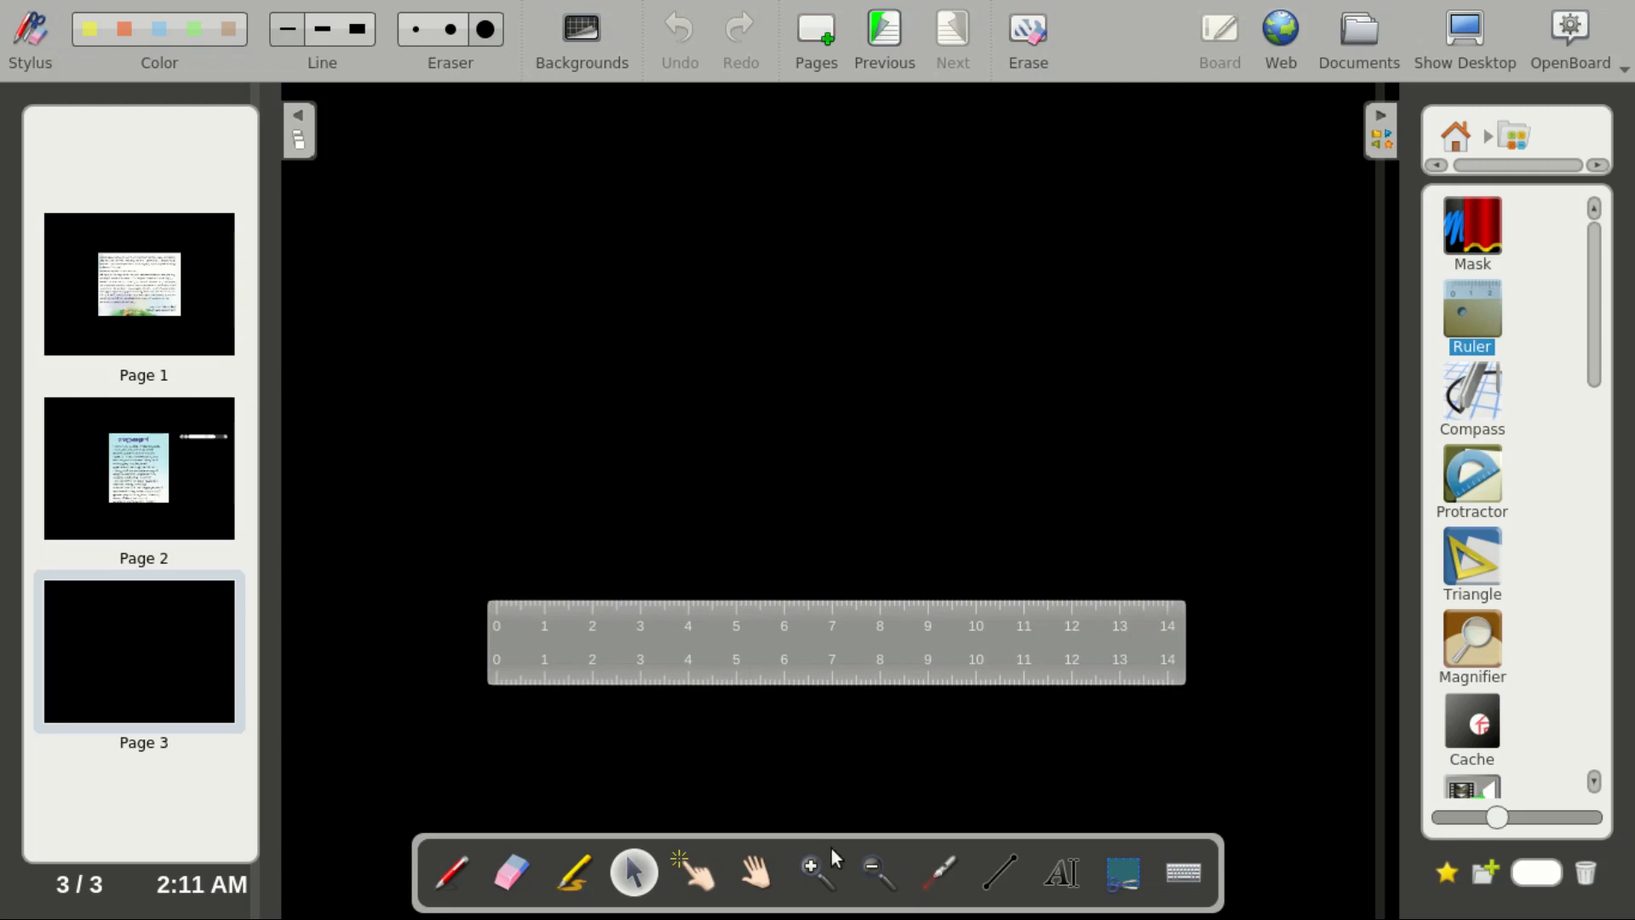
Step: Draw a straight line along the ruler's upper edge from the 0 mark to the 10 mark with the Line tool
{"action": "left_click", "coordinate": [1001, 881]}
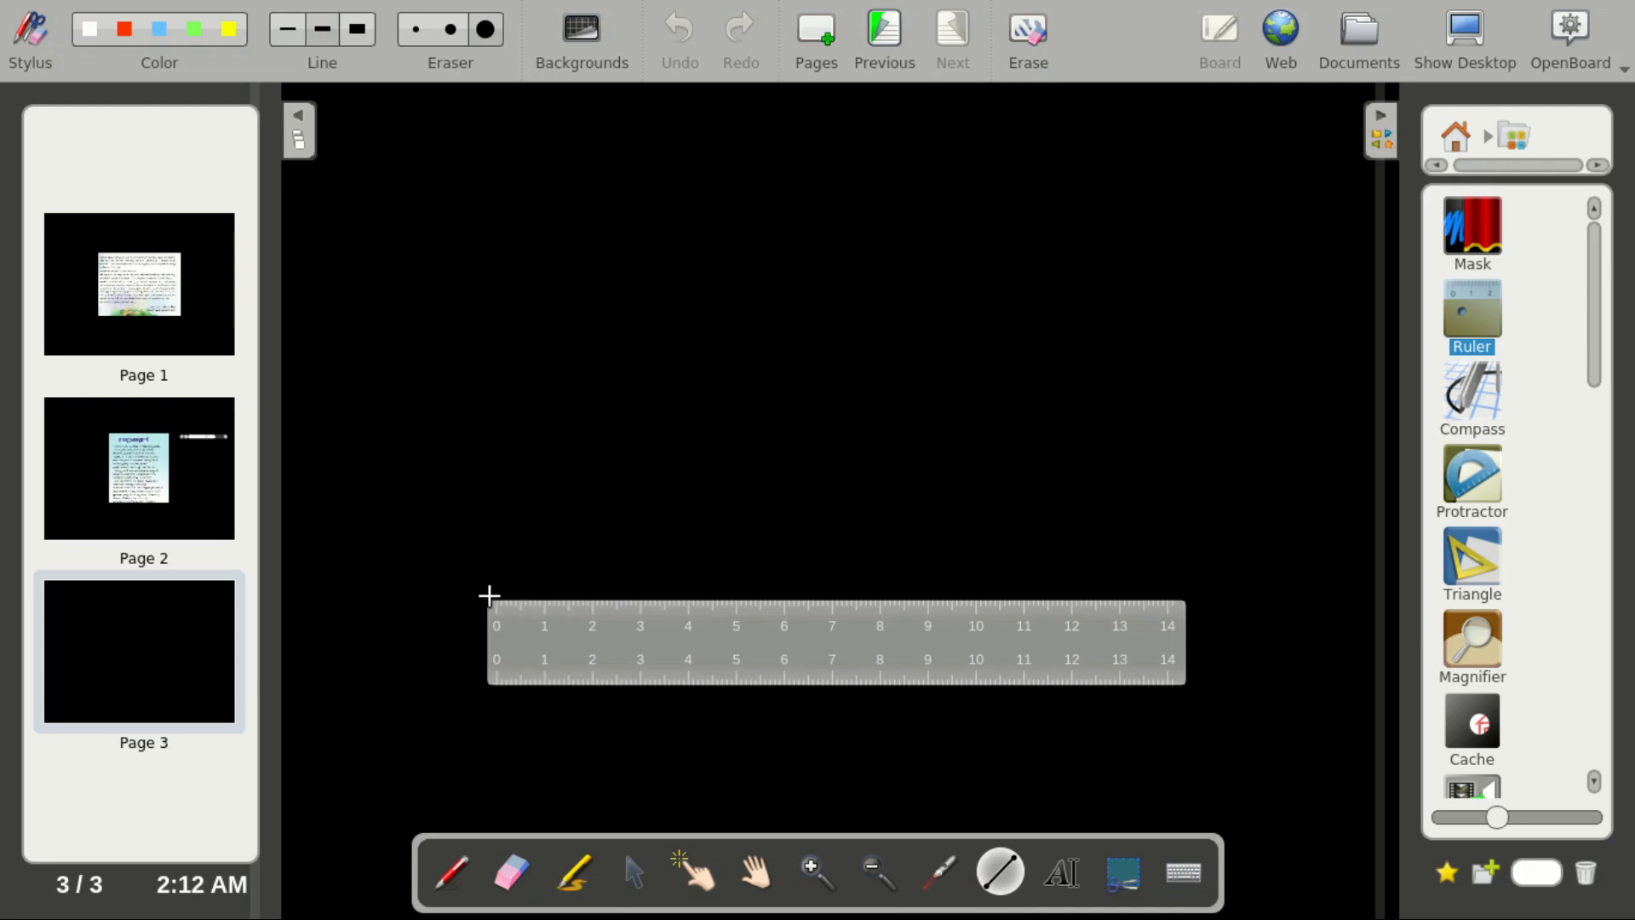
{"action": "mouse_move", "coordinate": [498, 596]}
{"action": "left_mouse_down"}
{"action": "mouse_move", "coordinate": [894, 597]}
{"action": "mouse_move", "coordinate": [1029, 619]}
{"action": "mouse_move", "coordinate": [976, 611]}
{"action": "left_mouse_up"}
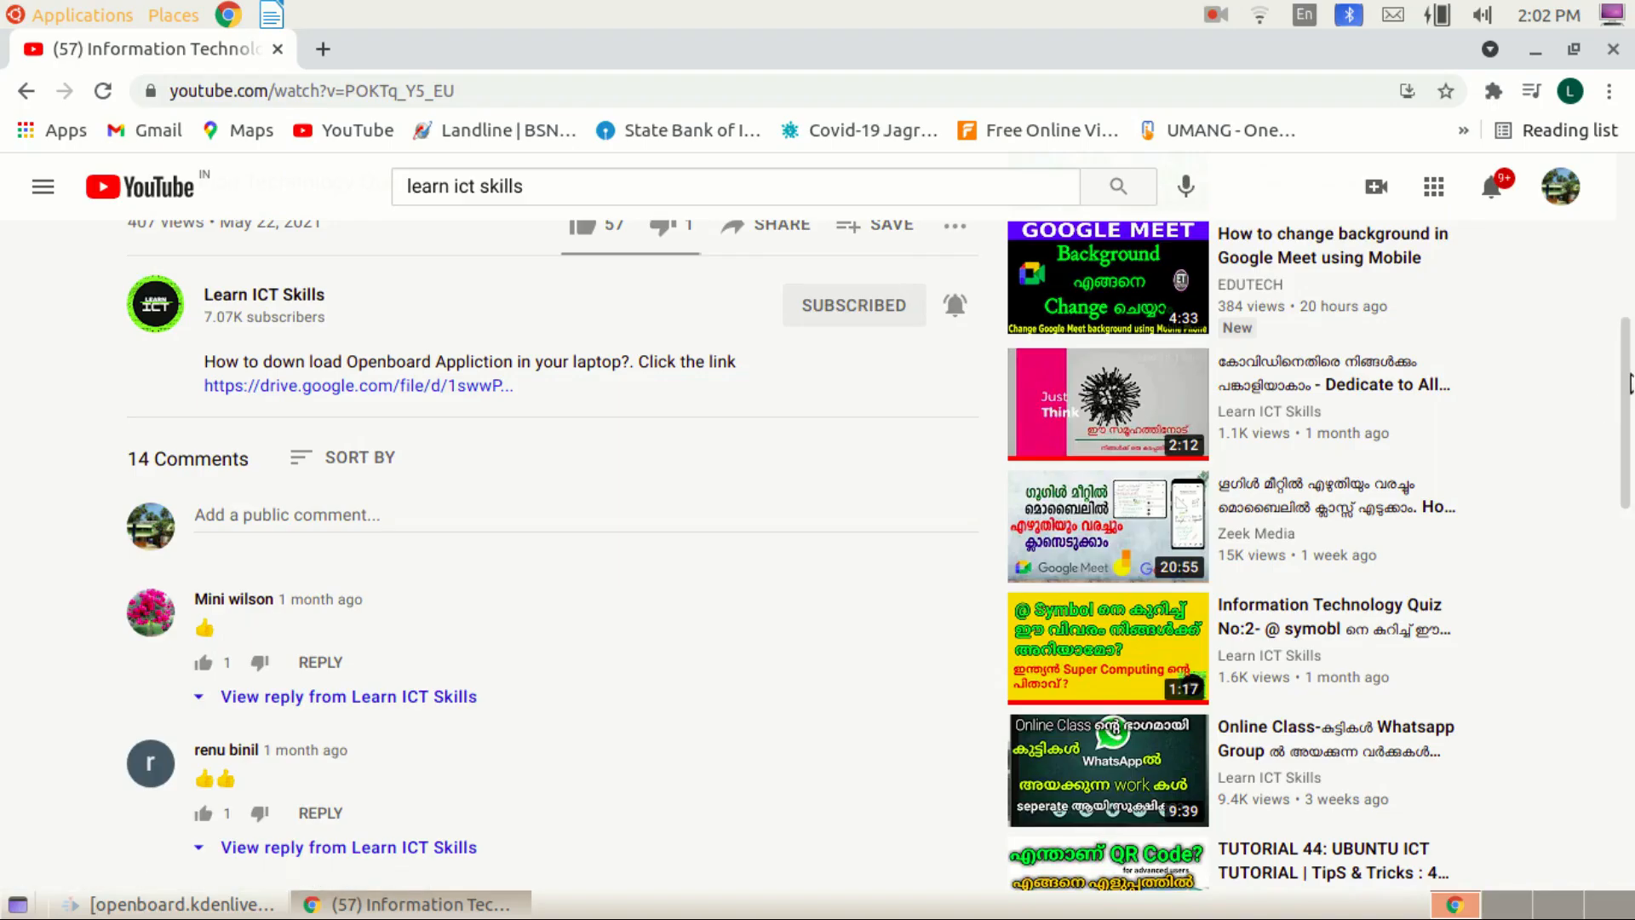
Step: In Chrome, follow the Google Drive link in the YouTube video description, download the OpenBoard package despite the virus-scan notice, and save it in Downloads
{"action": "scroll", "coordinate": [1132, 332], "scroll_direction": "down", "scroll_amount": 1}
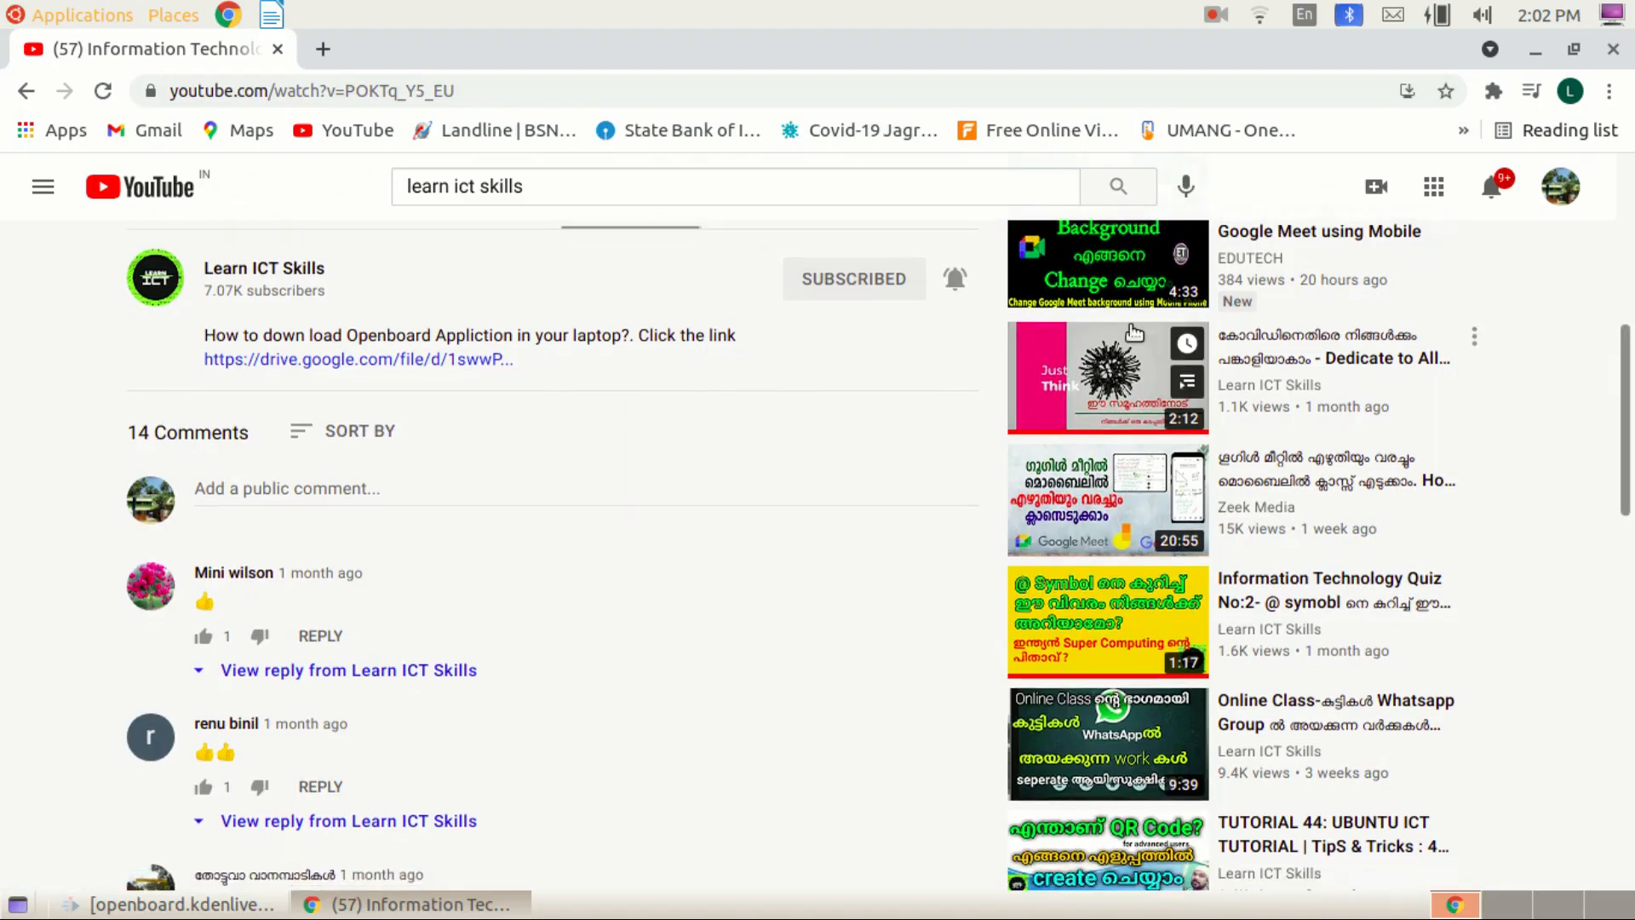
{"action": "left_click", "coordinate": [212, 361]}
{"action": "left_click", "coordinate": [695, 474]}
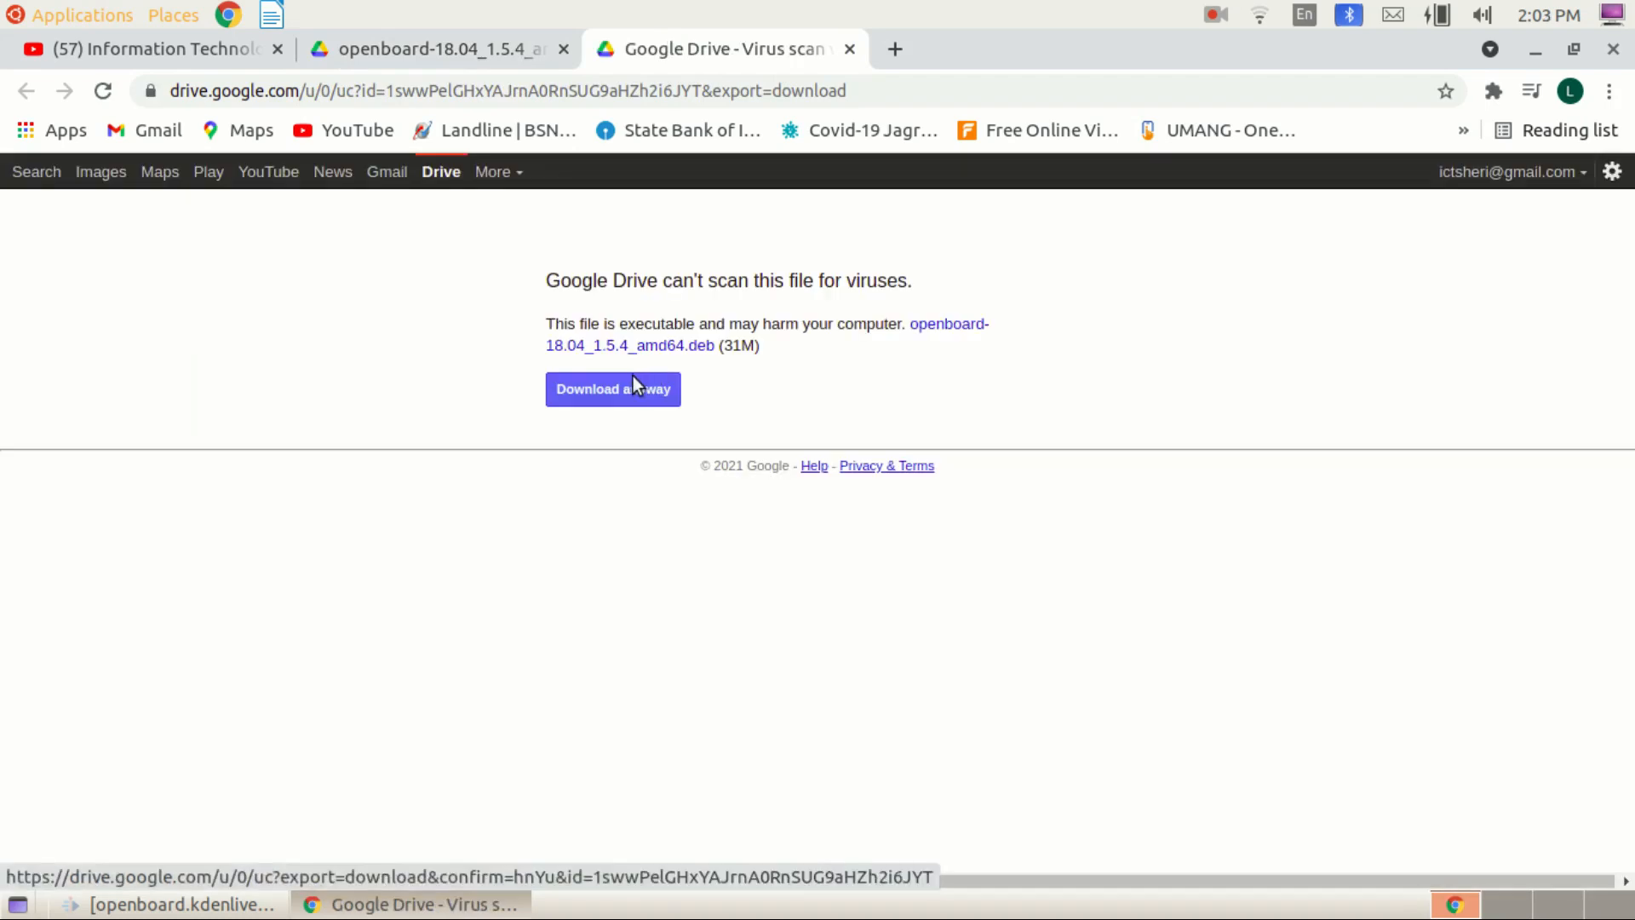
{"action": "left_click", "coordinate": [627, 382]}
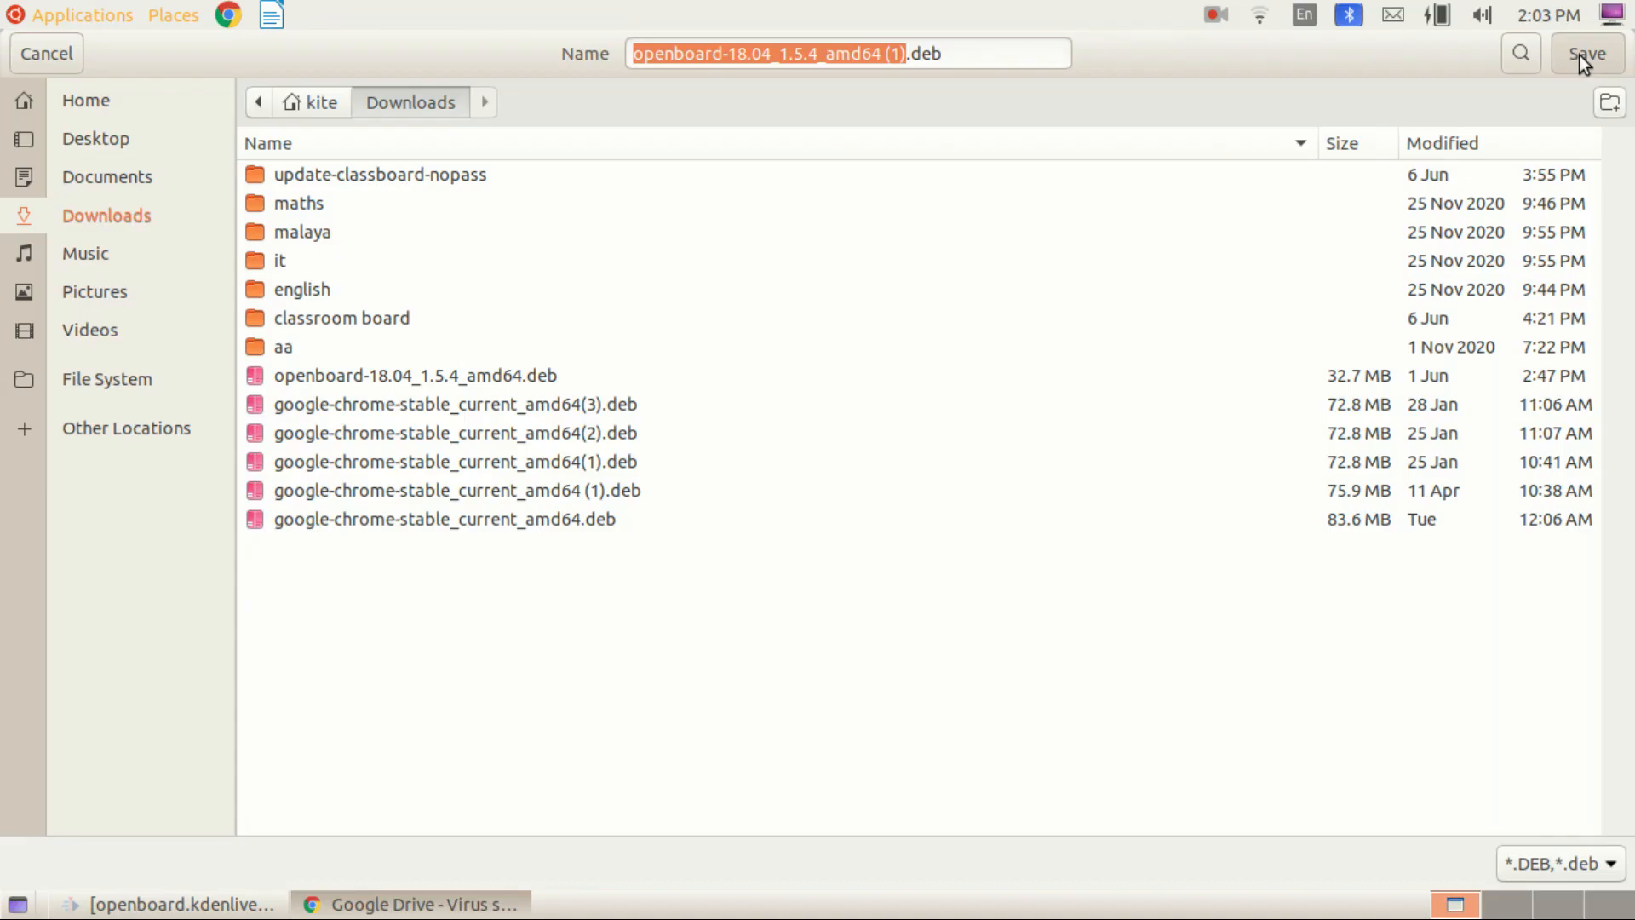
{"action": "left_click", "coordinate": [1607, 53]}
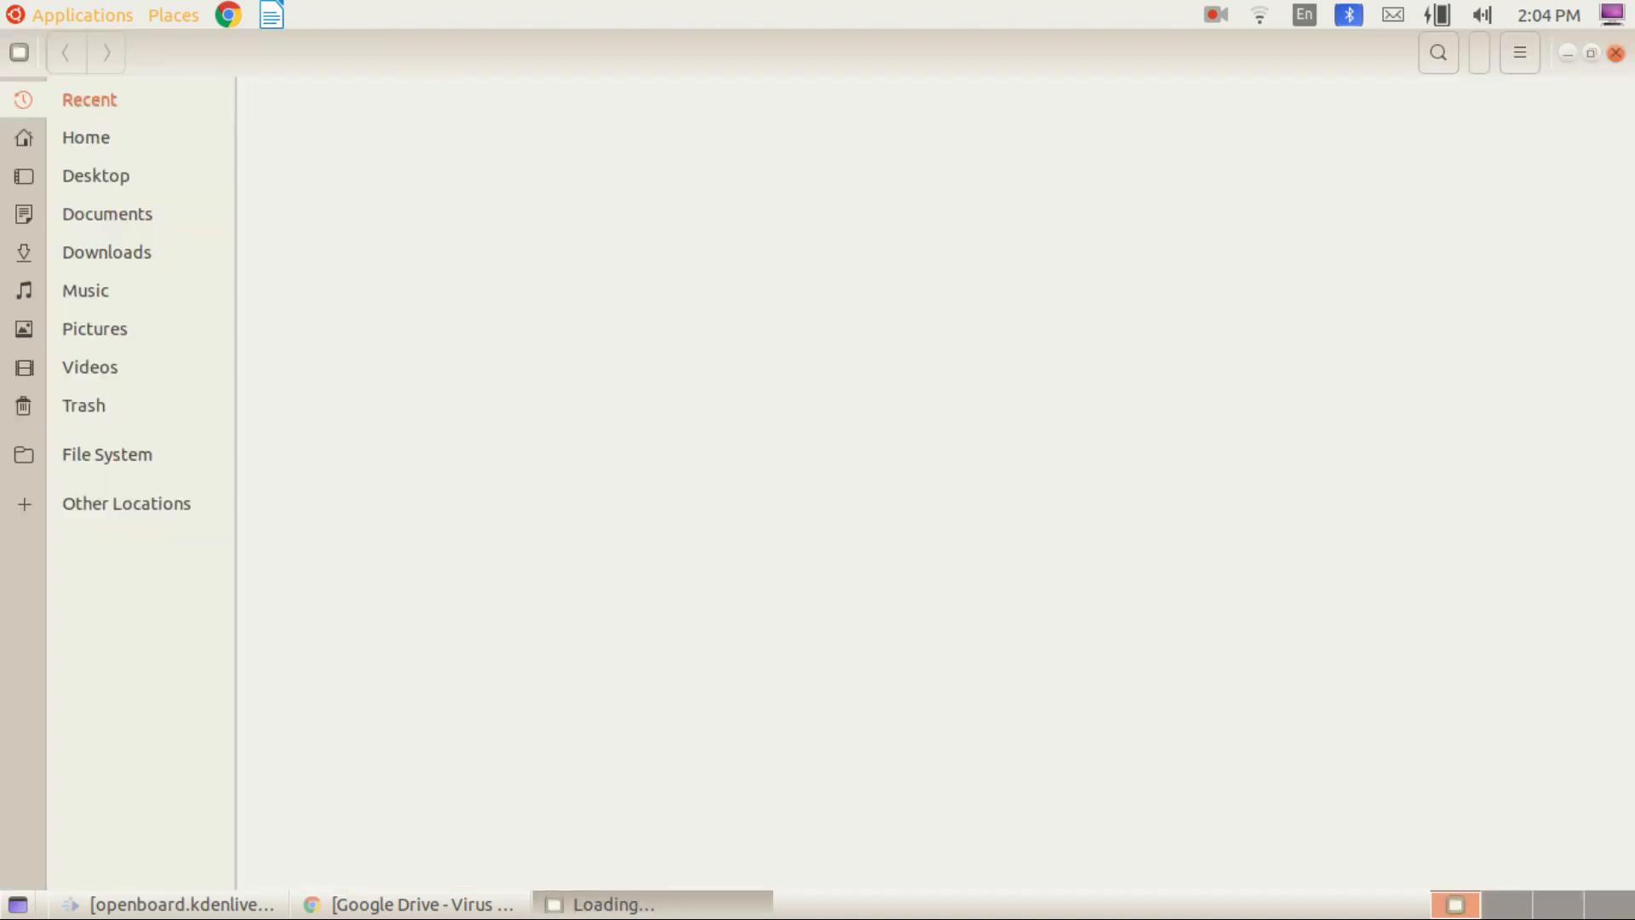
Step: Open the downloaded openboard-18.04_1.5.4_amd64 (1).deb package from the Downloads folder
{"action": "left_click", "coordinate": [1099, 183]}
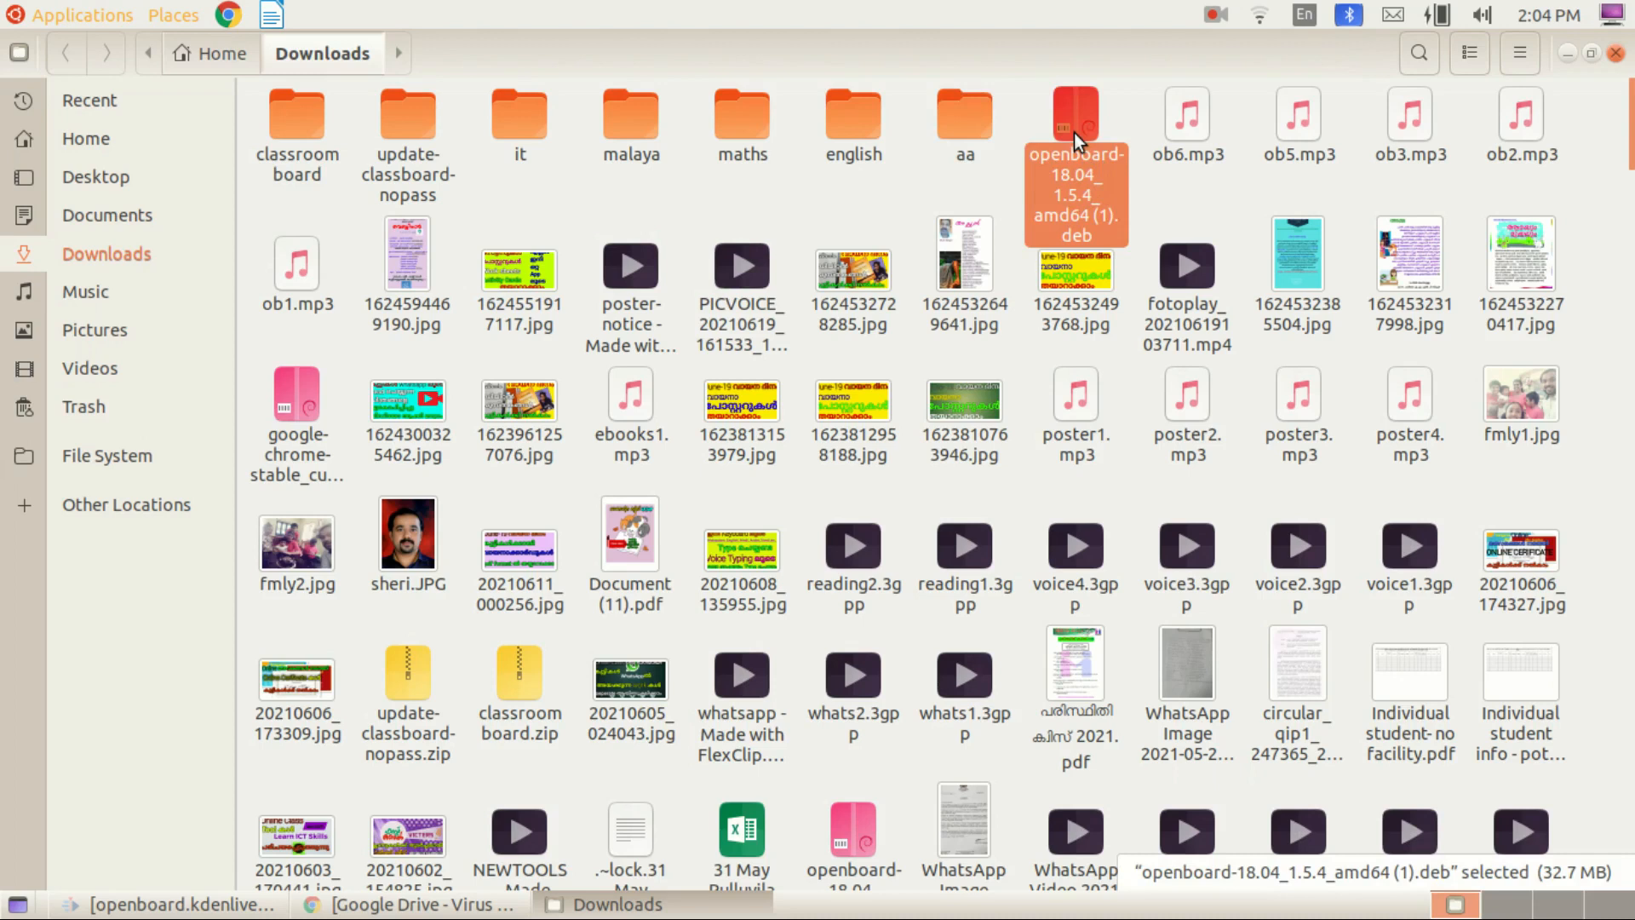
{"action": "double_click", "coordinate": [1078, 150]}
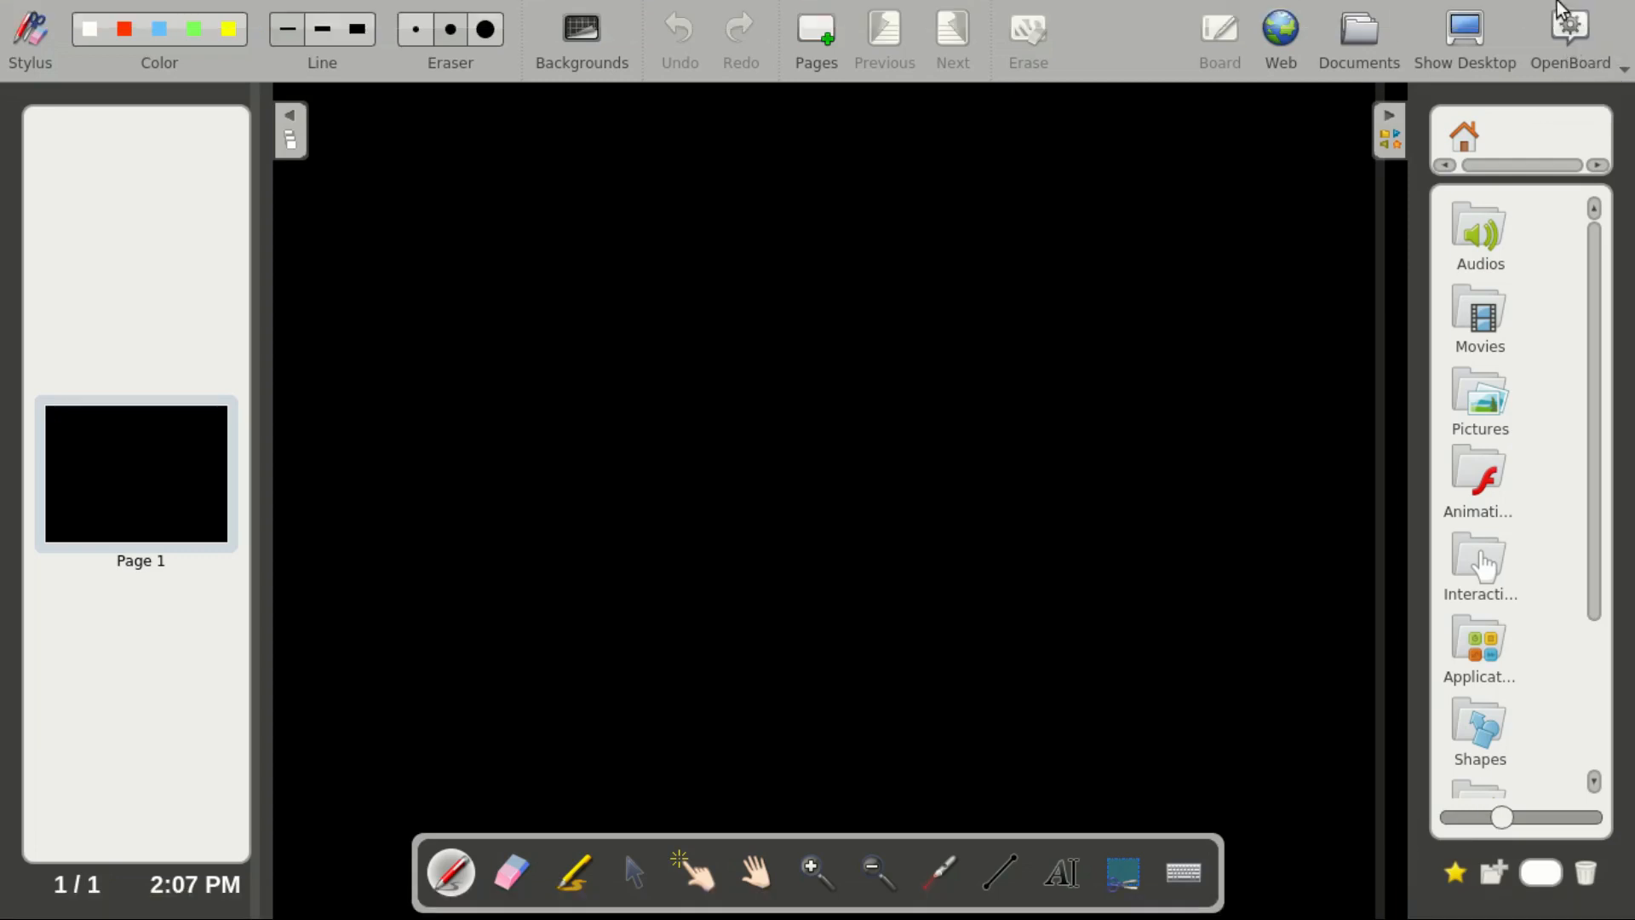
Step: Quit OpenBoard
{"action": "left_click", "coordinate": [1619, 62]}
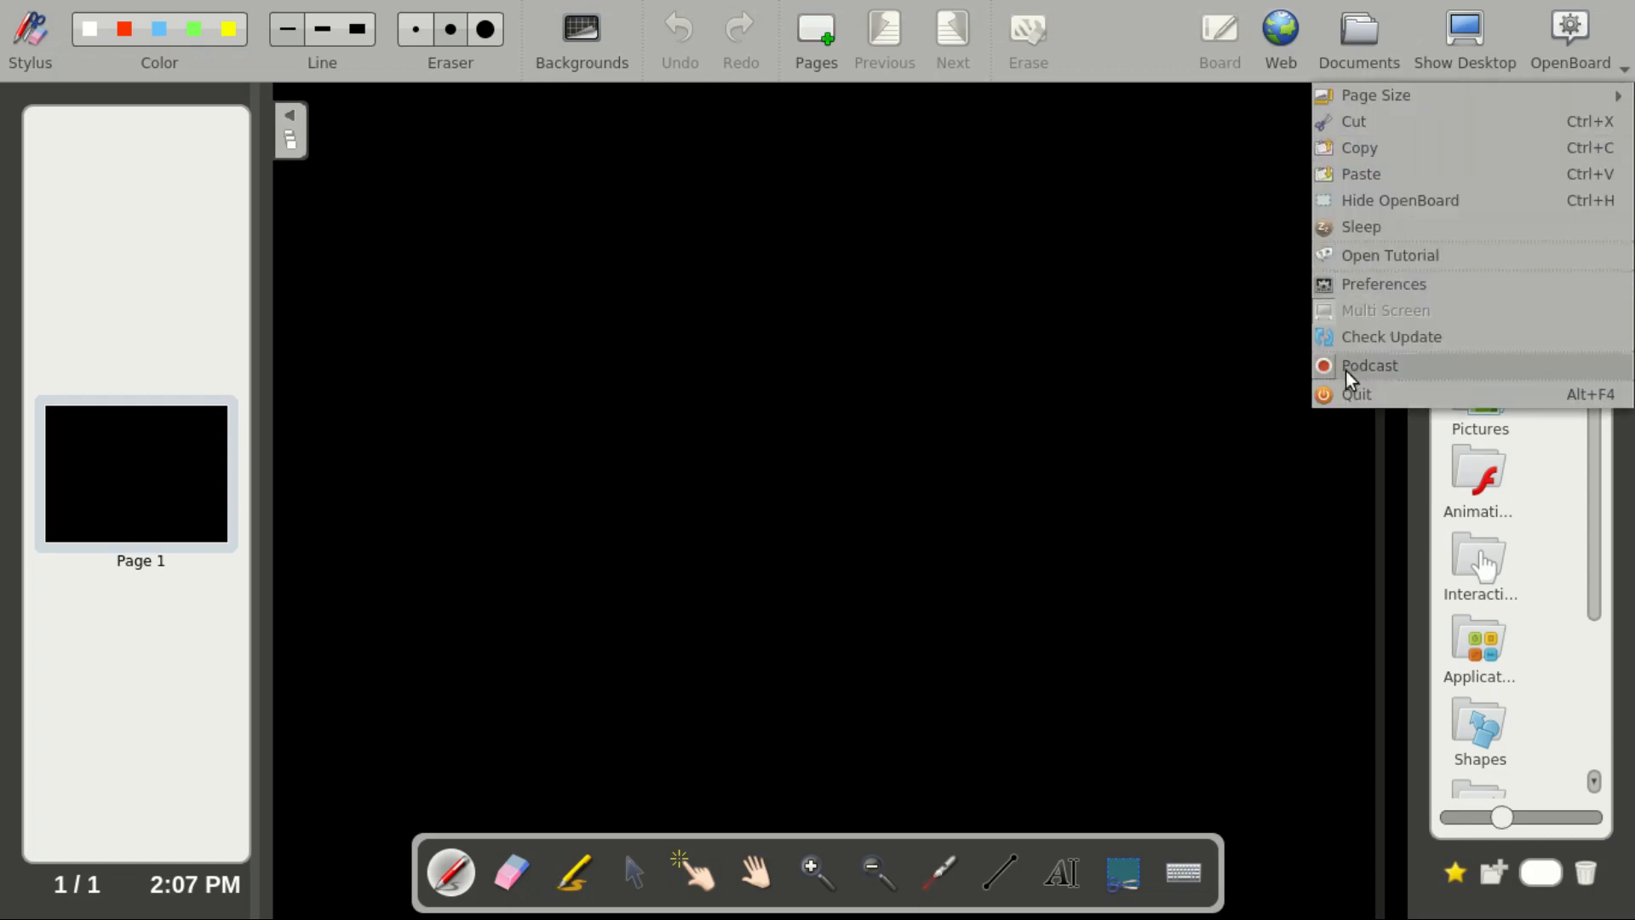
{"action": "left_click", "coordinate": [1337, 393]}
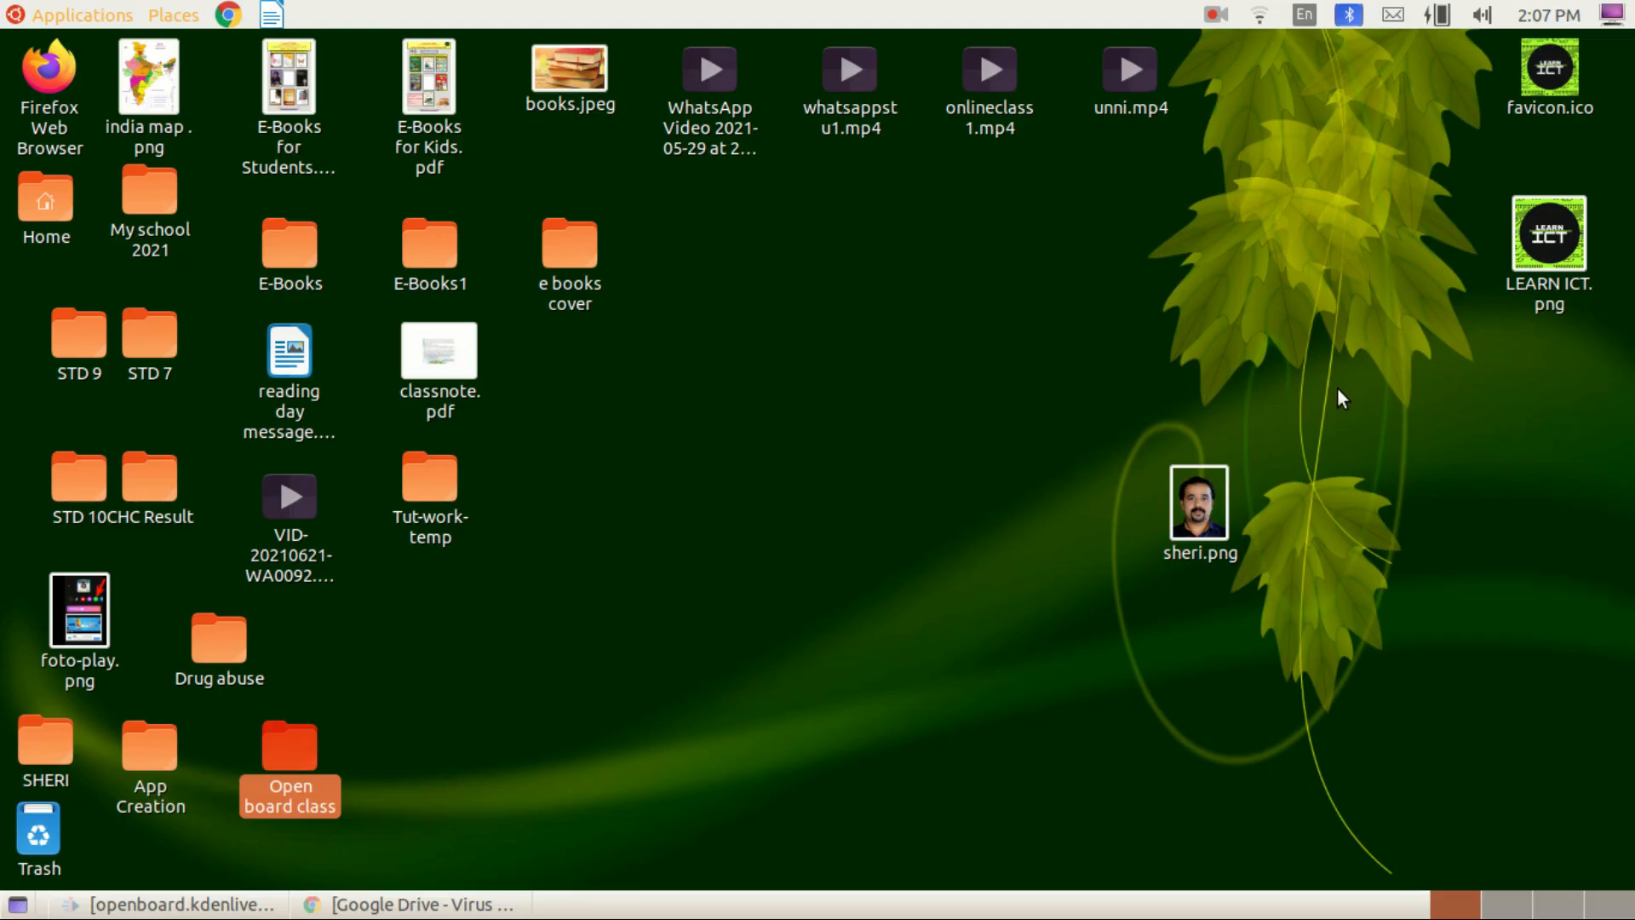
{"action": "left_click", "coordinate": [1217, 14]}
{"action": "left_click", "coordinate": [1241, 101]}
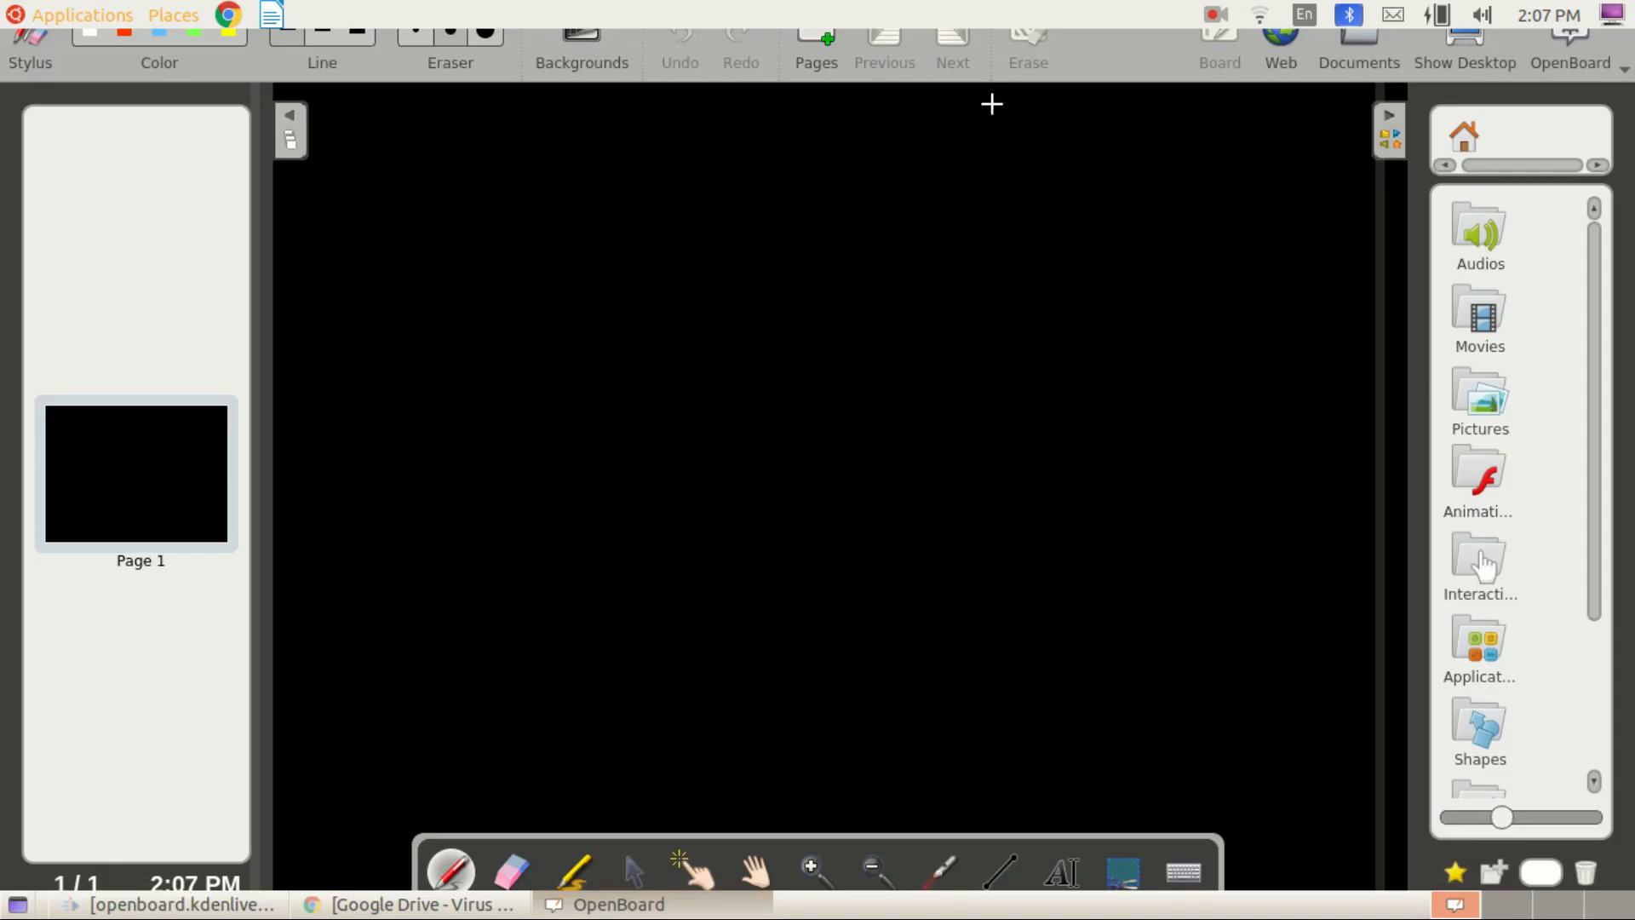